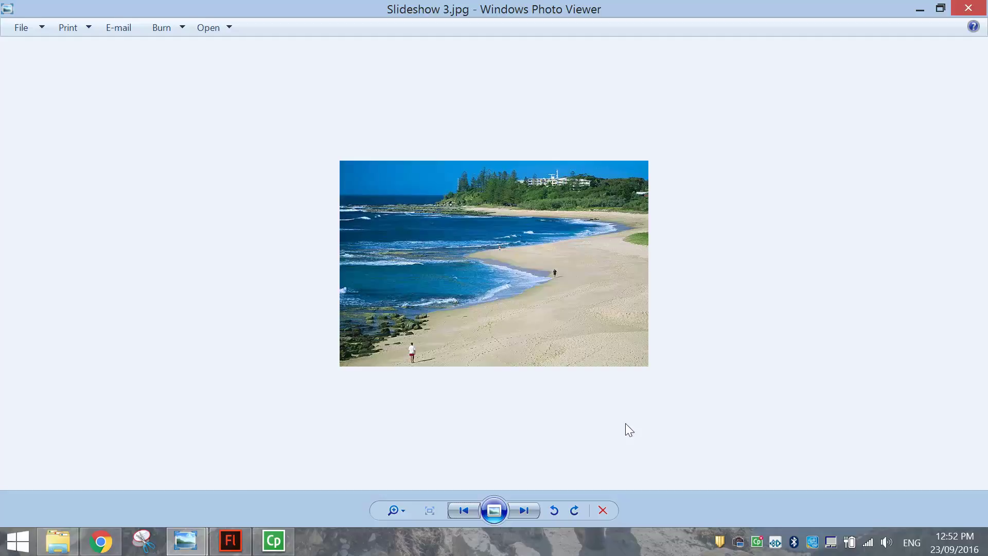
Page forward and back through Slideshow 1–5 in Photo Viewer, ending on the surfer shot Slideshow 5.jpg
click(523, 504)
click(523, 505)
click(523, 505)
click(523, 507)
click(471, 513)
click(467, 511)
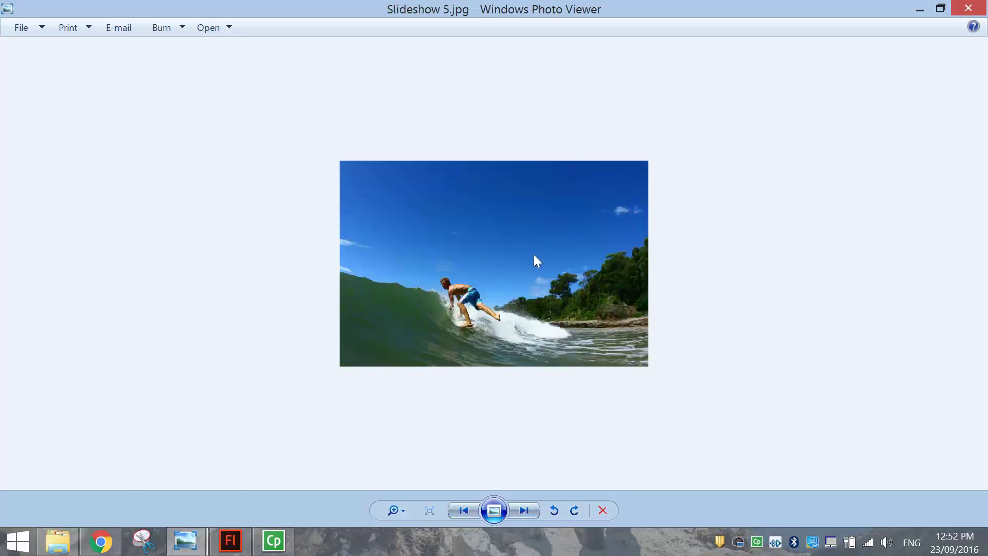
click(527, 511)
click(527, 511)
click(528, 511)
click(527, 511)
click(527, 512)
Create a new ActionScript 3.0 document in Flash and set the zoom to Fit in Window
click(230, 540)
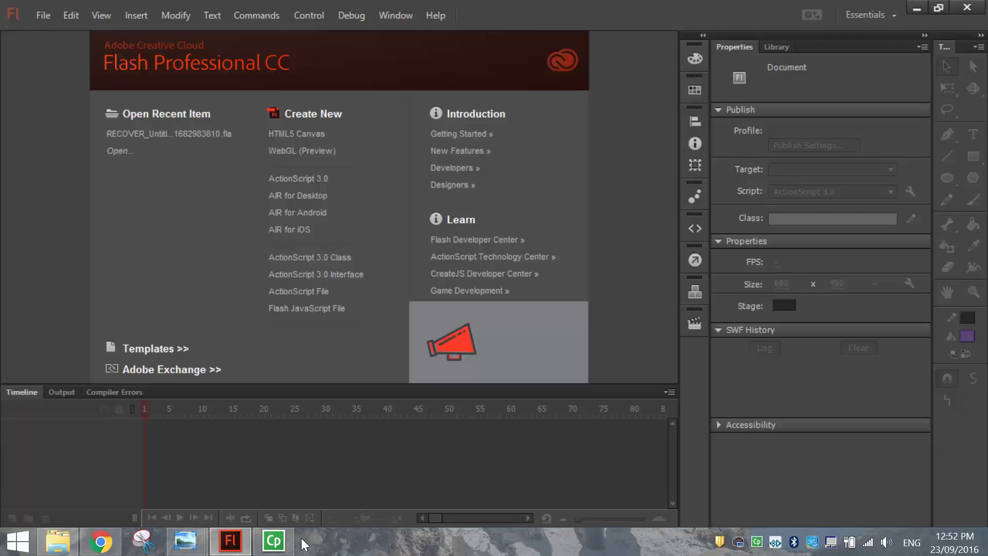
click(344, 178)
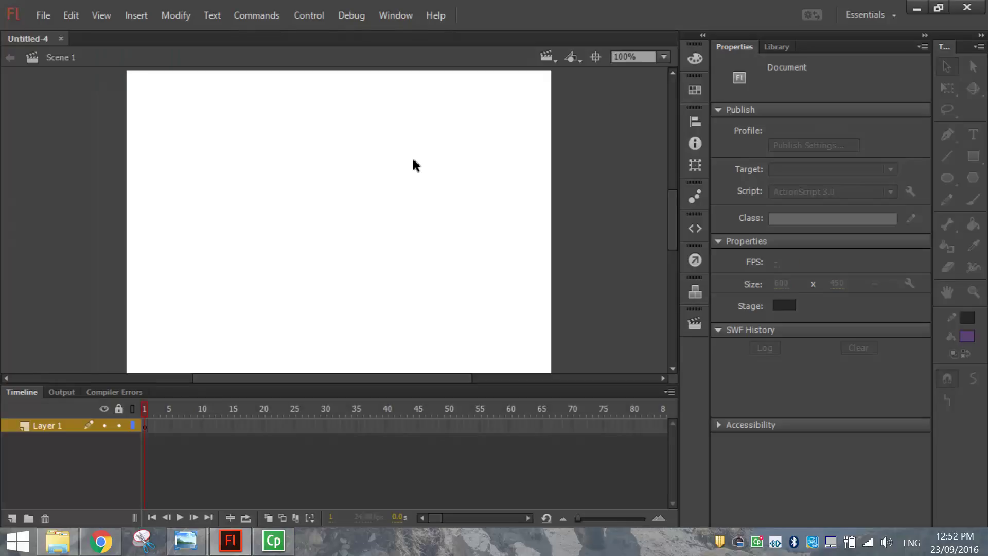
click(663, 58)
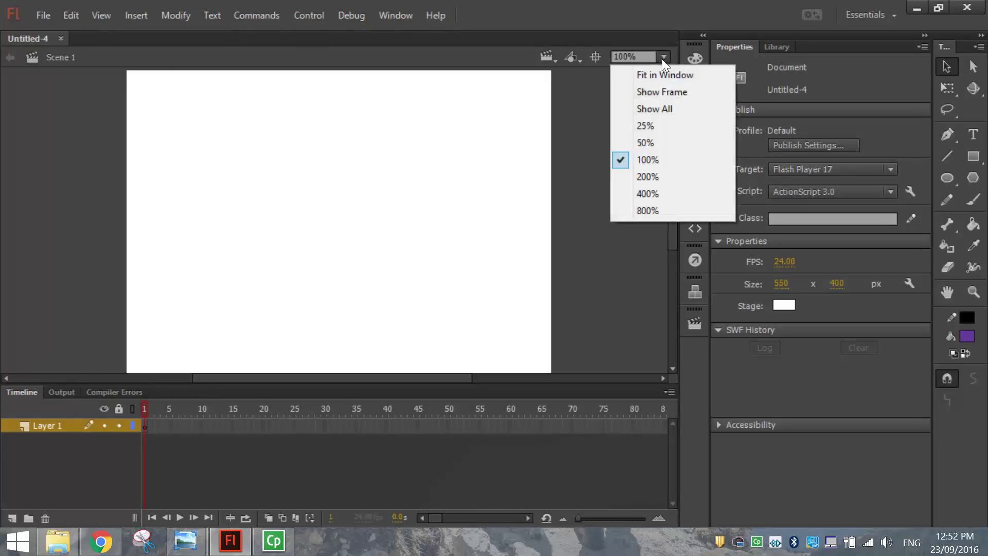
click(659, 73)
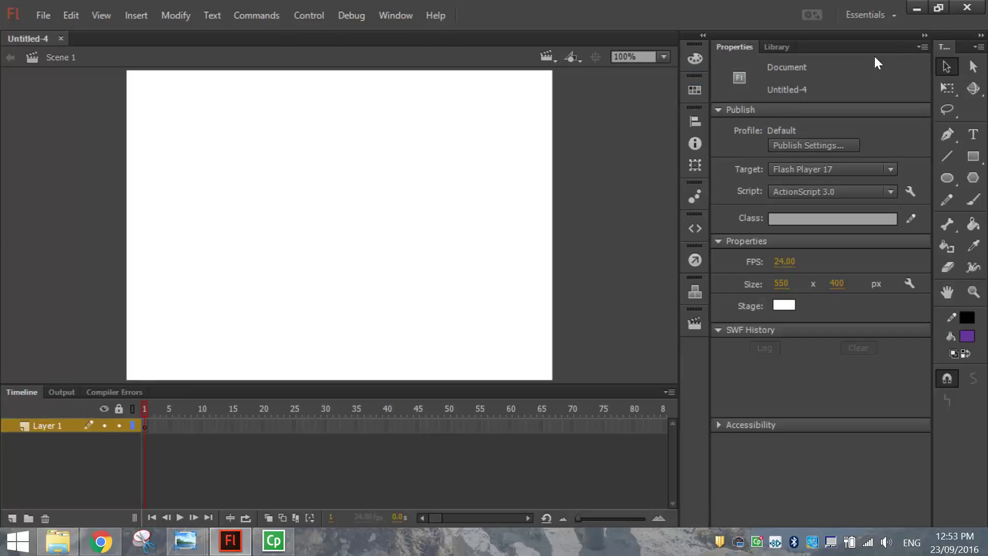
Import the five Slideshow photos into the Untitled-4 library by dragging them from File Explorer
click(776, 47)
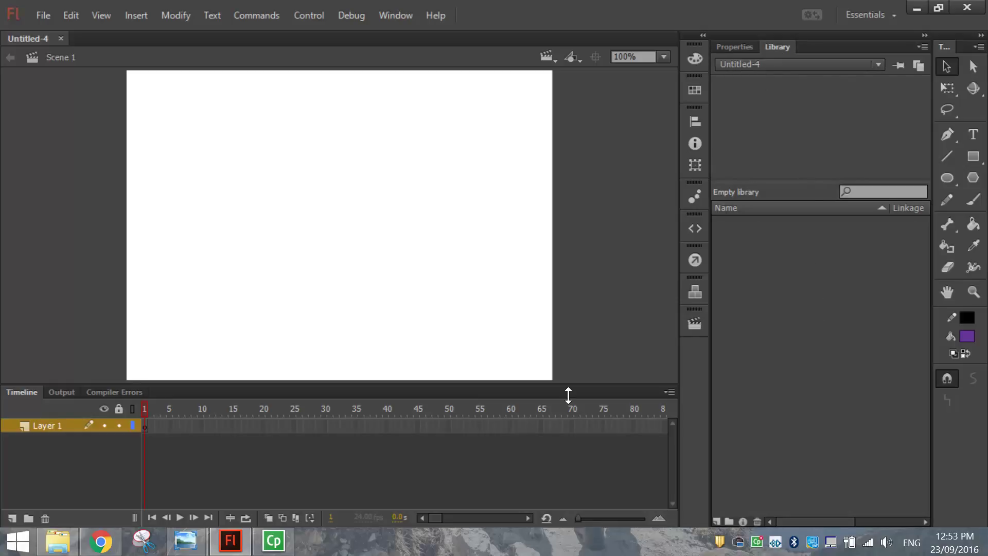
click(57, 540)
drag(283, 284, 793, 307)
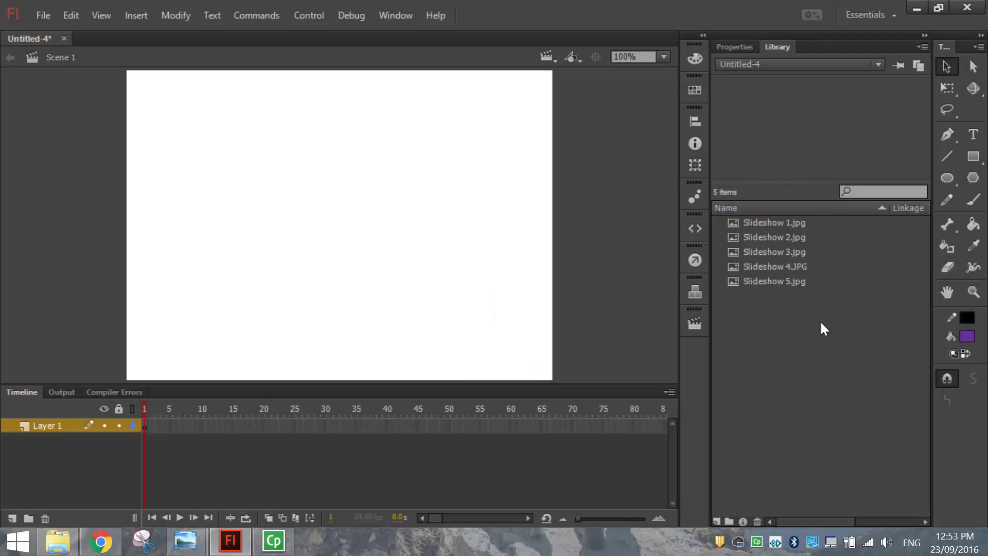
Preview each of the five library photos in turn, finishing on Slideshow 1.jpg
click(795, 227)
click(794, 237)
click(793, 253)
click(793, 267)
click(794, 282)
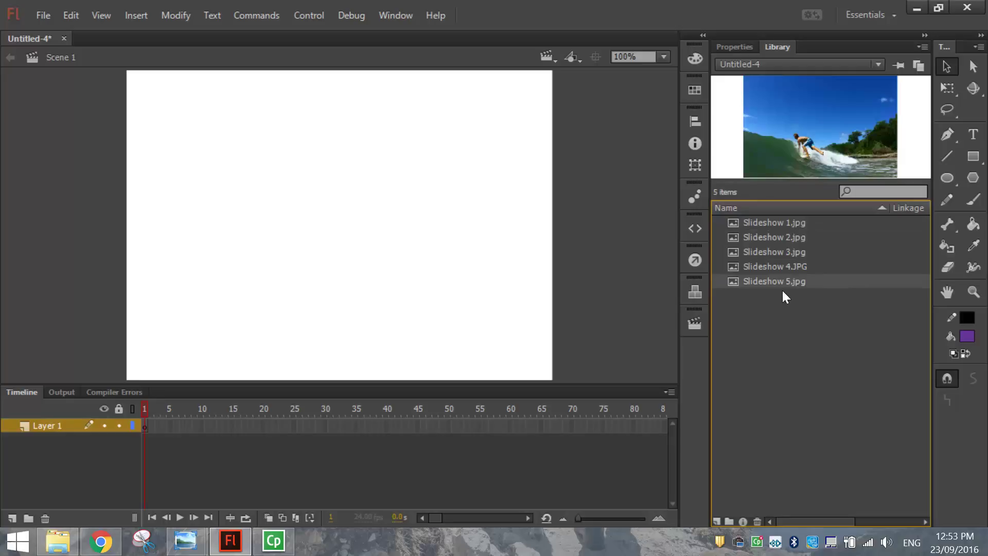
click(778, 224)
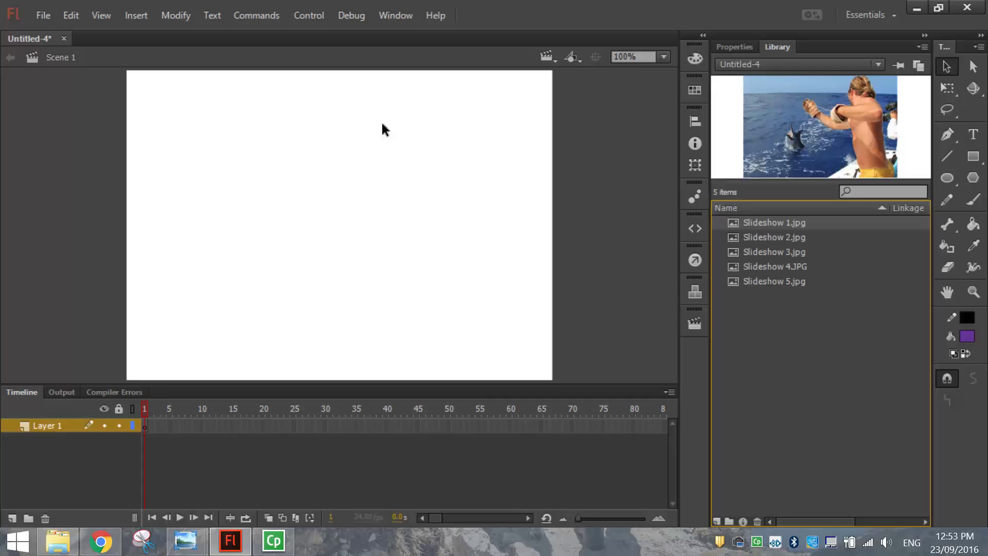
Place Slideshow 1.jpg on the stage and move it to cover the stage
drag(835, 128, 351, 180)
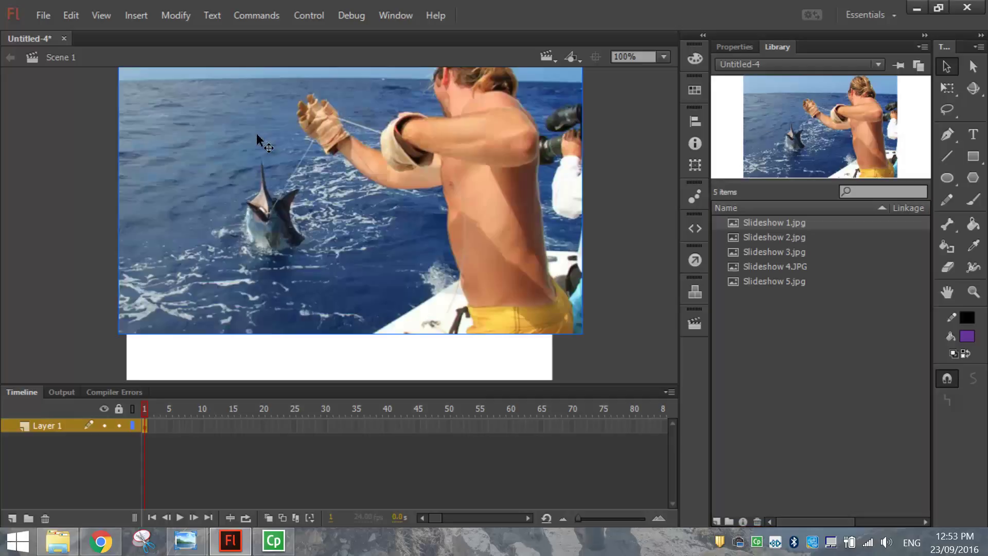
drag(265, 152, 269, 180)
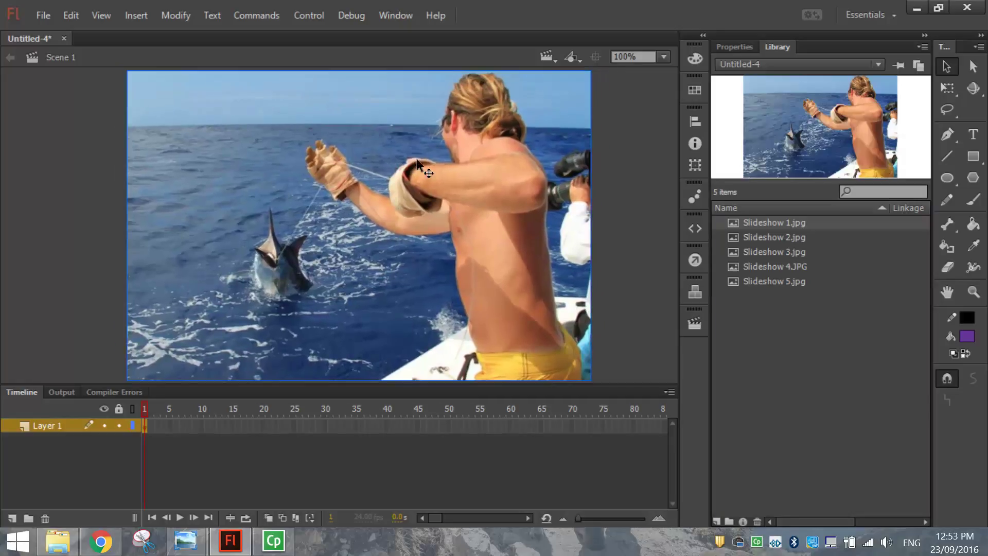
key(shift+Down)
key(shift+Down)
key(shift+Down)
key(shift+Down)
key(shift+Down)
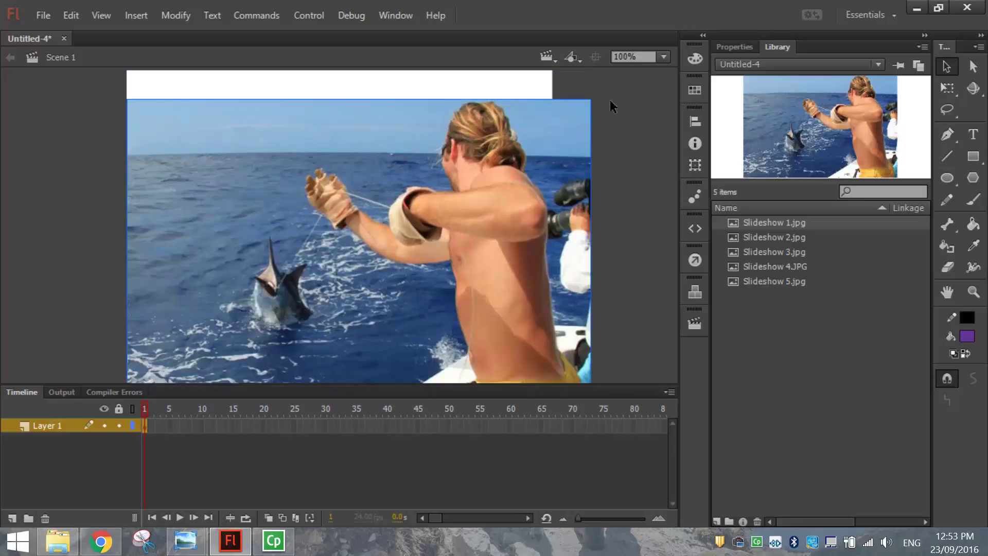
click(740, 48)
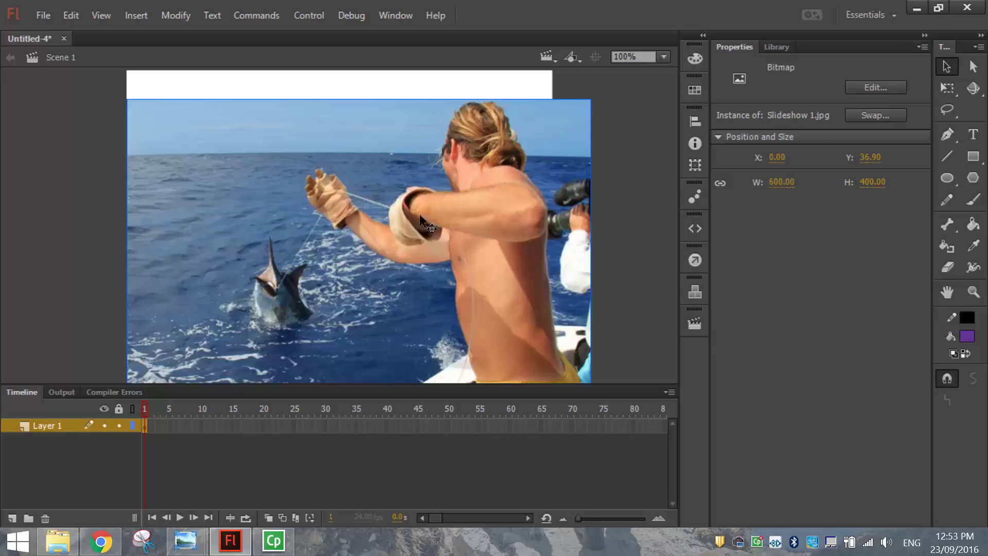
Widen the stage to 600 px, keep height 400, and move the photo to the stage top
click(647, 118)
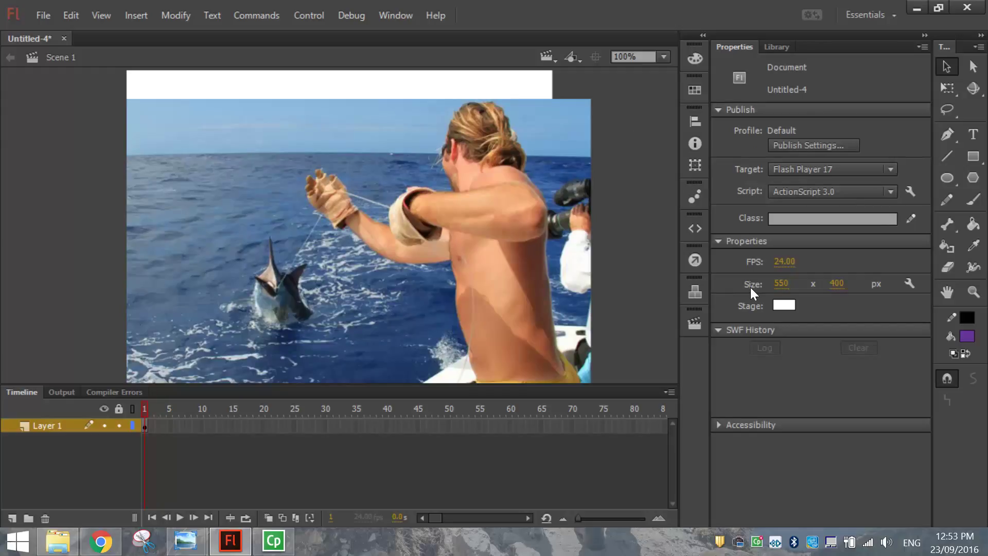
click(782, 284)
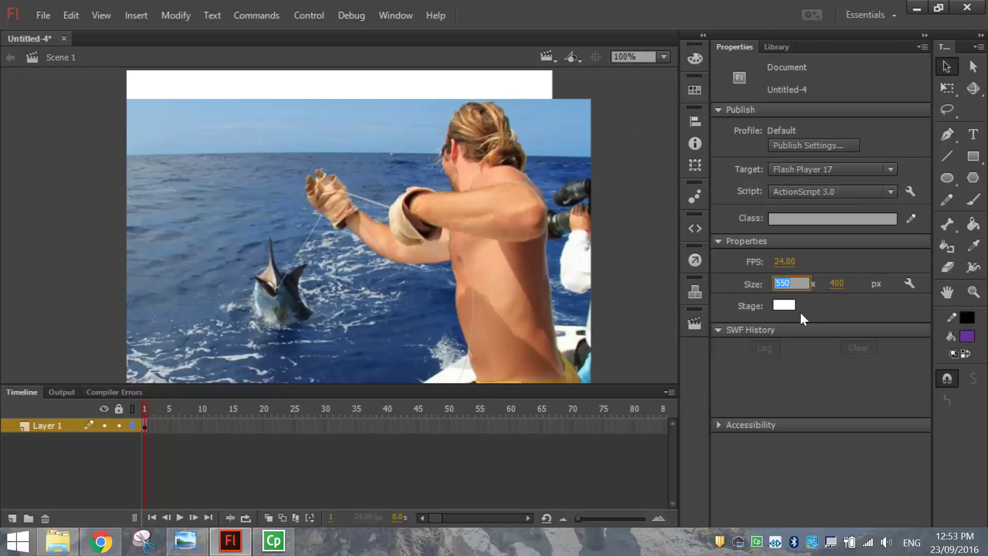
text(600)
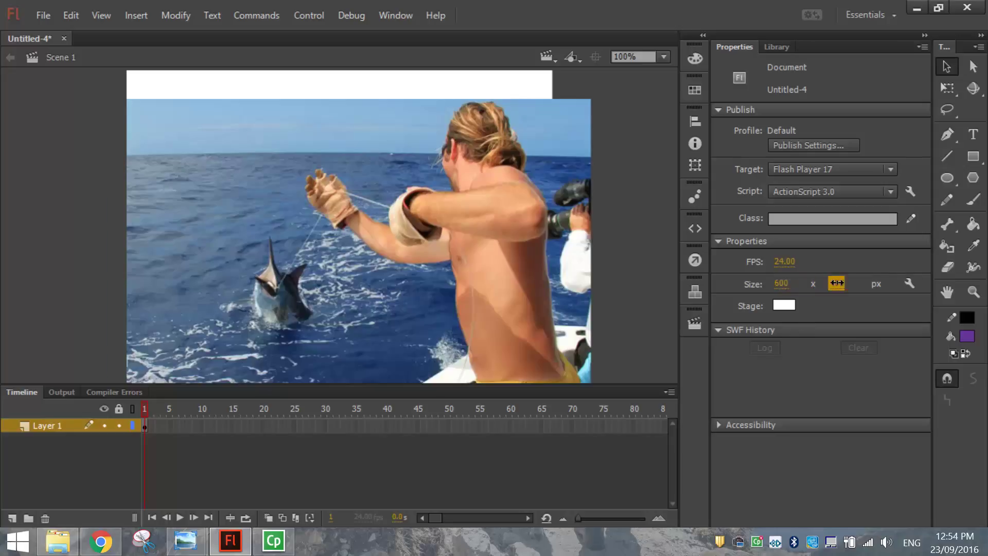
click(838, 283)
click(649, 244)
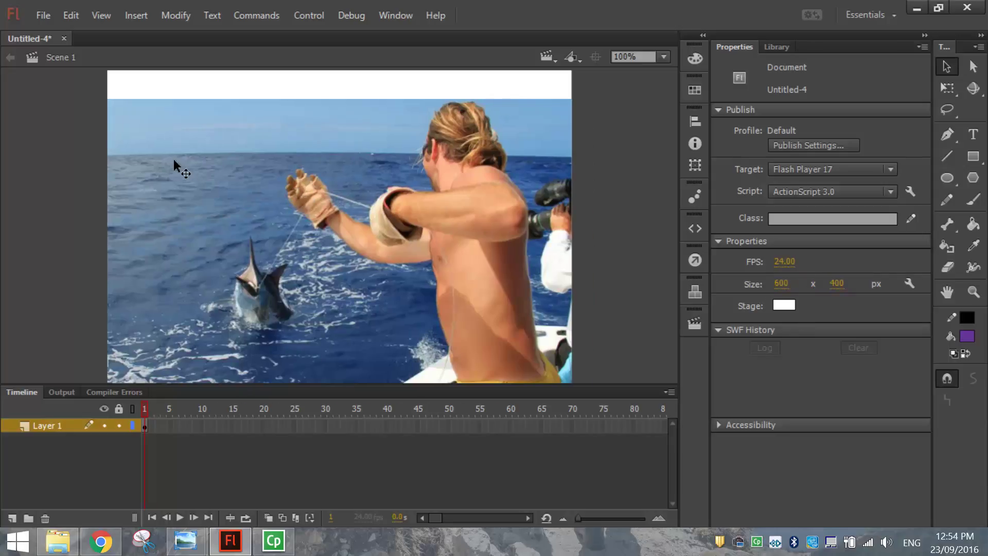
drag(176, 163, 180, 133)
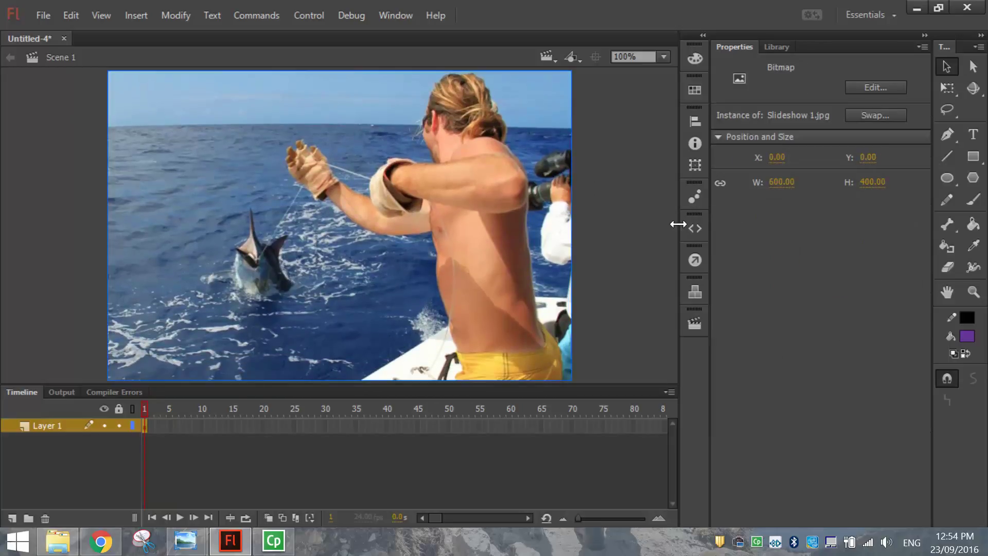
Set the stage height to 450 px, fit it in the window, and make the background black
click(633, 218)
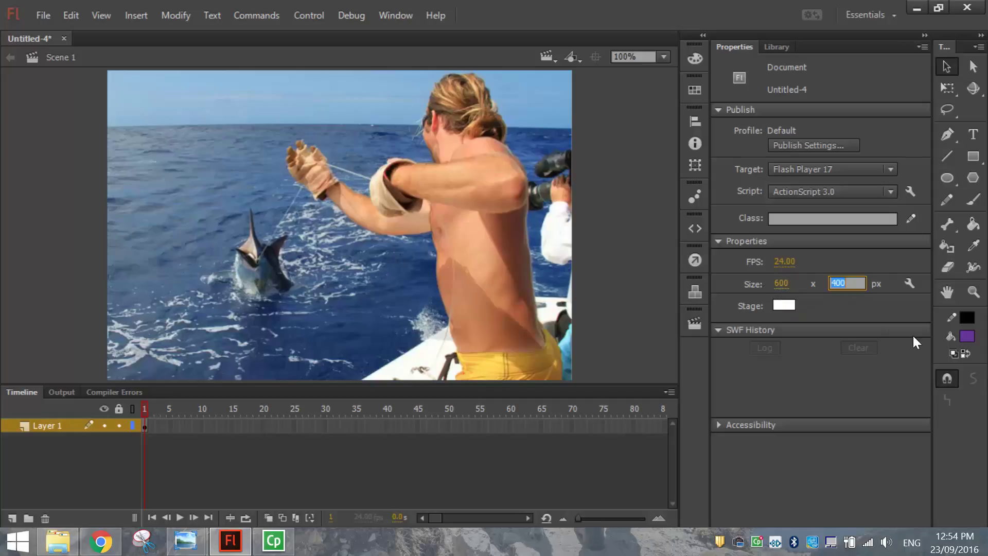
text(45)
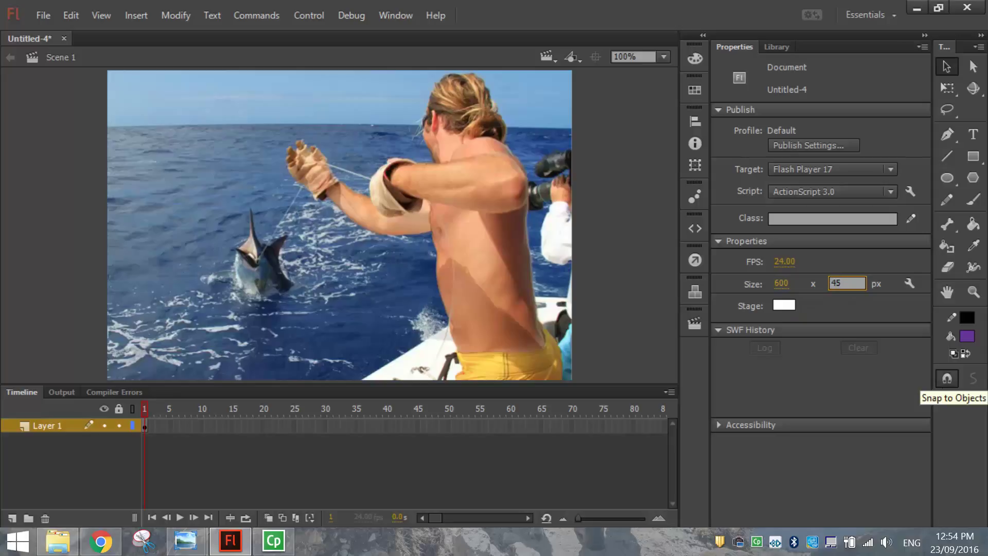
text(0)
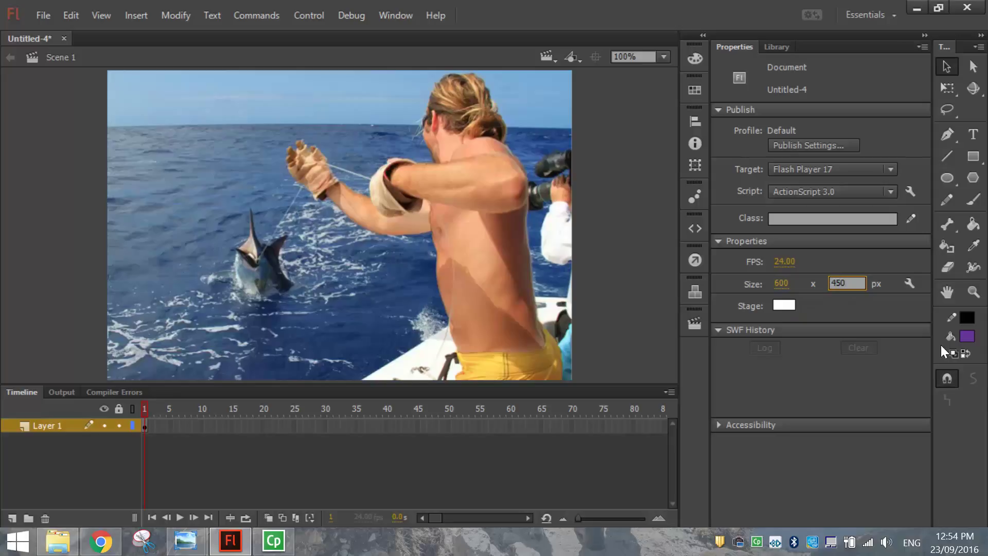
key(Return)
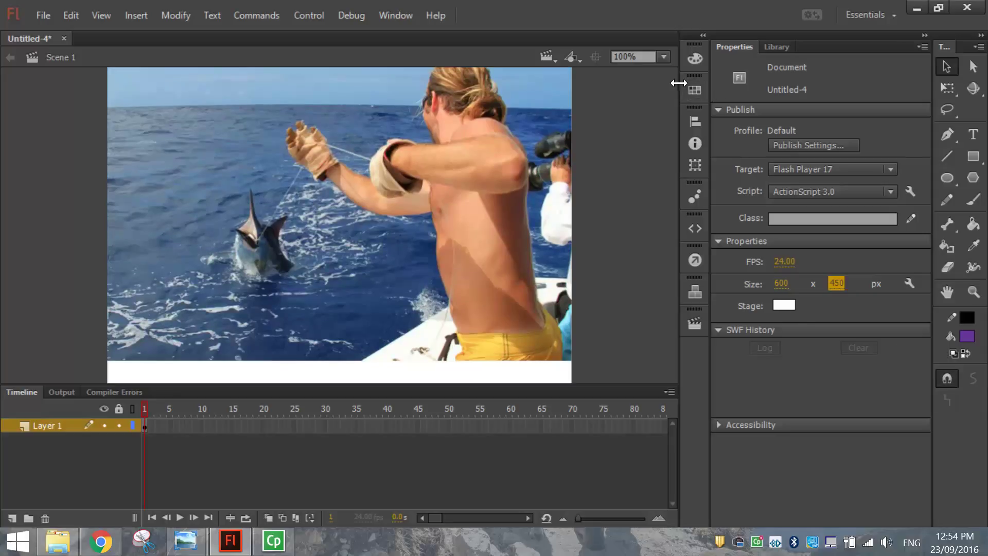
click(663, 56)
click(659, 73)
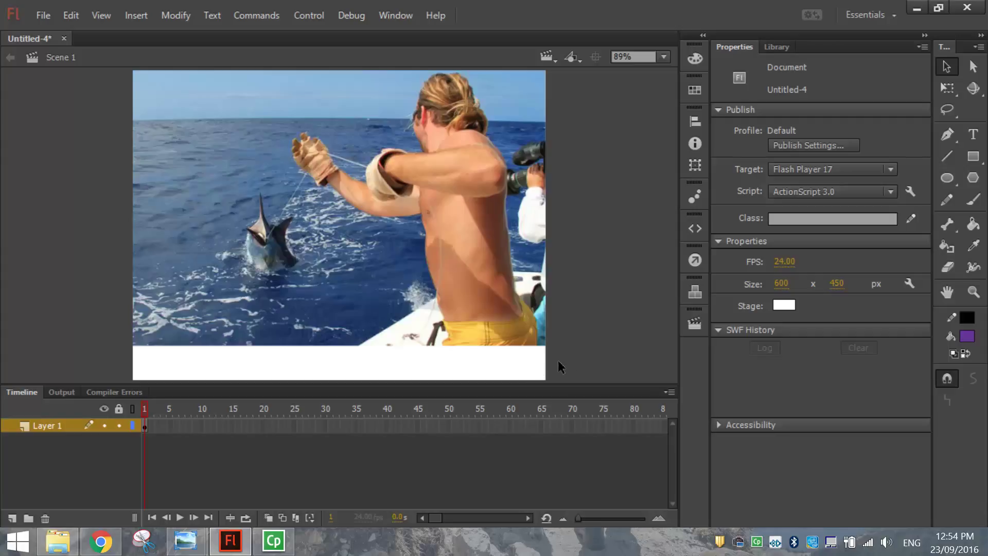
click(785, 305)
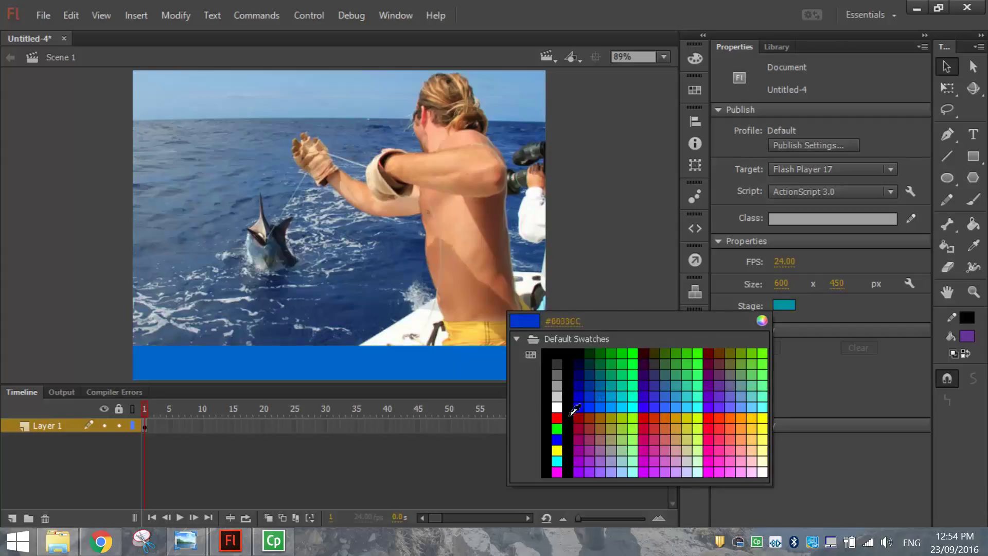
click(549, 430)
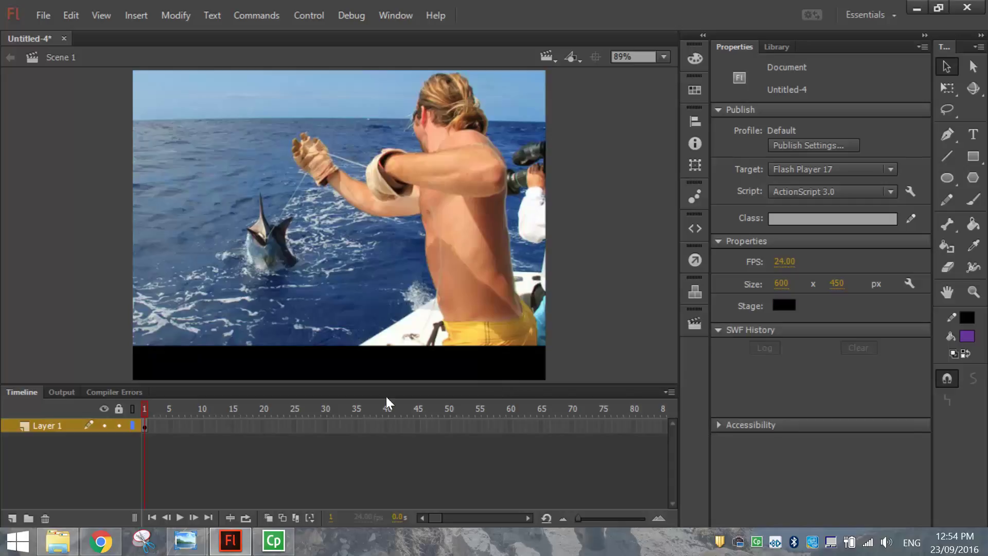
double_click(52, 425)
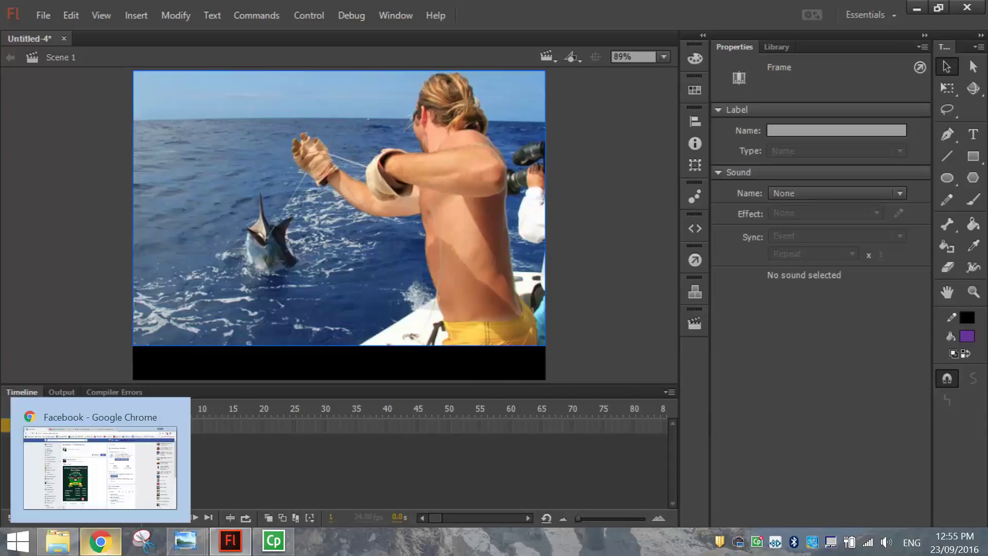
text(P)
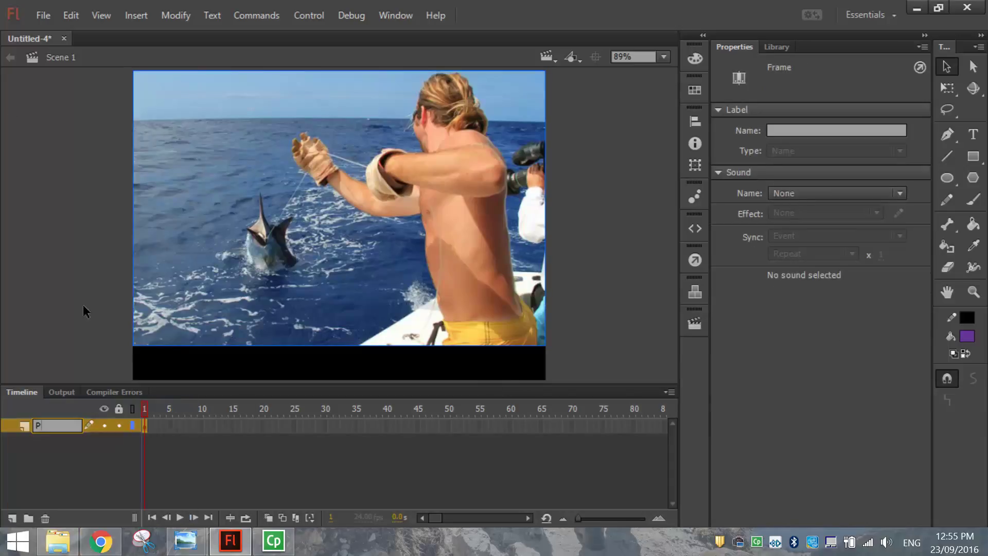
text(hotos)
key(BackSpace)
key(BackSpace)
key(BackSpace)
key(BackSpace)
key(BackSpace)
text(hoto)
key(Return)
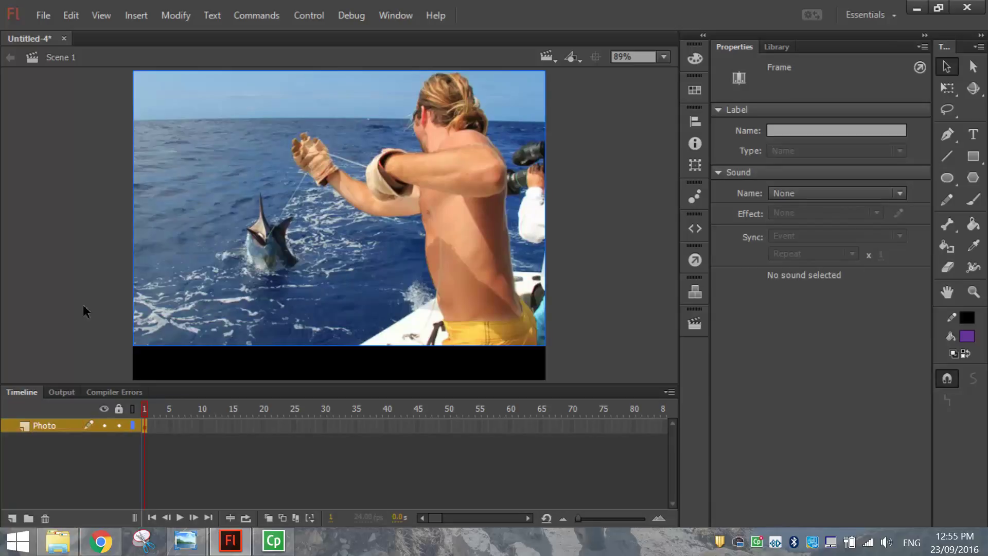
click(119, 425)
click(11, 518)
double_click(57, 426)
text(Buttons)
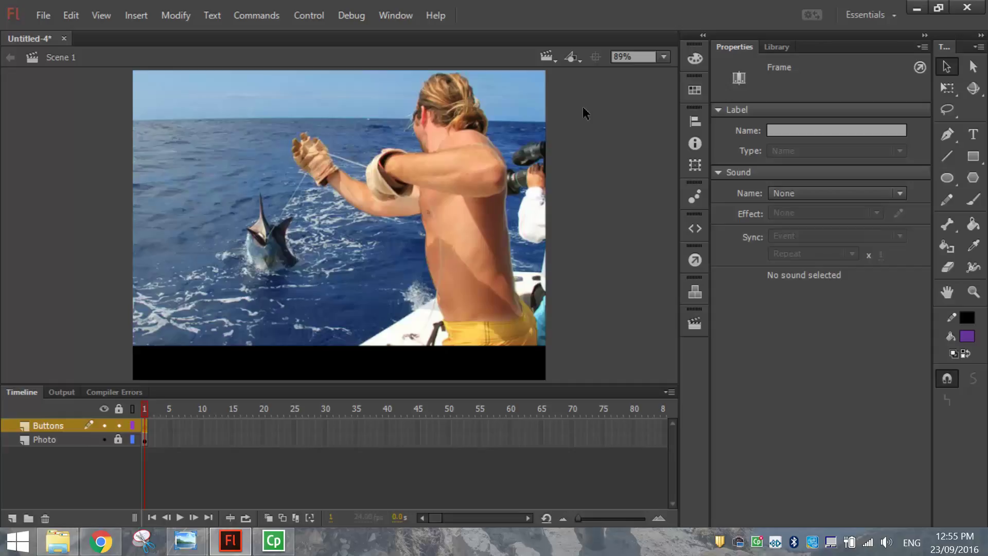
Open Window > Scene, add scenes up to Scene 5, and switch to the empty Scene 2
click(381, 15)
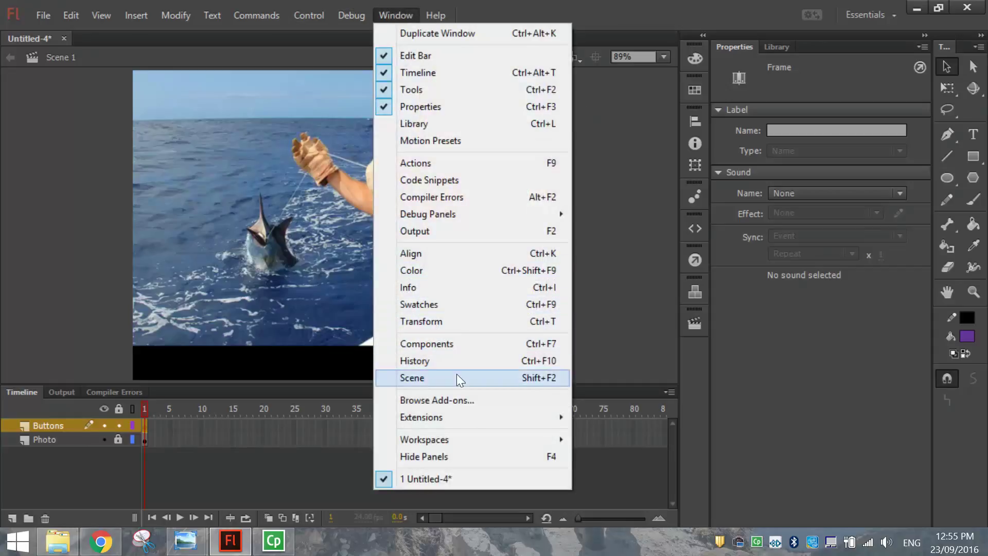
click(464, 378)
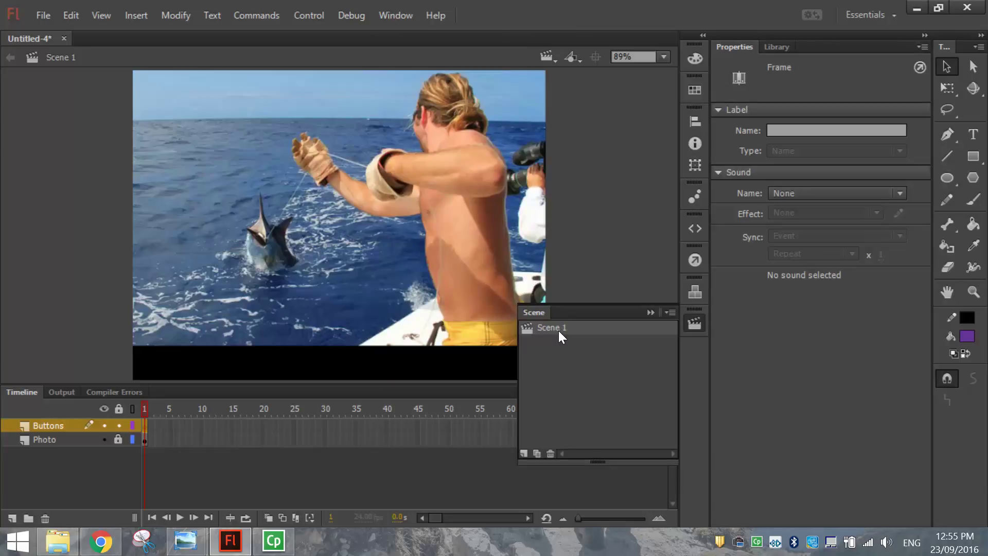
click(523, 453)
click(523, 453)
click(523, 453)
click(523, 452)
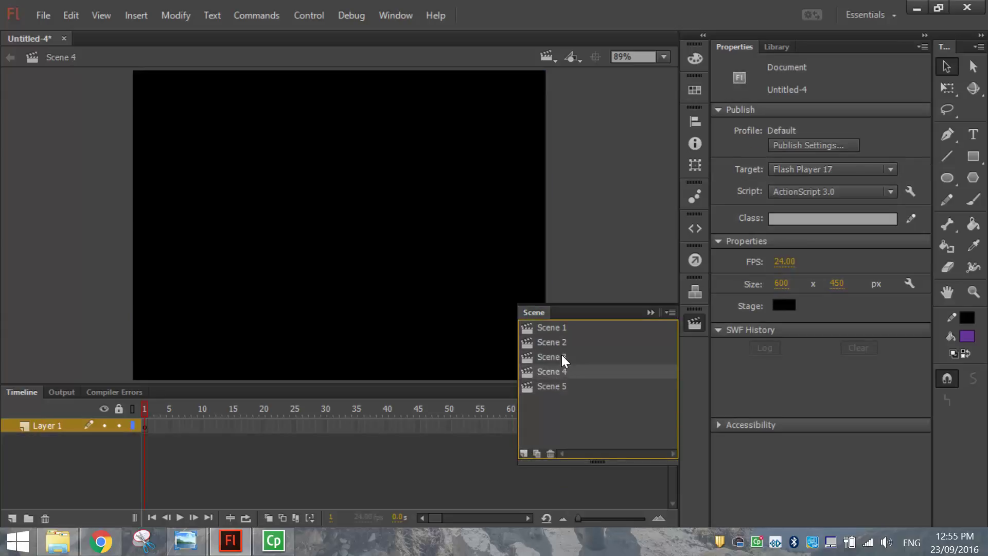
click(559, 330)
click(560, 341)
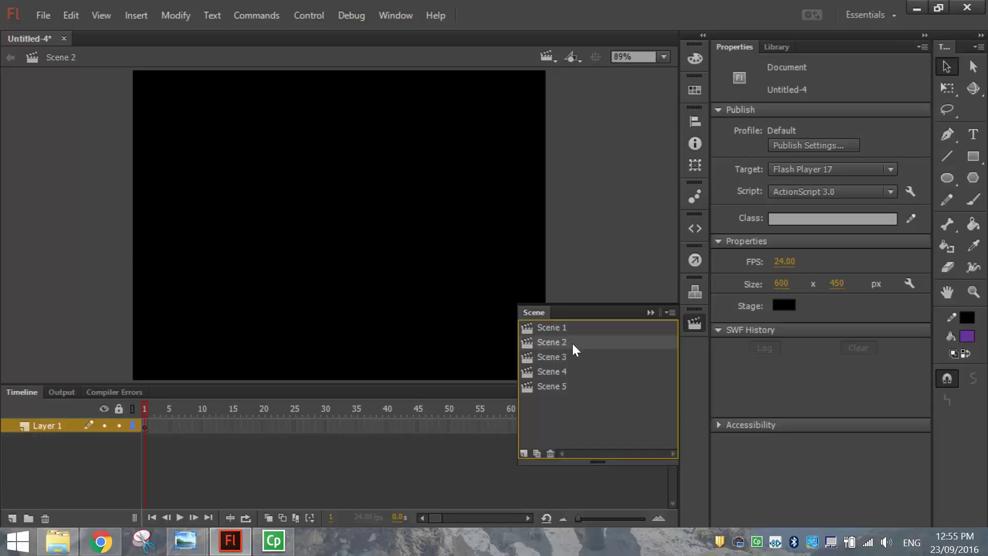
Place Slideshow 2.jpg on Scene 2's stage, aligned to the top-left corner
click(776, 48)
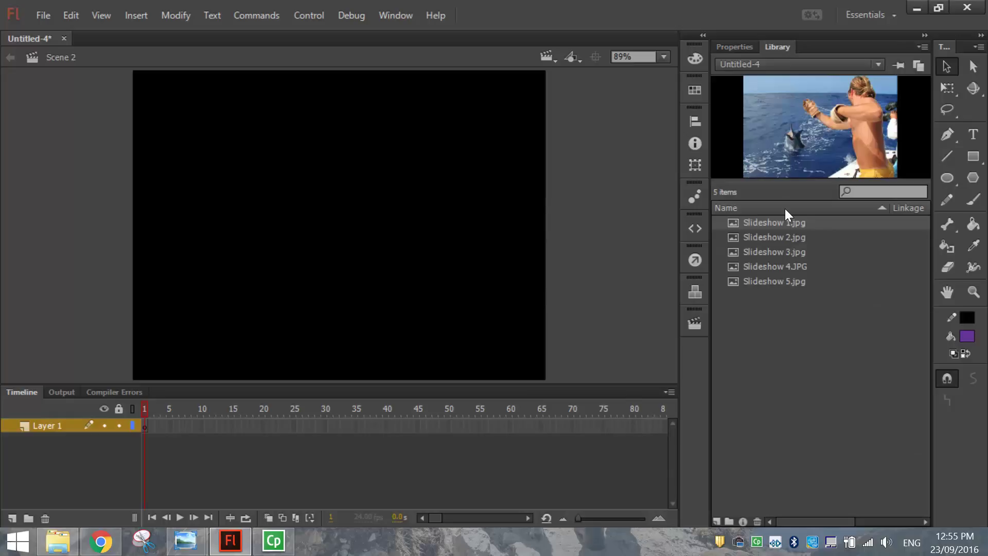
click(783, 238)
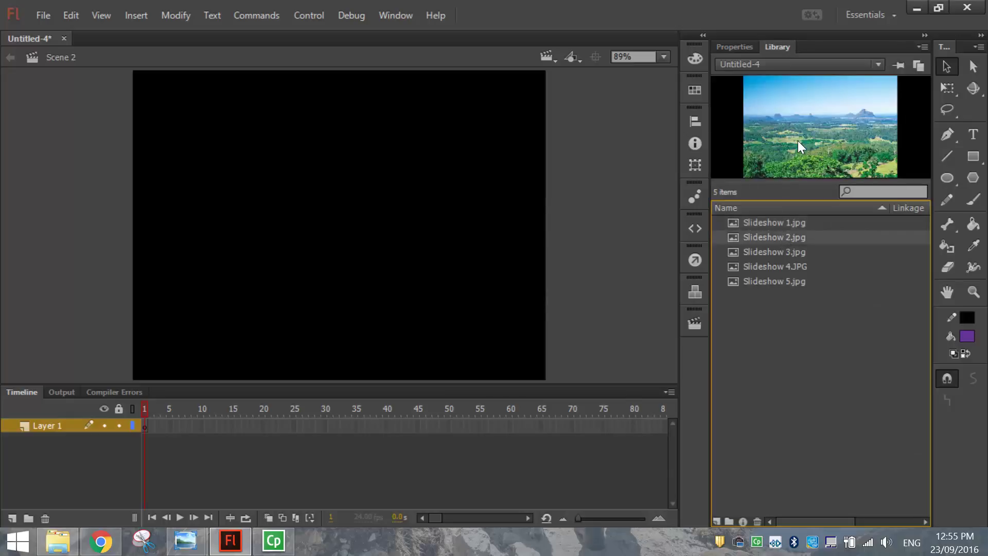
drag(801, 140, 338, 159)
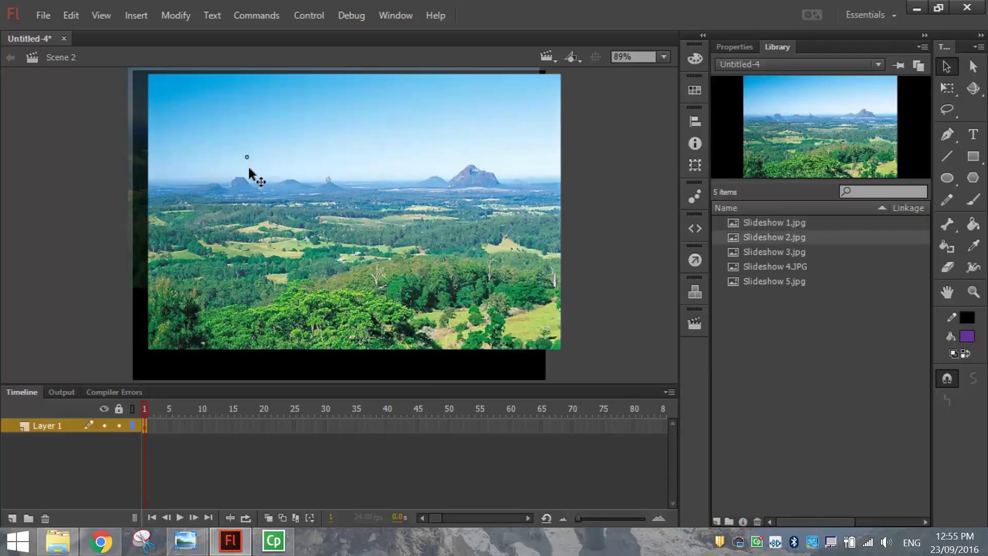
drag(249, 168, 231, 153)
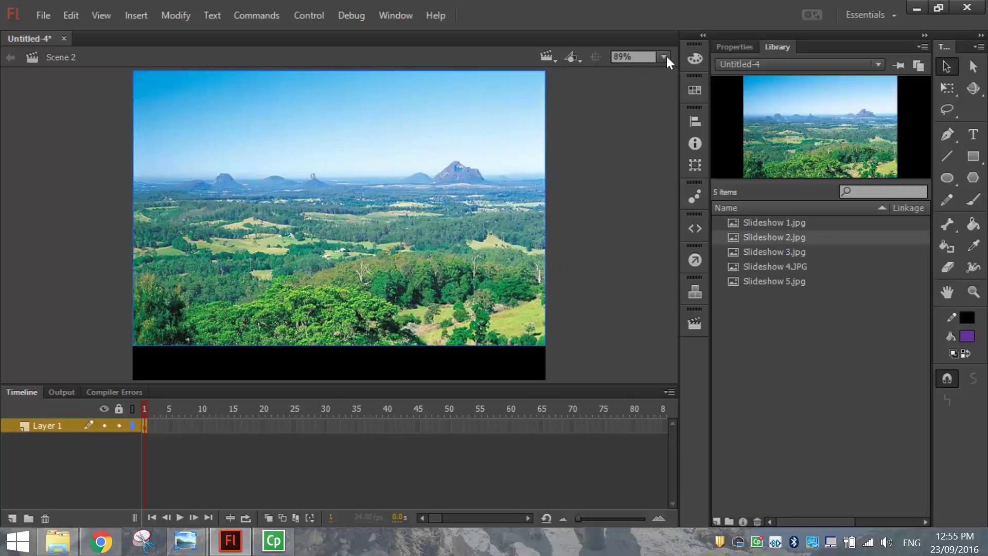
click(723, 50)
click(590, 234)
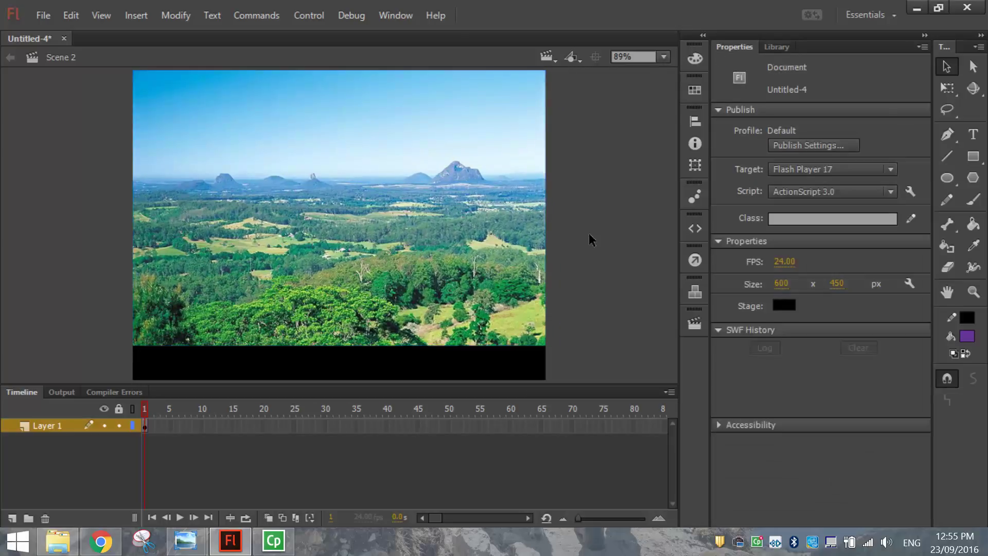
Rename Layer 1 to Photo and lock it, then add a layer named Buttons above
double_click(42, 426)
text(Photo)
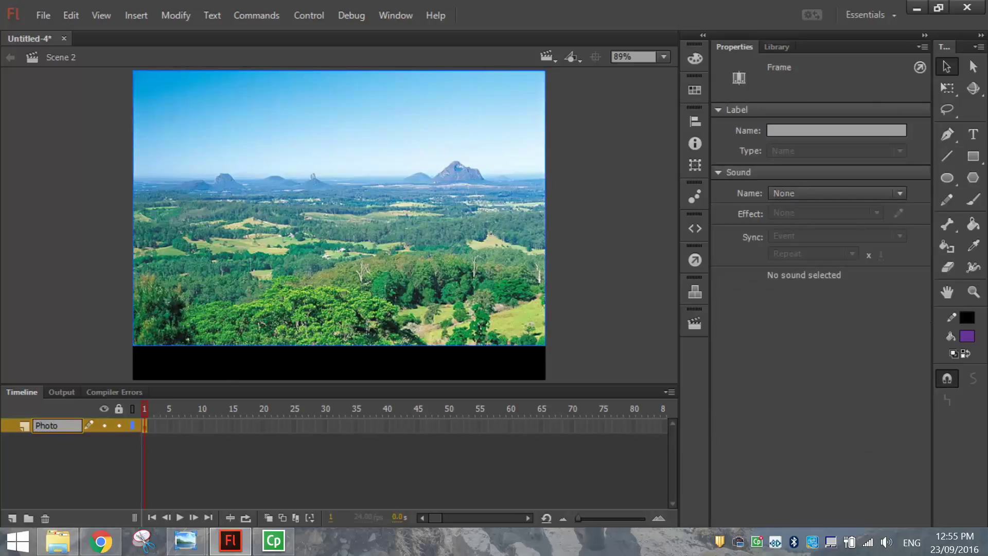
click(118, 425)
click(12, 518)
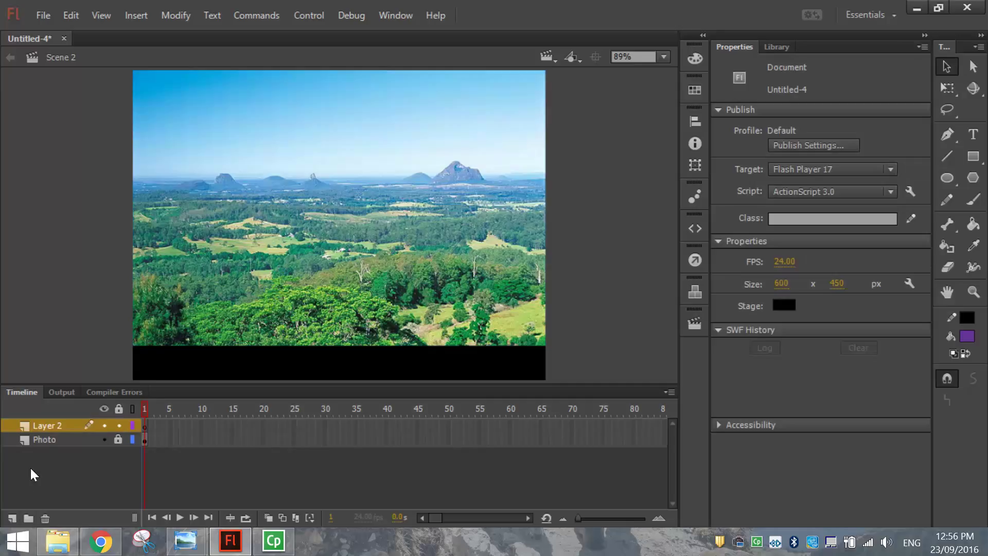
double_click(47, 426)
text(Buttons)
key(Return)
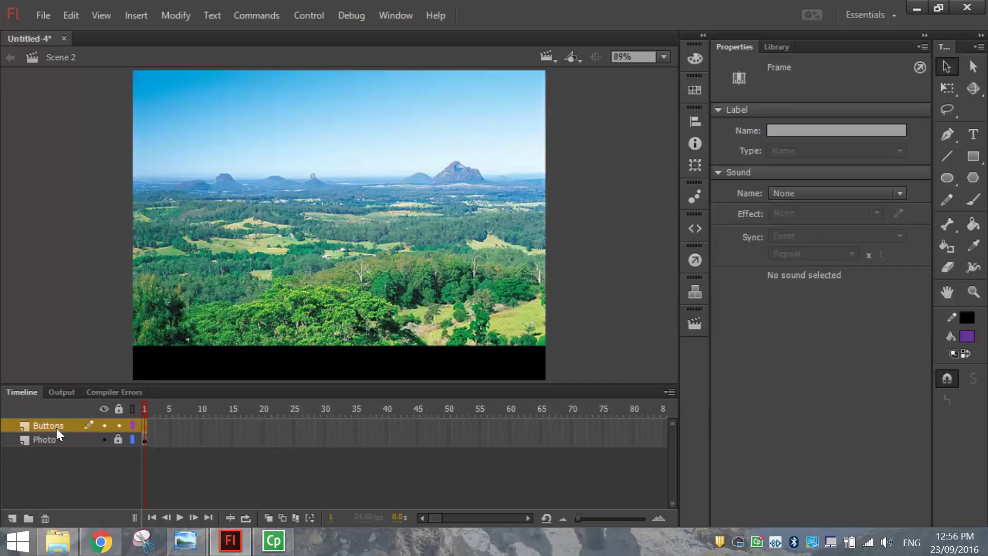
click(549, 57)
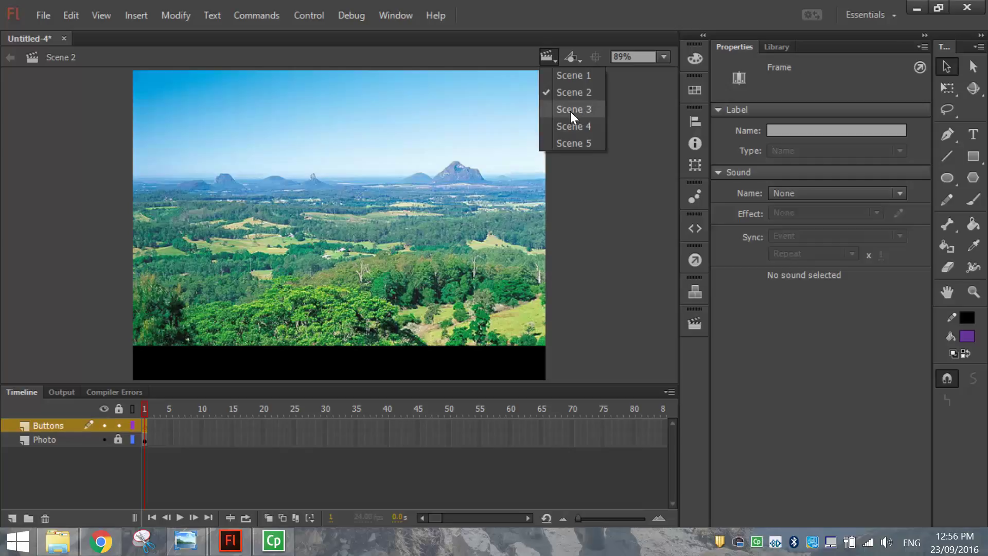
Switch to Scene 3 and place the Slideshow 3.jpg beach photo on the stage
click(572, 110)
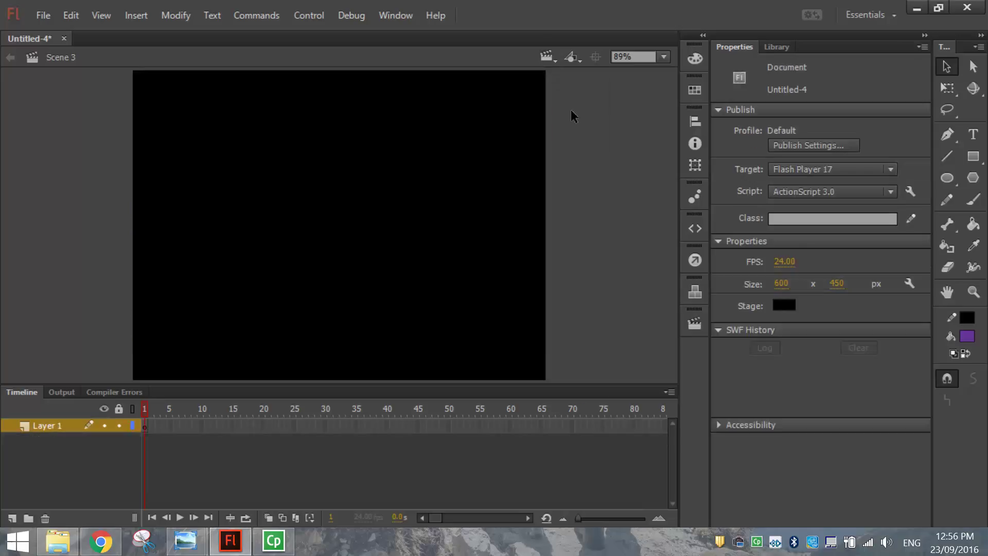
click(784, 48)
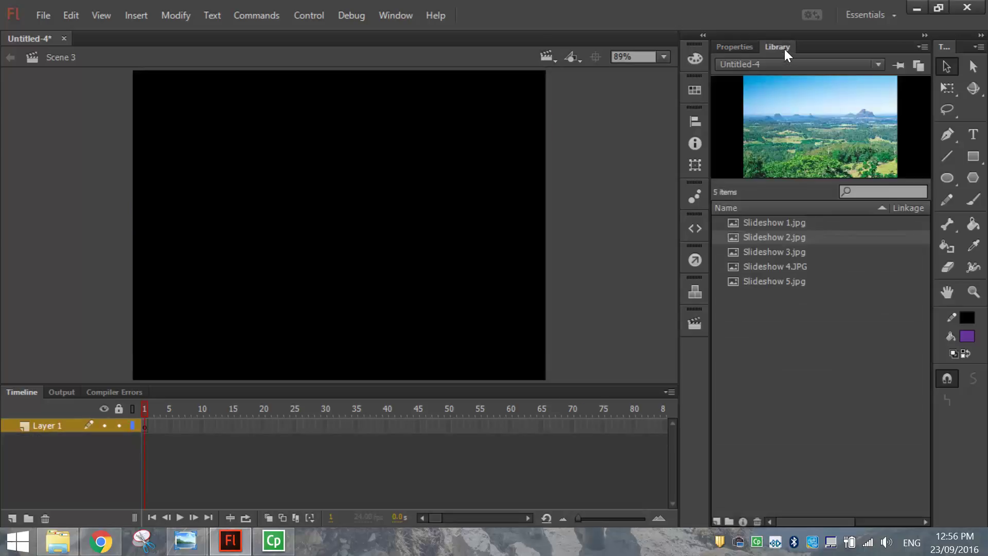
click(784, 252)
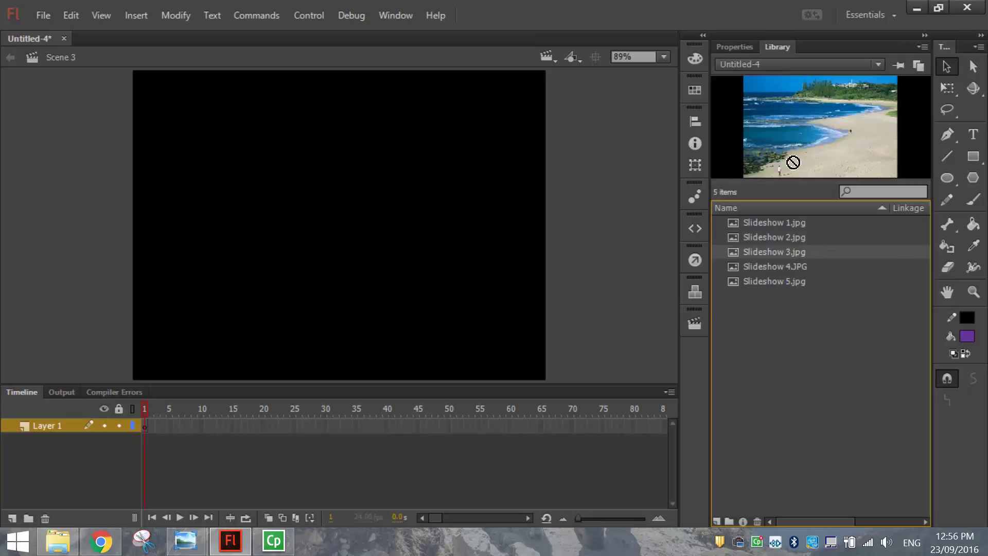
drag(653, 167, 336, 199)
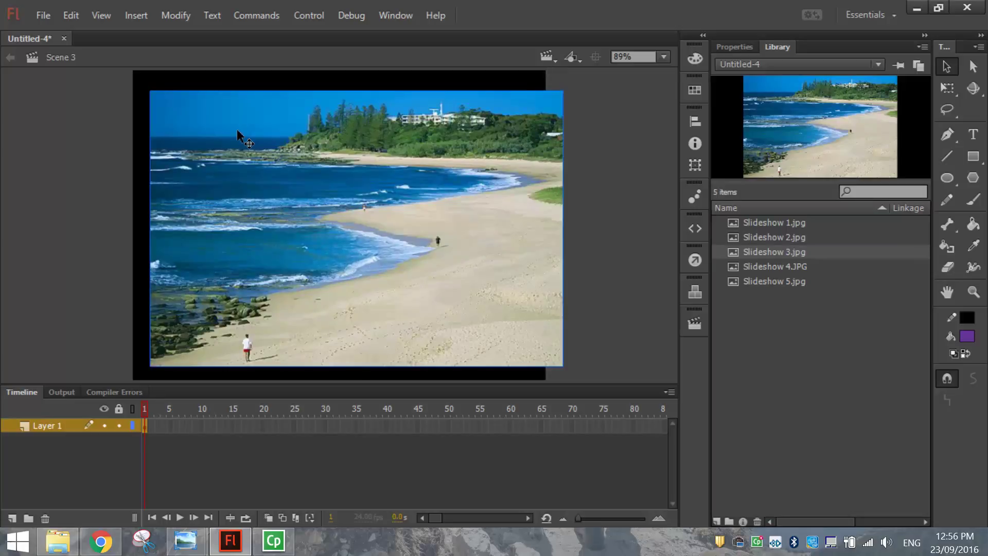
drag(241, 126, 219, 111)
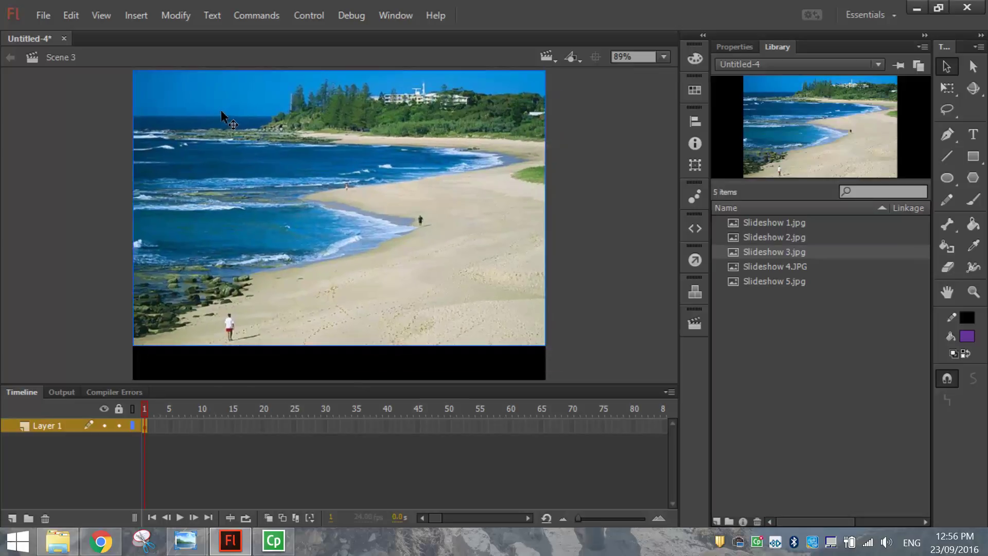
click(724, 47)
mouse_move(198, 105)
mouse_down()
mouse_move(209, 119)
mouse_move(209, 110)
mouse_up()
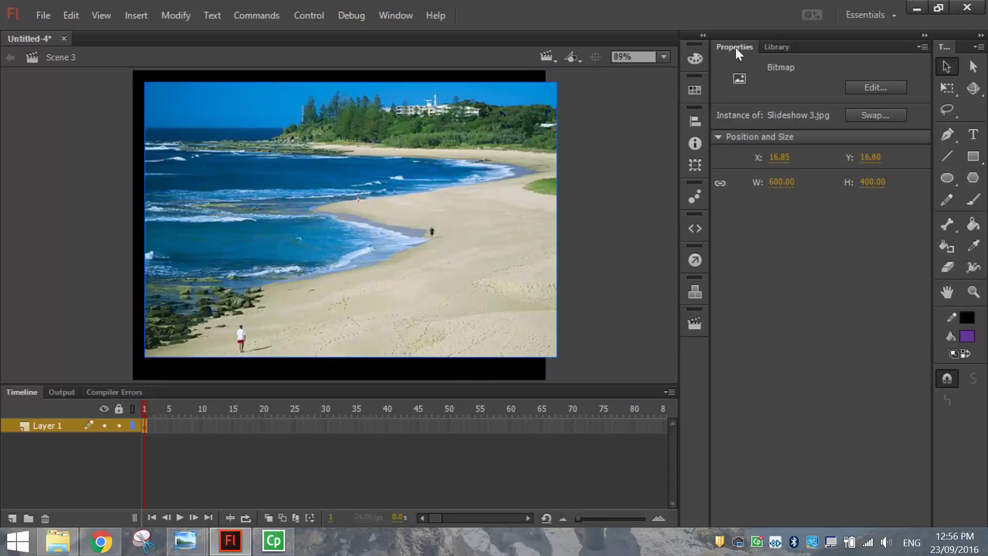
Position the beach photo at X 0, Y 0
click(780, 158)
text(0)
click(870, 157)
text(0)
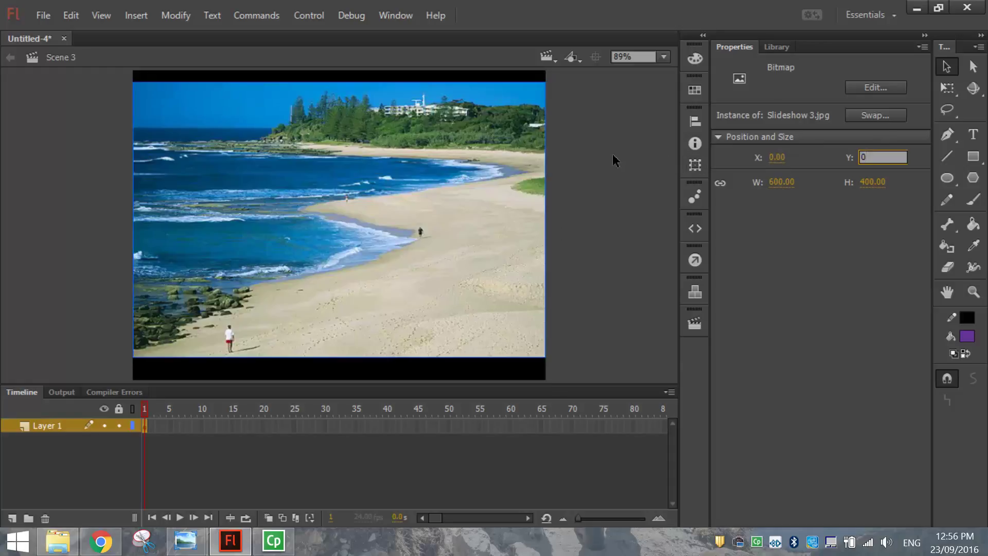
click(613, 159)
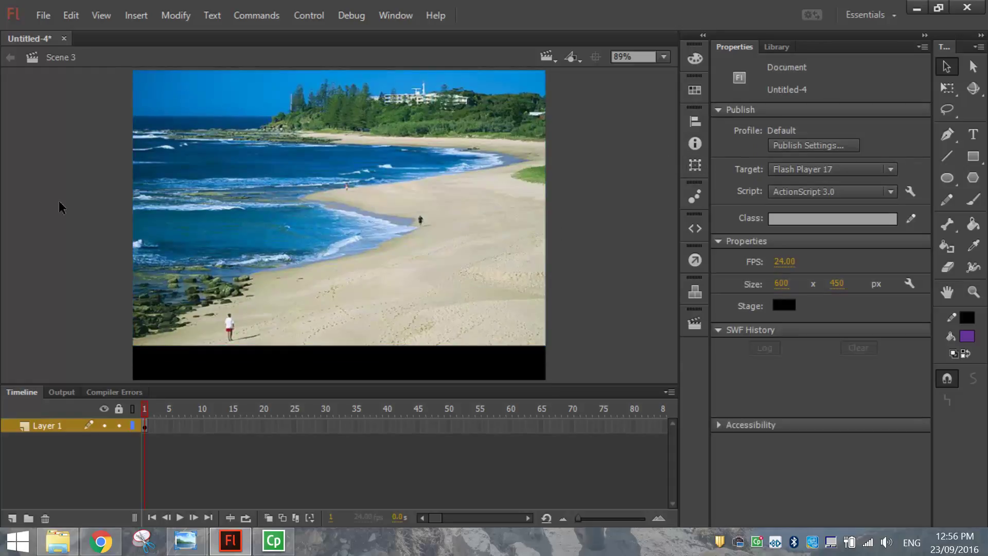
Rename Layer 1 to Photo, lock it, and add a Buttons layer above it
double_click(43, 424)
text(p)
key(BackSpace)
text(Photo)
click(119, 426)
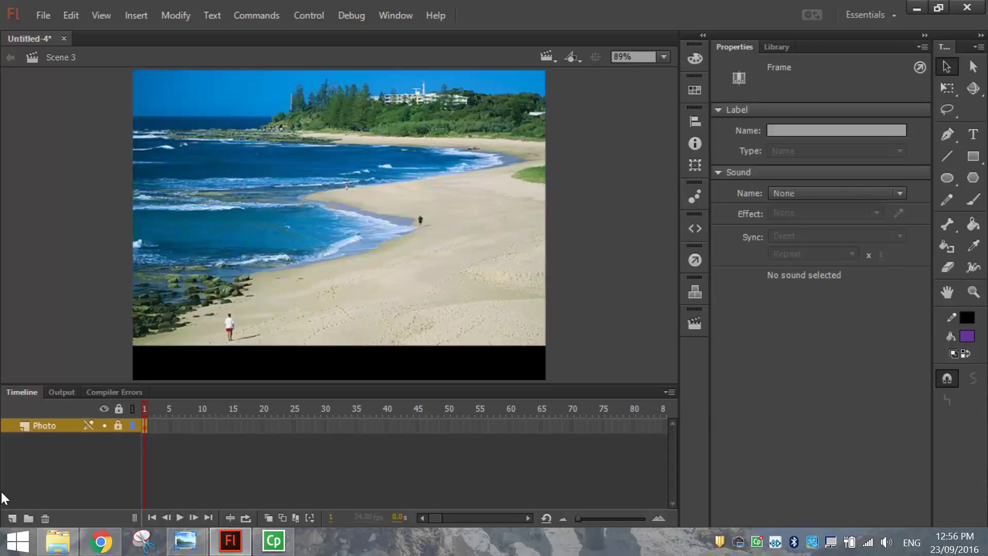
click(12, 518)
click(44, 425)
double_click(43, 424)
text(Buttons)
key(Return)
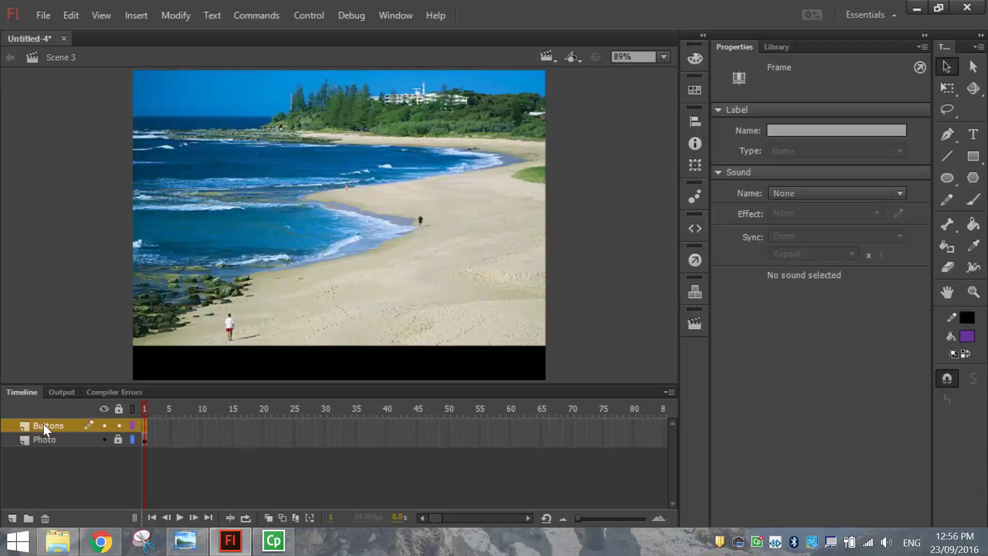
Switch to Scene 4 and place the Slideshow 4.JPG parachute photo at the stage's top-left
click(551, 55)
click(586, 125)
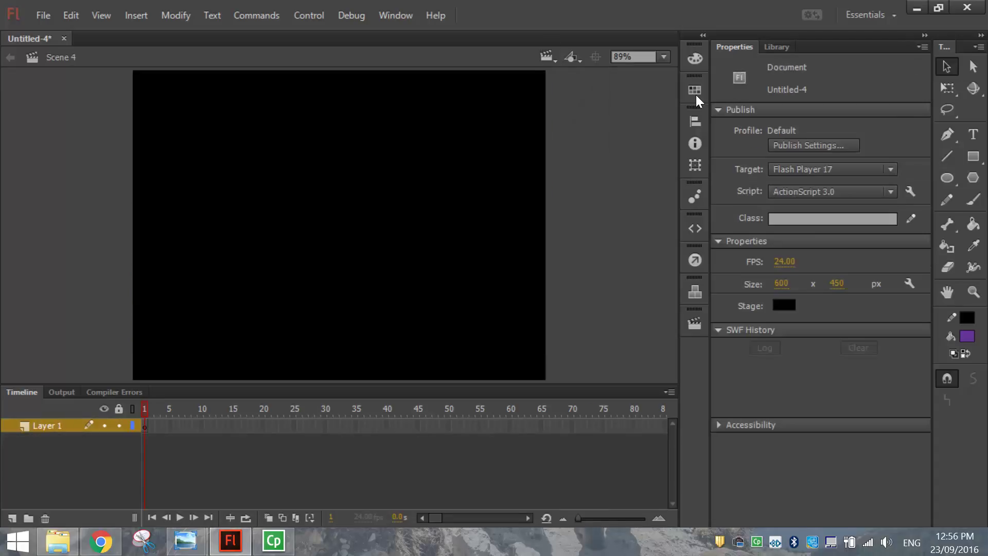
click(777, 47)
drag(636, 177, 406, 189)
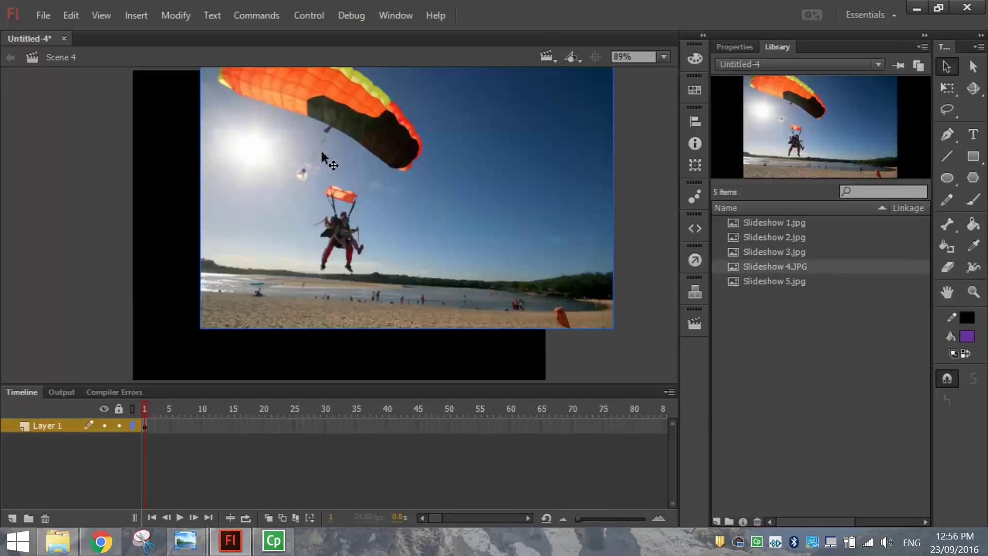
drag(219, 200, 153, 218)
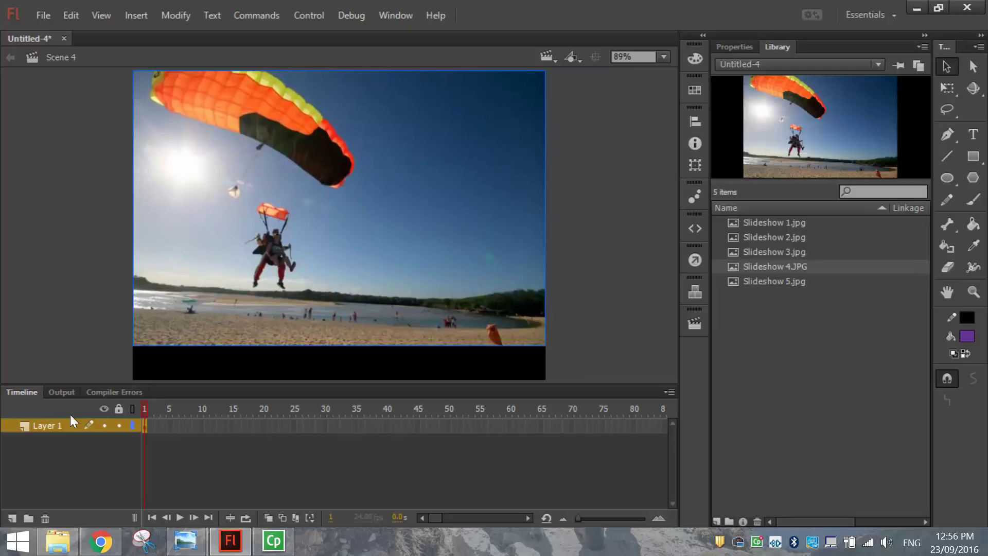
Rename Layer 1 to Photo, lock it, add a Buttons layer, then switch to Scene 5
double_click(50, 422)
text(Phot)
key(Return)
click(119, 425)
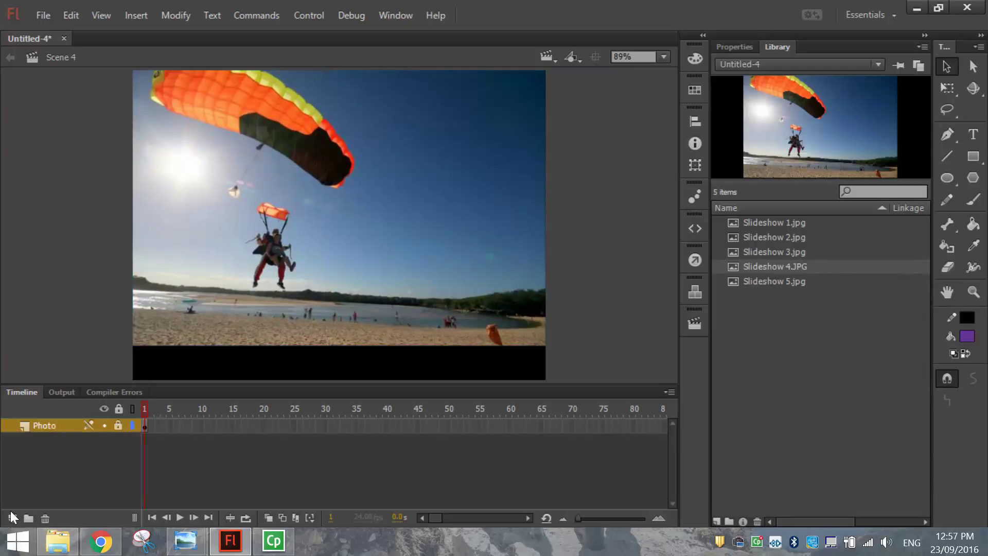
click(13, 518)
double_click(57, 425)
text(Buttons)
key(Return)
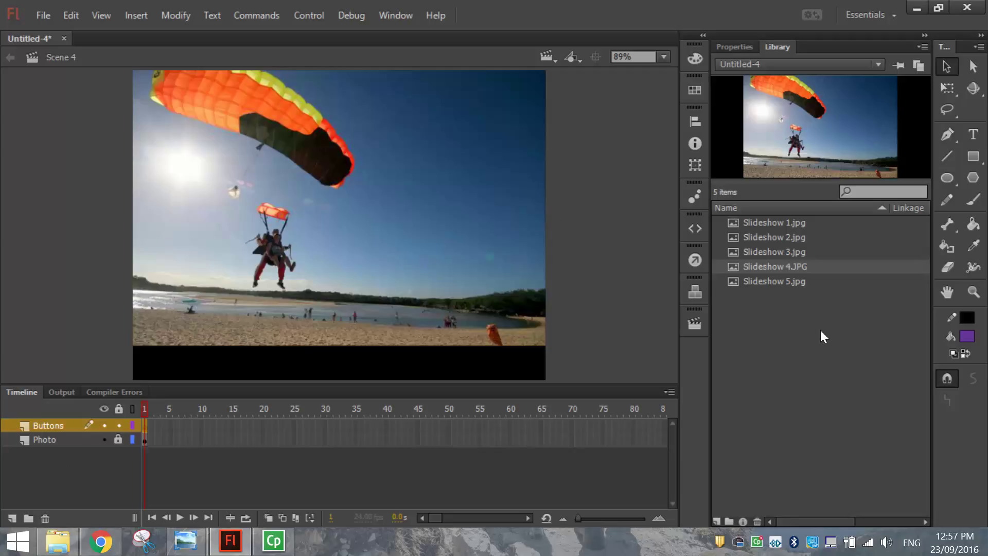
click(547, 57)
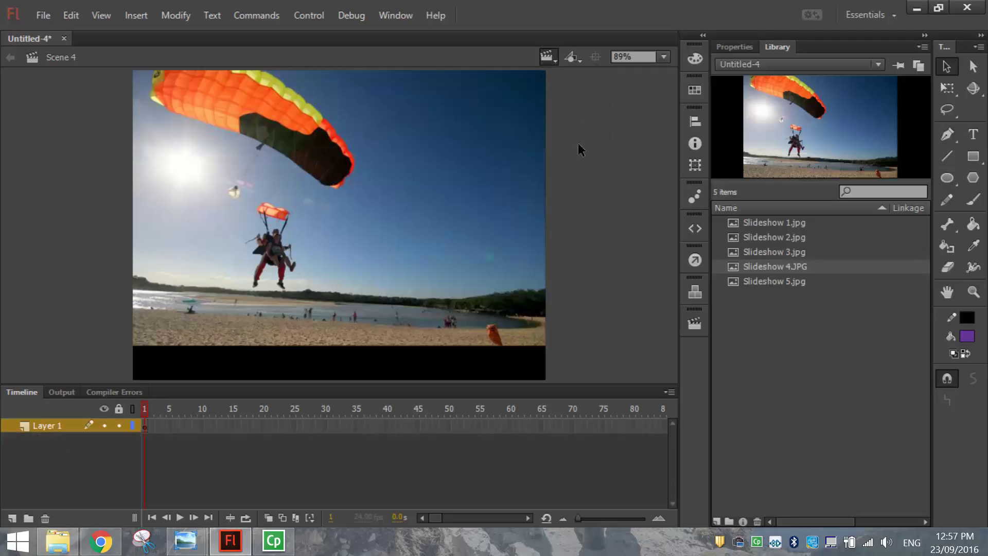
click(574, 142)
Place the Slideshow 5.jpg surfer photo at the Scene 5 stage's top-left corner
click(775, 281)
drag(332, 209, 332, 209)
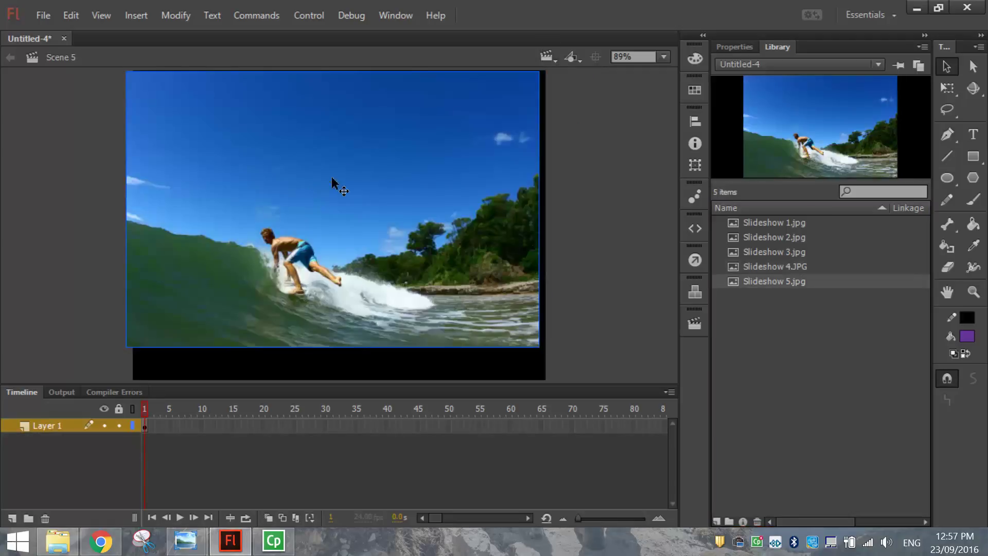
mouse_move(335, 172)
mouse_down()
mouse_move(355, 209)
mouse_move(339, 166)
mouse_up()
Rename Layer 1 to Photo, lock it, and add a new layer named Buttons
double_click(48, 426)
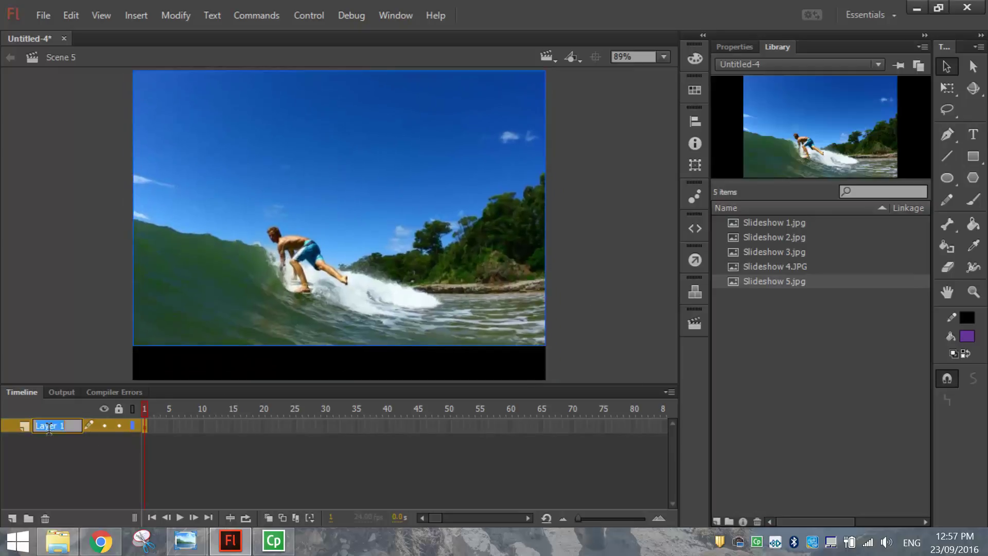
text(Photo)
click(119, 426)
click(12, 519)
double_click(43, 423)
text(Buttons)
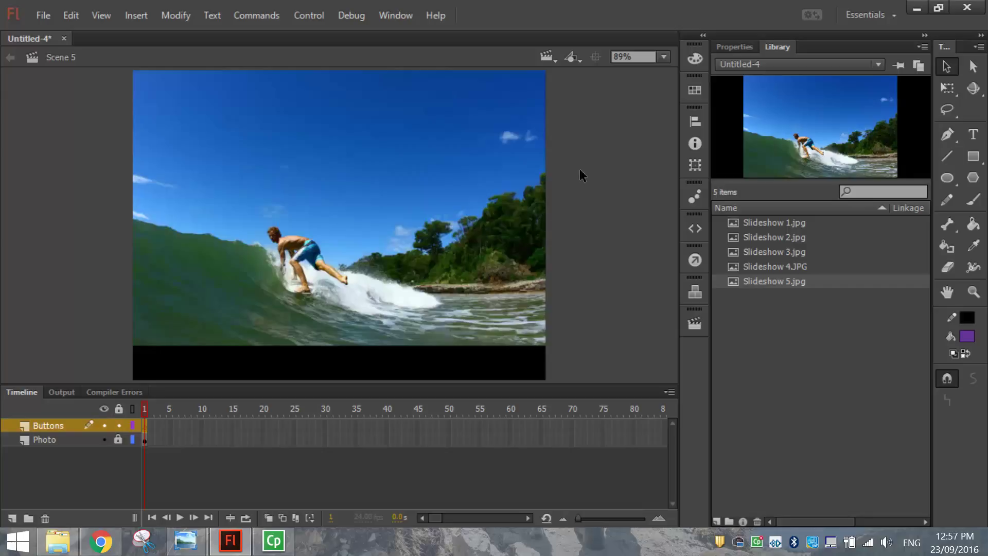
Cycle through Scenes 5 to 1 and confirm Scene 1 in the Edit Scene list
key(Page_Up)
key(Page_Up)
key(Page_Up)
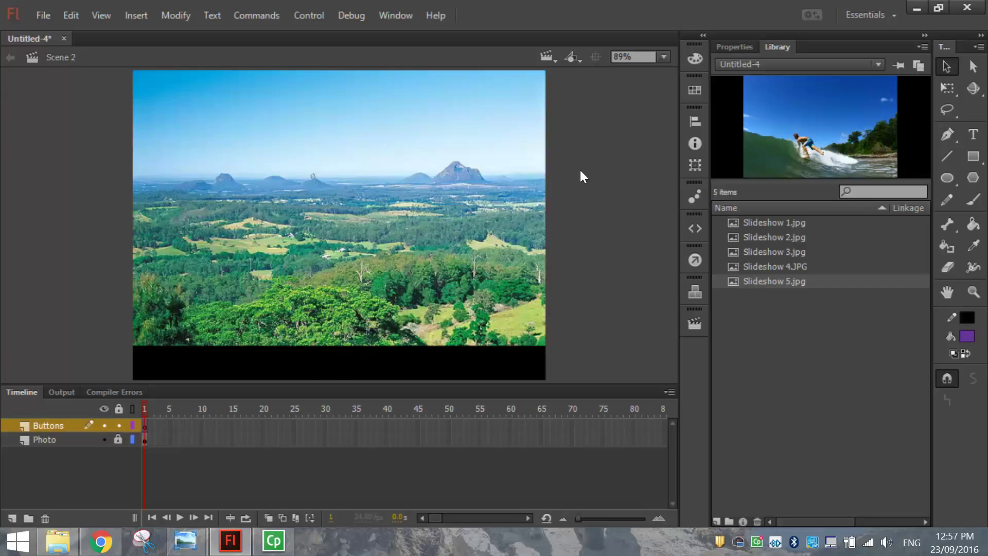
key(Page_Up)
key(Page_Down)
key(Page_Down)
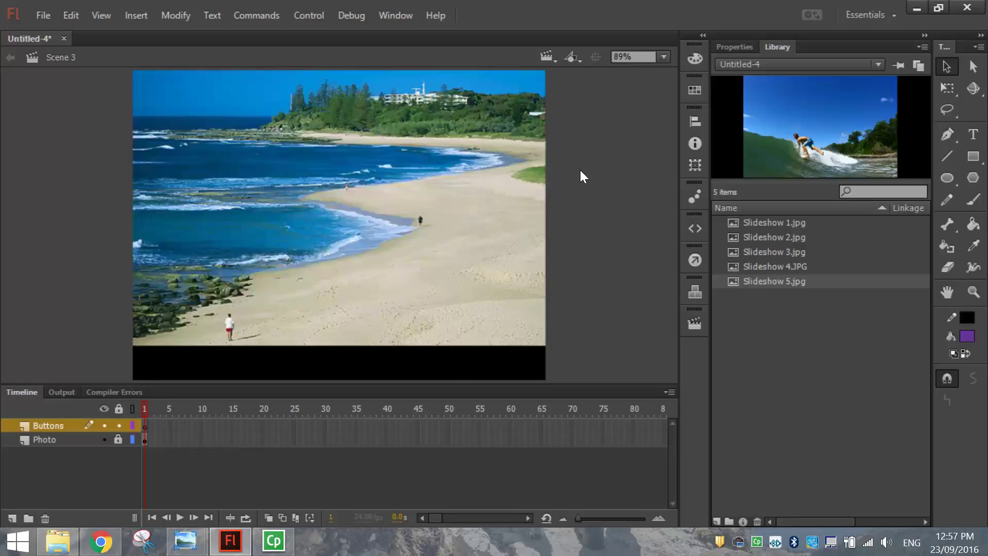
key(Page_Down)
key(Page_Down)
key(Page_Up)
key(Page_Up)
key(Page_Up)
key(Page_Up)
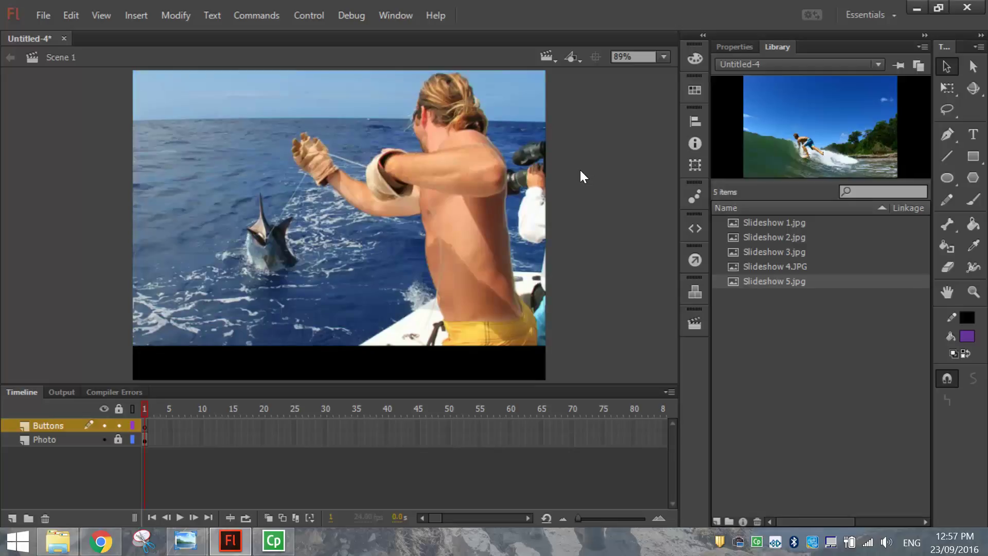
click(549, 56)
click(573, 73)
Bring up Button Library.PNG in Windows Photo Viewer as a button style reference
mouse_move(190, 541)
click(291, 461)
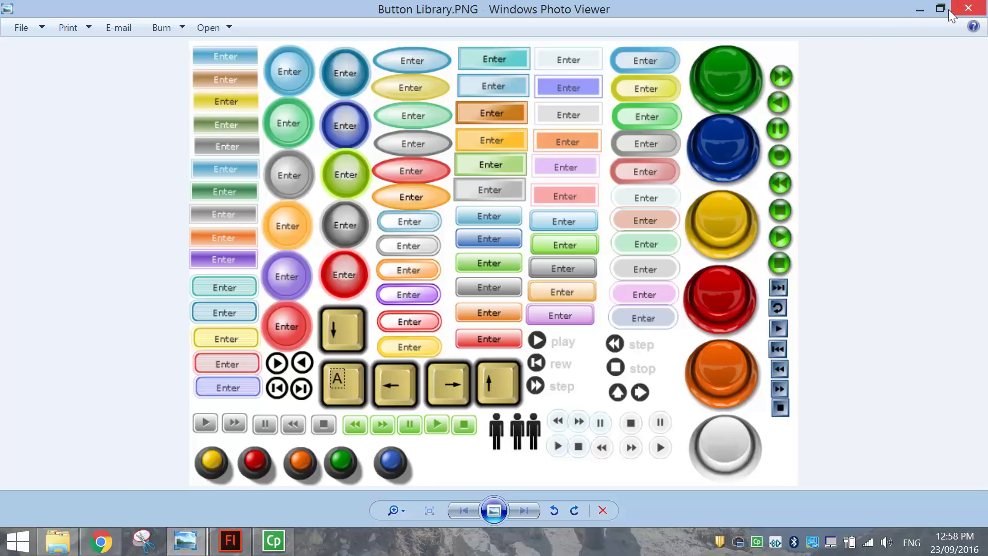
Back in Flash, use Open External Library to select Buttons.fla in the Year 10 ITS folder
click(230, 540)
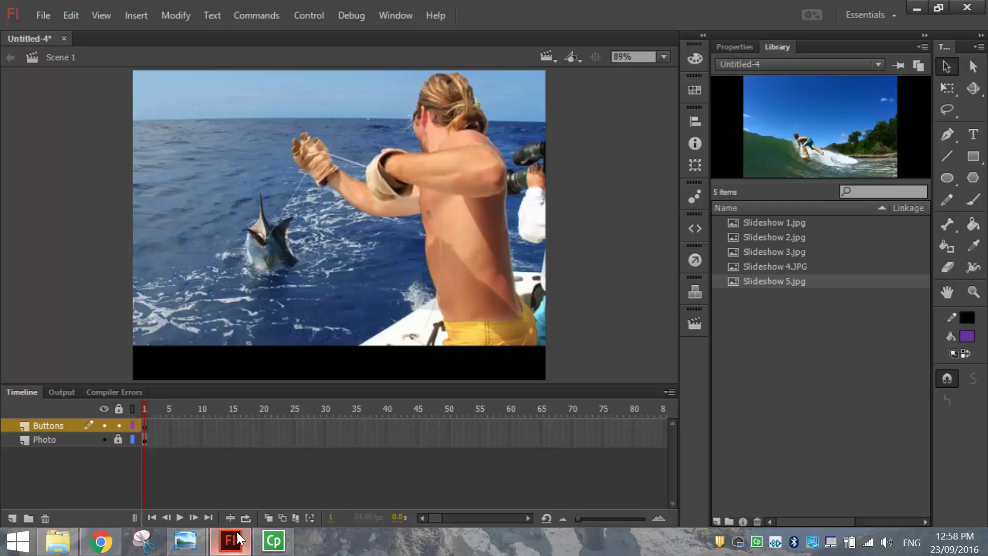
click(49, 12)
mouse_move(151, 258)
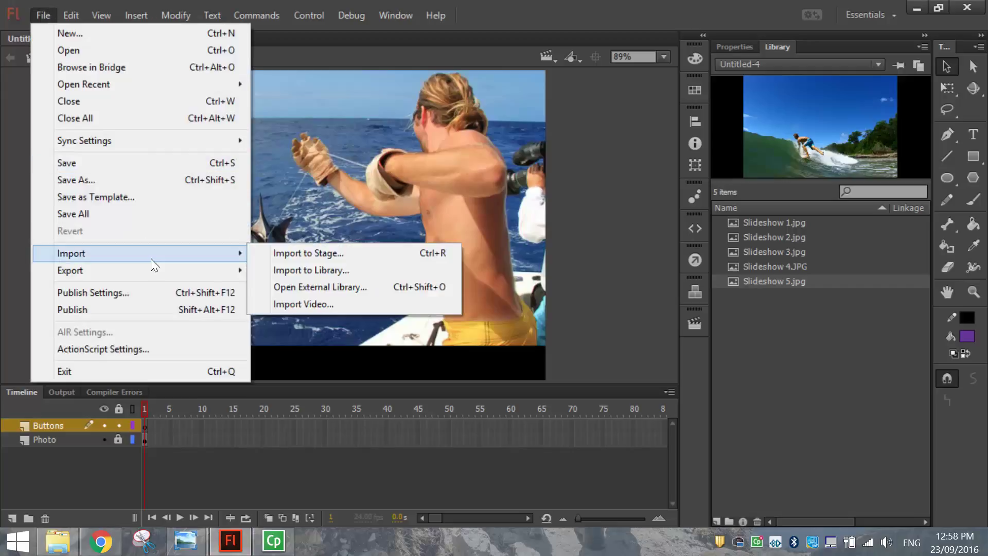
click(392, 293)
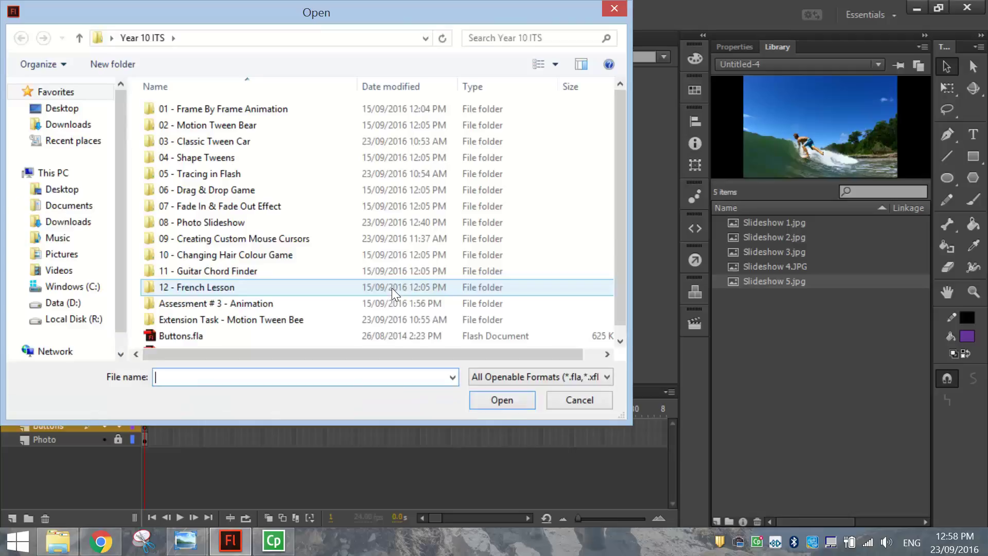
drag(613, 107, 614, 141)
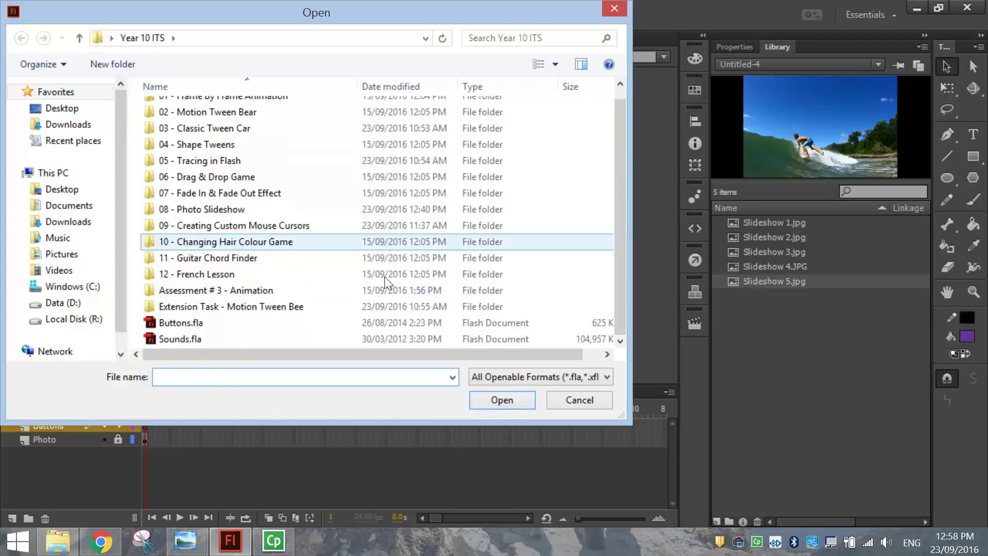
click(196, 325)
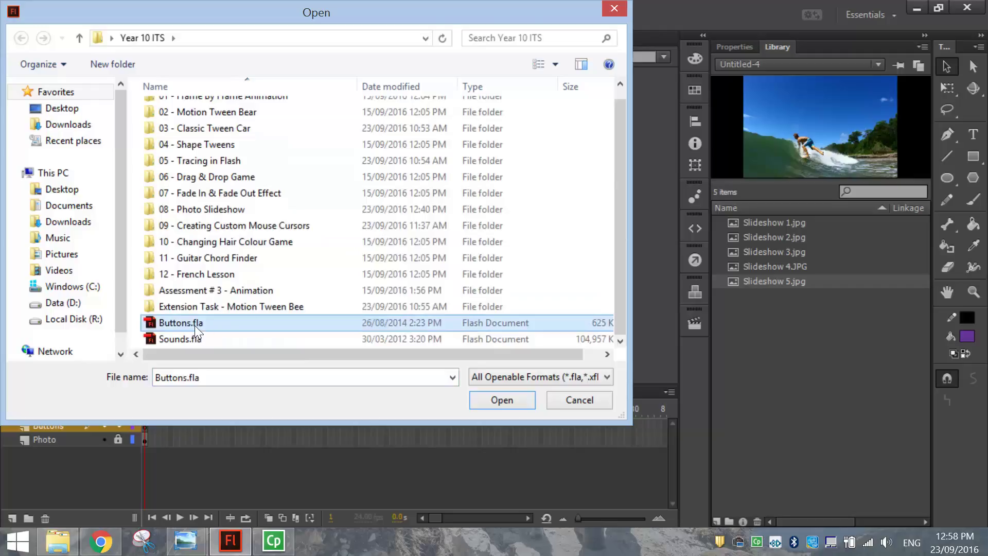
Open Buttons.fla as a library panel beside the stage, enlarge it, and expand all folders
double_click(207, 323)
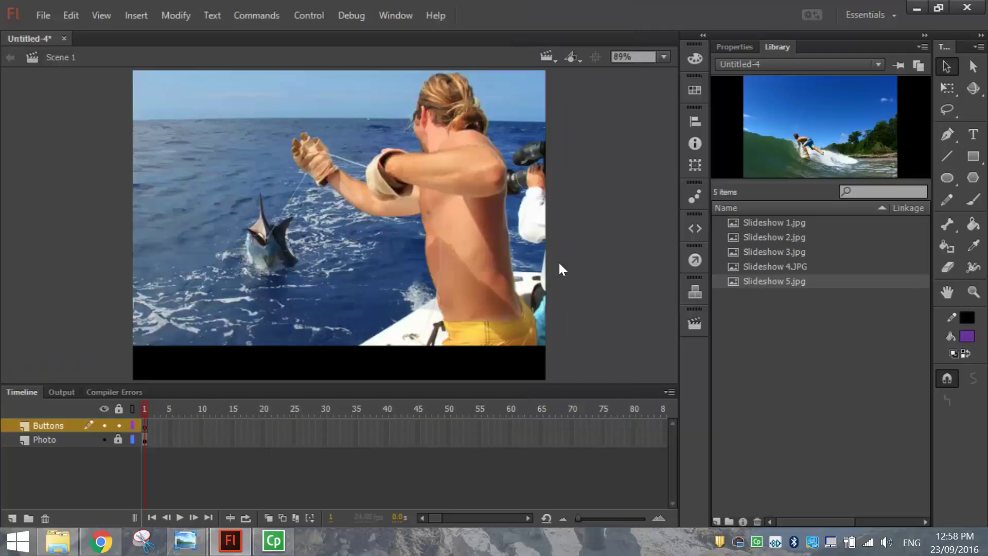
drag(495, 165, 570, 70)
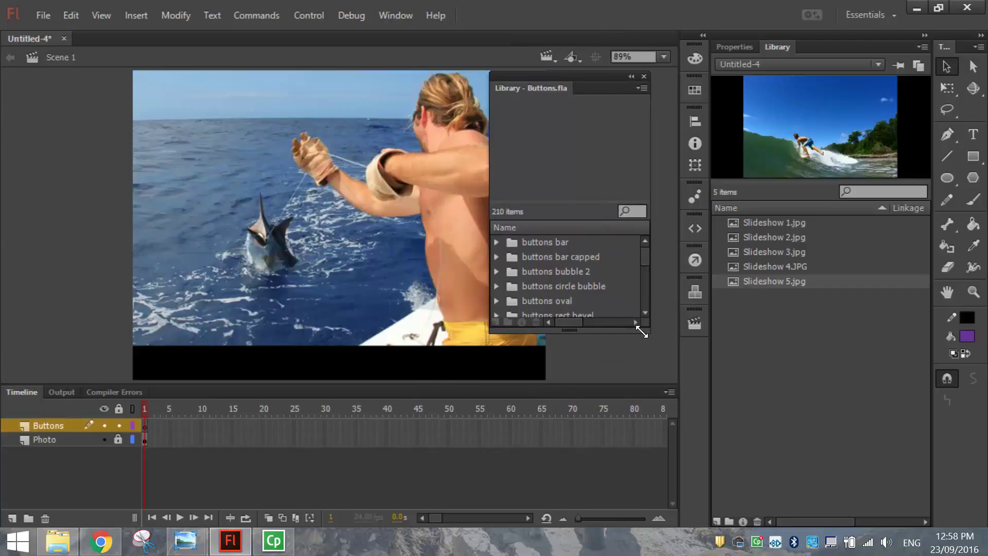
drag(641, 332, 655, 443)
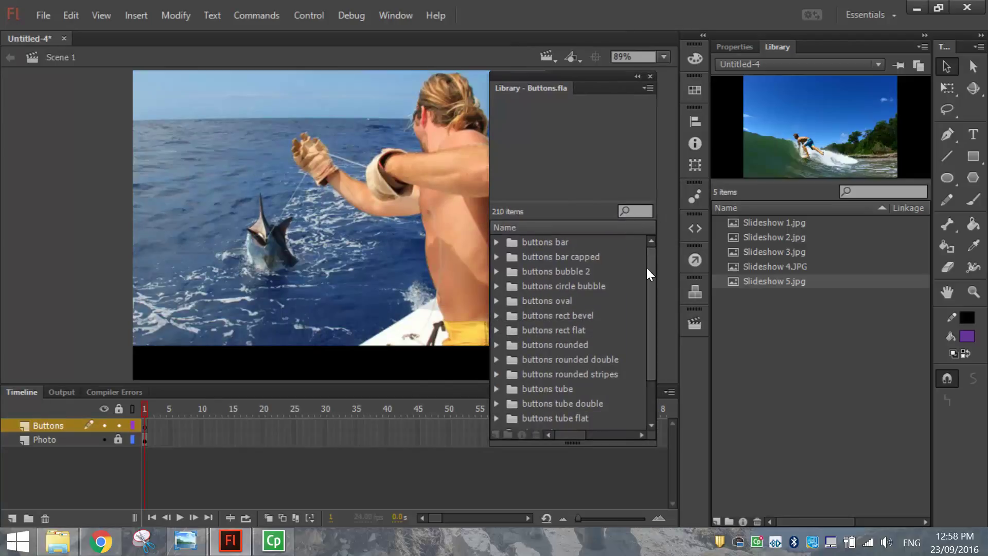
scroll(647, 299, down, 3)
right_click(554, 280)
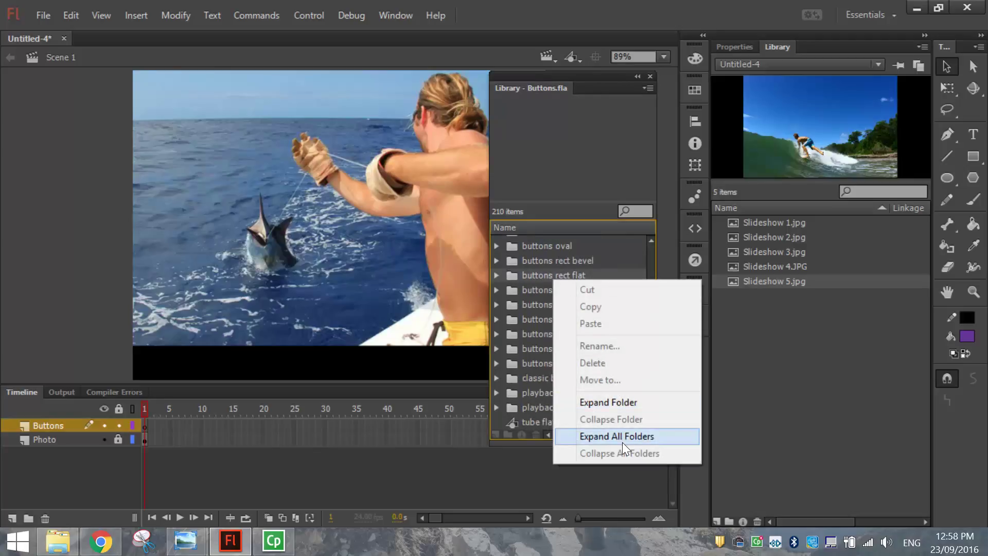
click(653, 435)
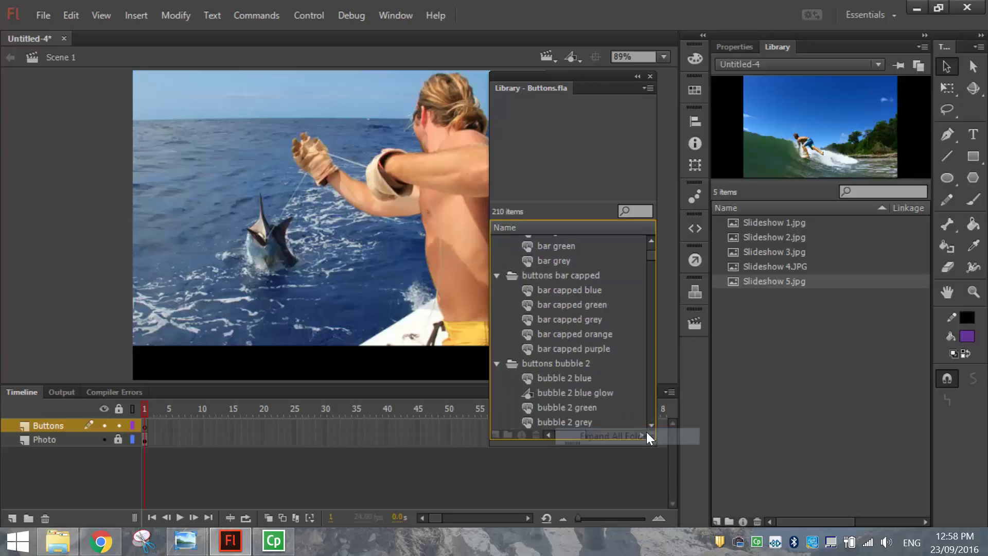
Preview the button styles, then filter the library by 'gel' to show seven gel buttons
click(566, 248)
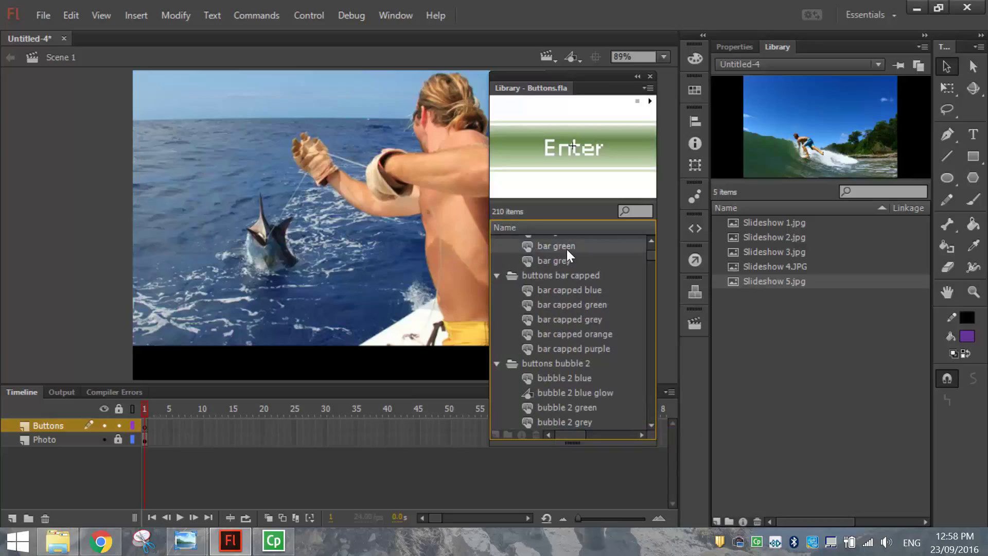
key(Down)
key(Down)
key(Down)
key(Down)
key(Down)
key(Down)
key(Down)
key(Down)
key(Down)
key(Down)
key(Down)
key(Down)
key(Down)
key(Down)
key(Down)
key(Down)
key(Down)
key(Down)
key(Down)
key(Down)
key(Down)
key(Down)
key(Down)
key(Down)
key(Down)
key(Down)
key(Down)
key(Down)
key(Down)
key(Down)
key(Down)
key(Down)
key(Down)
key(Down)
key(Down)
key(Down)
key(Down)
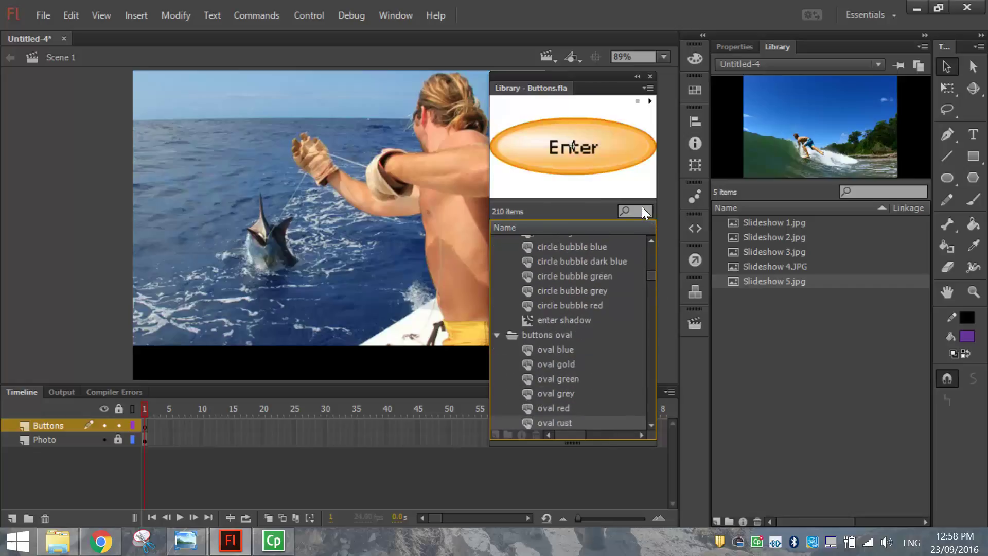
click(641, 211)
text(gel)
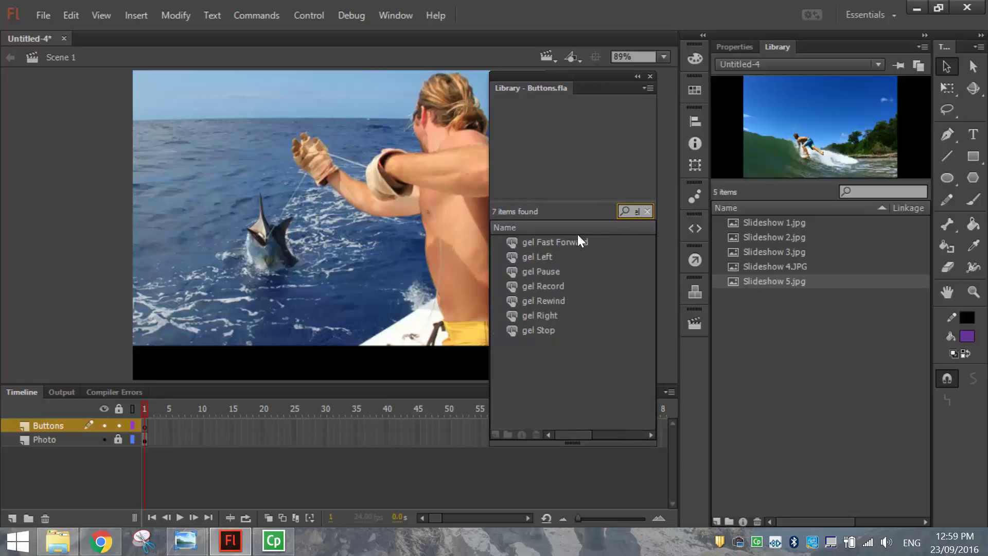
click(573, 243)
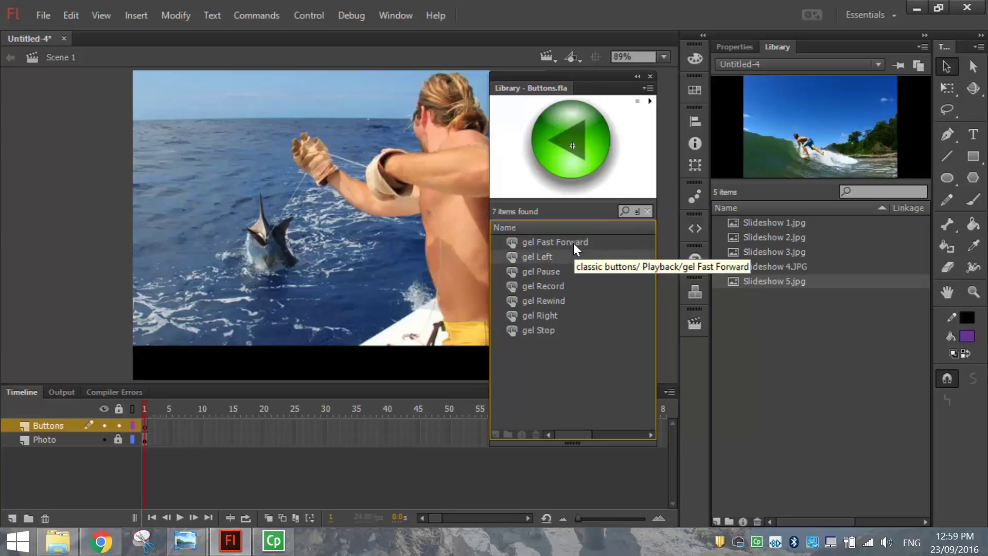
Dock the library and drag the gel Right button into the strip below Scene 1's photo
key(Down)
key(Down)
key(Down)
key(Down)
key(Down)
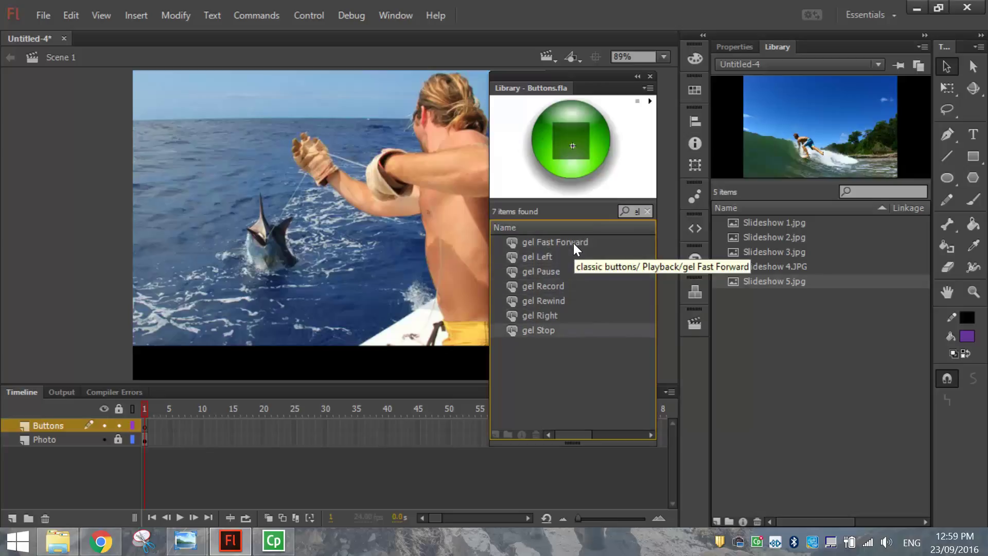
key(Up)
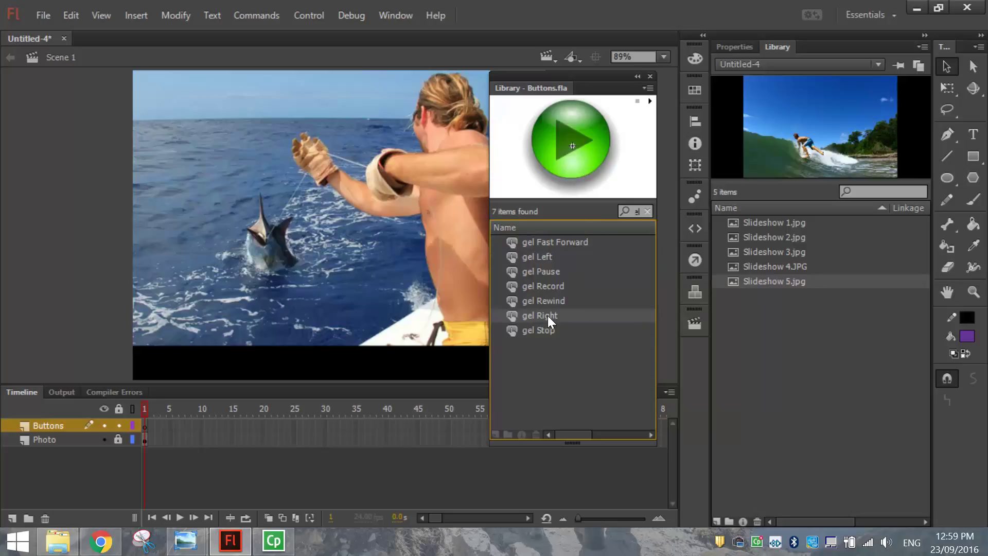
drag(533, 73, 697, 337)
click(695, 354)
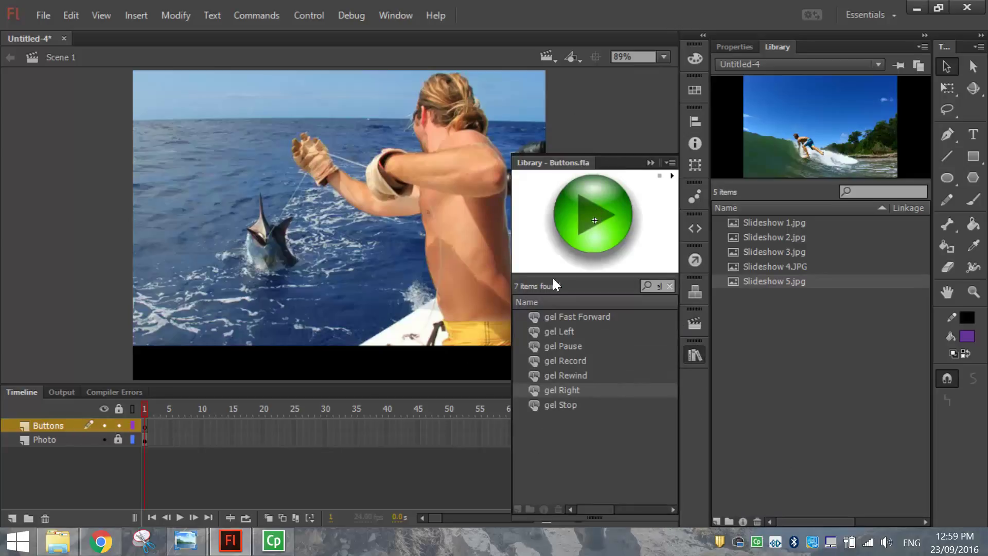
drag(596, 243, 417, 360)
click(694, 354)
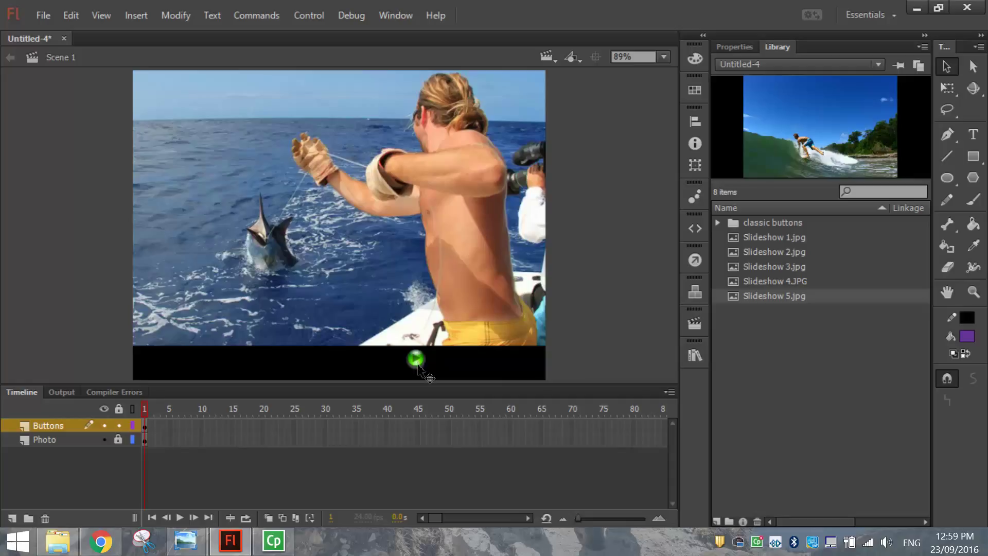
Zoom in and resize and reposition the green play button with Free Transform
key(ctrl+equal)
key(ctrl+equal)
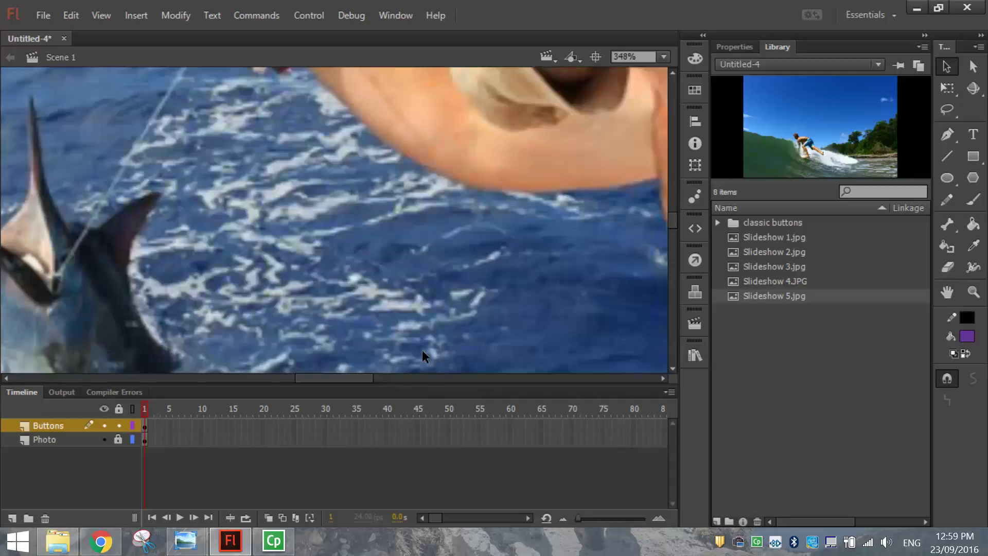
drag(675, 208, 674, 239)
drag(337, 380, 381, 380)
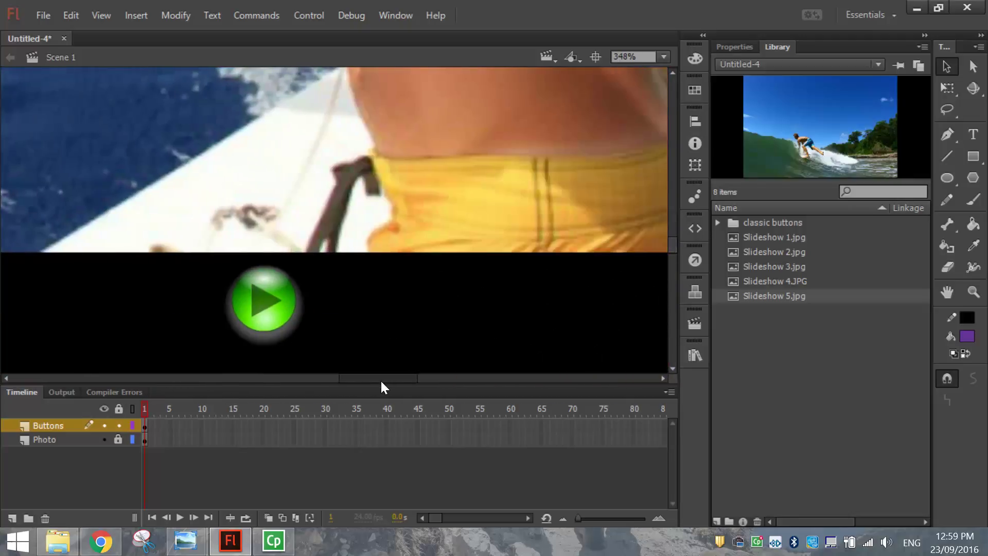
click(292, 325)
click(947, 86)
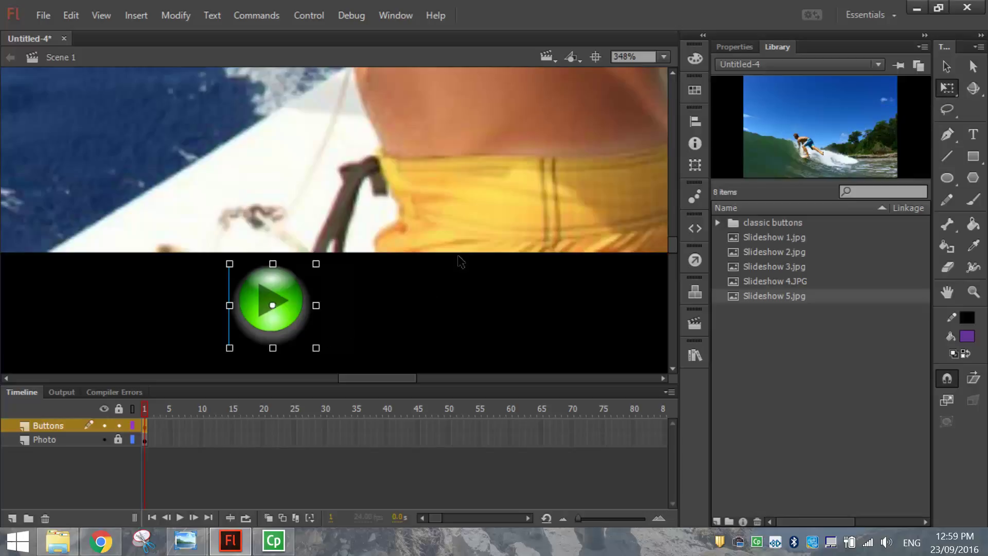
drag(317, 348, 336, 367)
scroll(676, 242, down, 4)
scroll(397, 260, up, 1)
drag(293, 256, 332, 266)
click(946, 67)
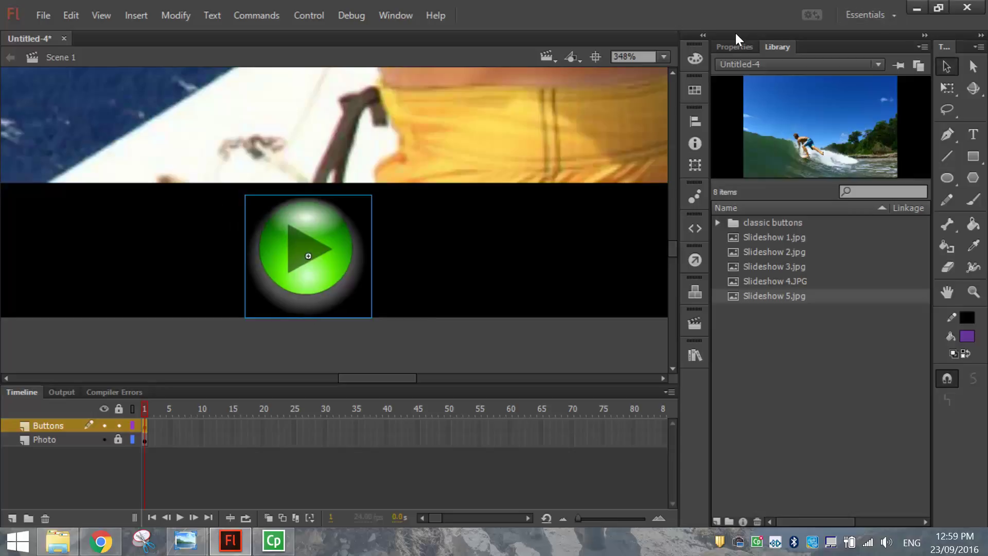
Set the zoom to Fit in Window and centre the play button beneath the photo
click(664, 55)
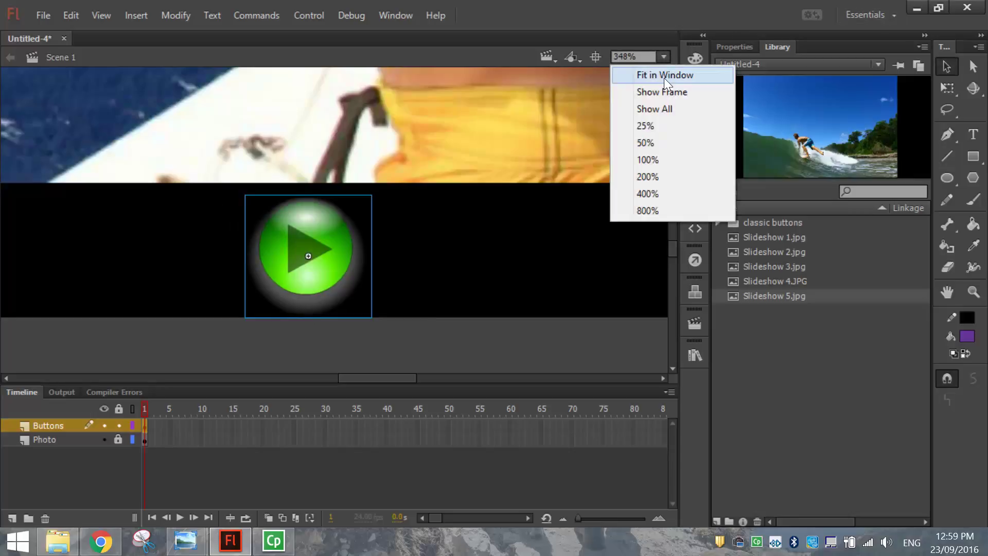
click(664, 76)
drag(430, 364, 402, 366)
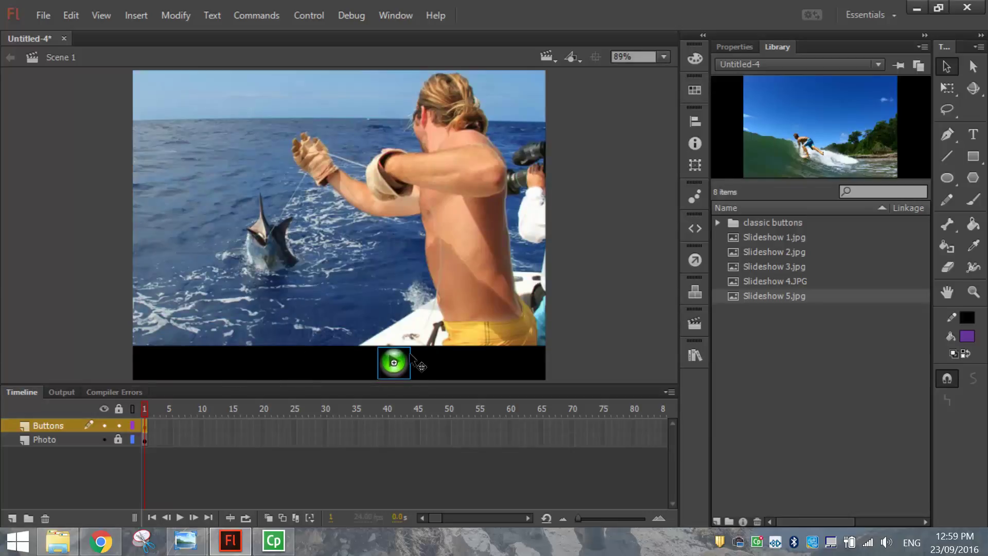
Name the play button instance 'next' and copy it
click(591, 283)
click(389, 364)
click(726, 45)
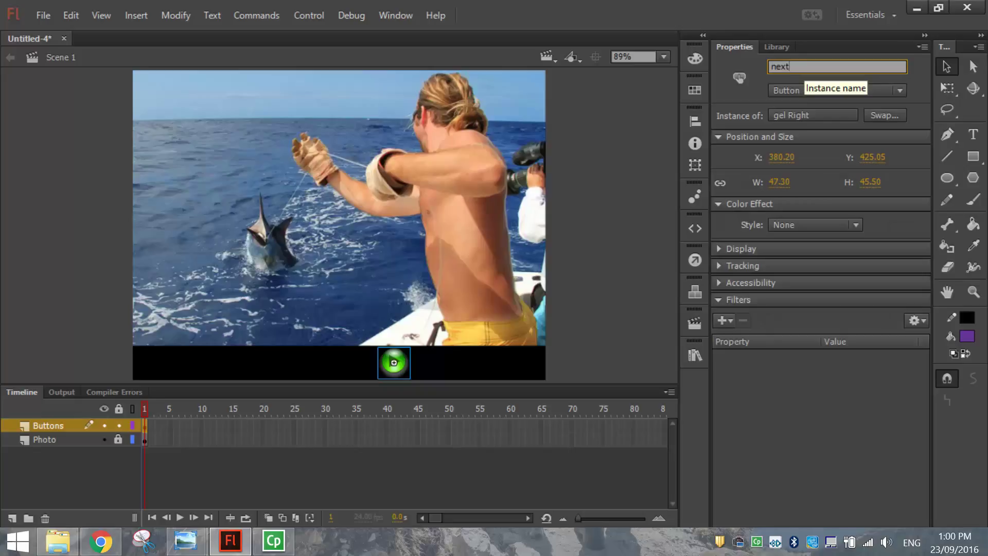
key(Return)
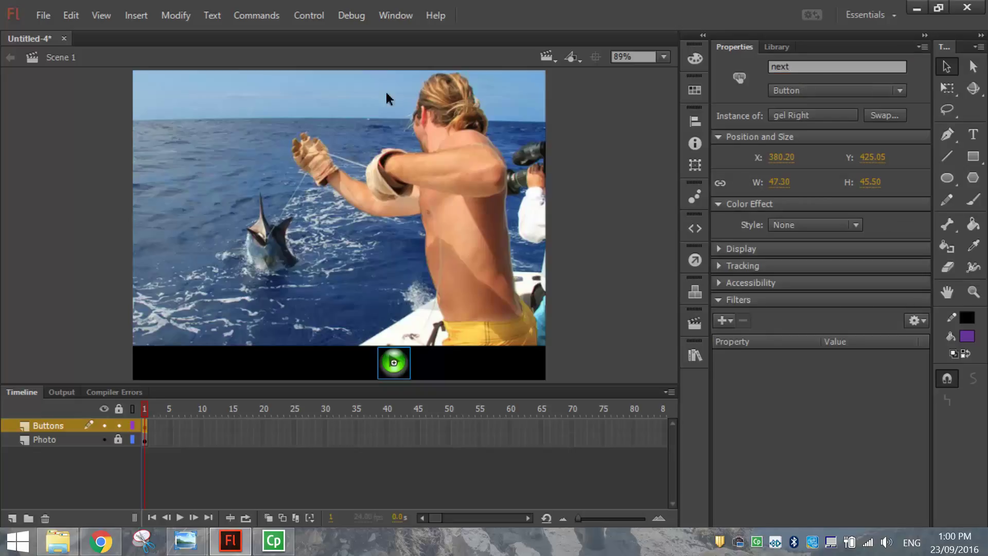
click(71, 15)
click(101, 90)
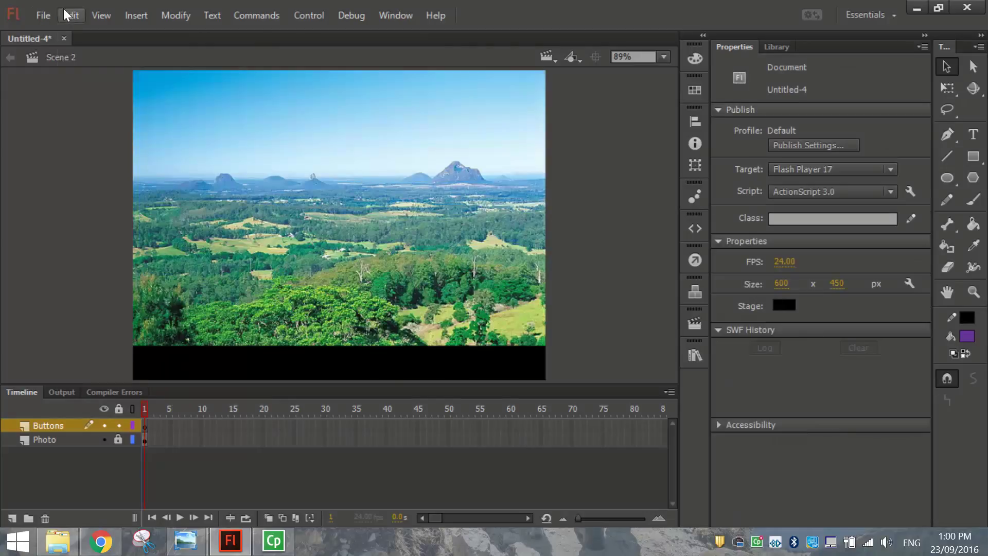
Paste the next button in place on the landscape, beach and parachute scenes
click(71, 15)
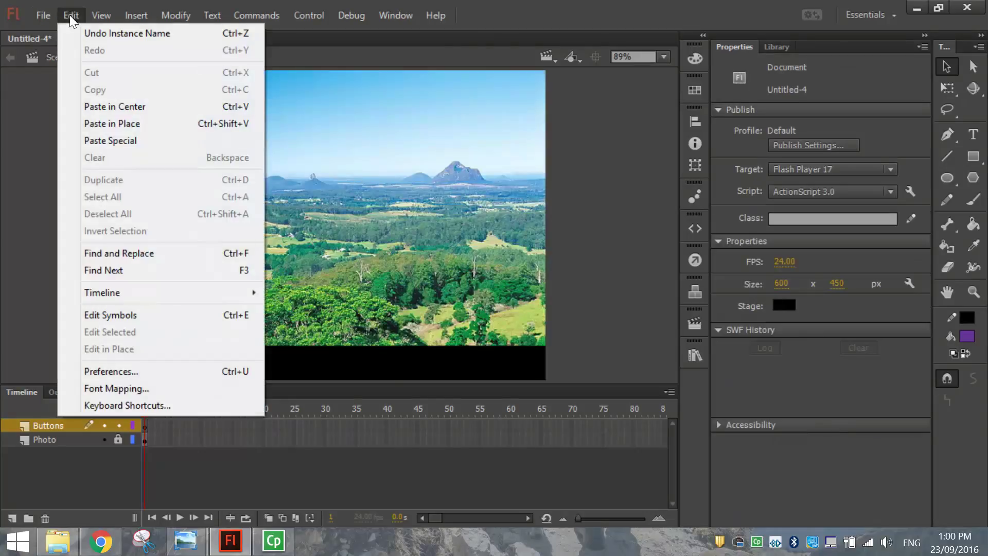
click(130, 122)
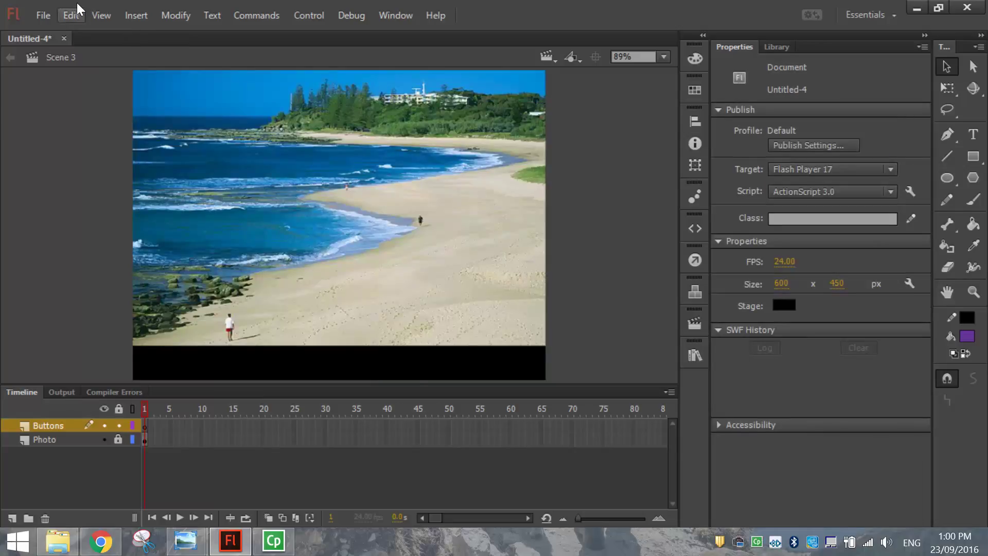
click(72, 15)
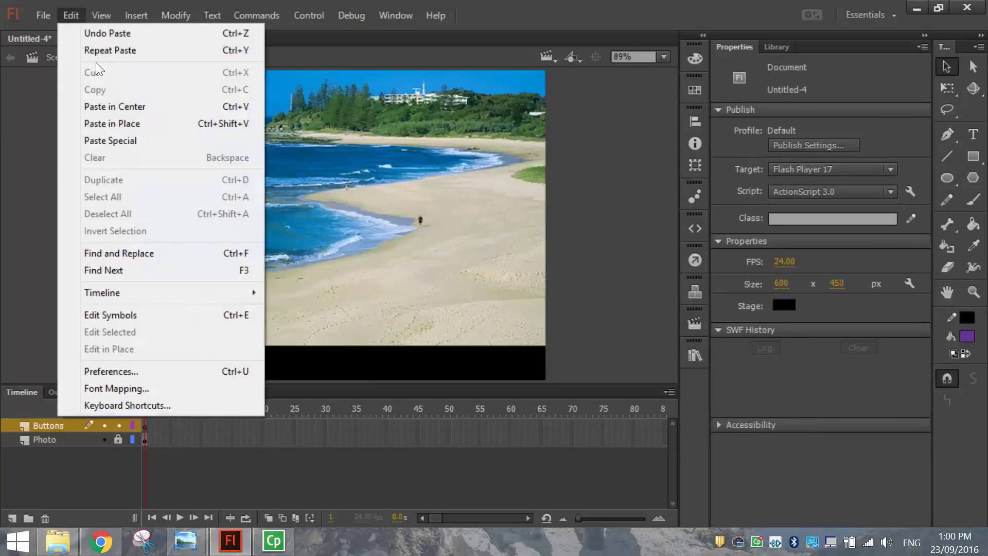
click(130, 124)
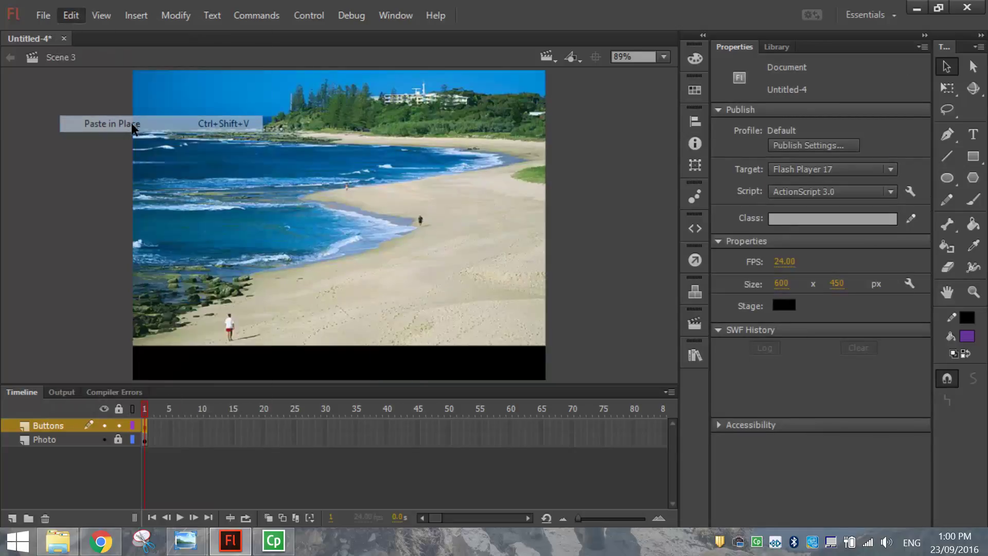
right_click(123, 118)
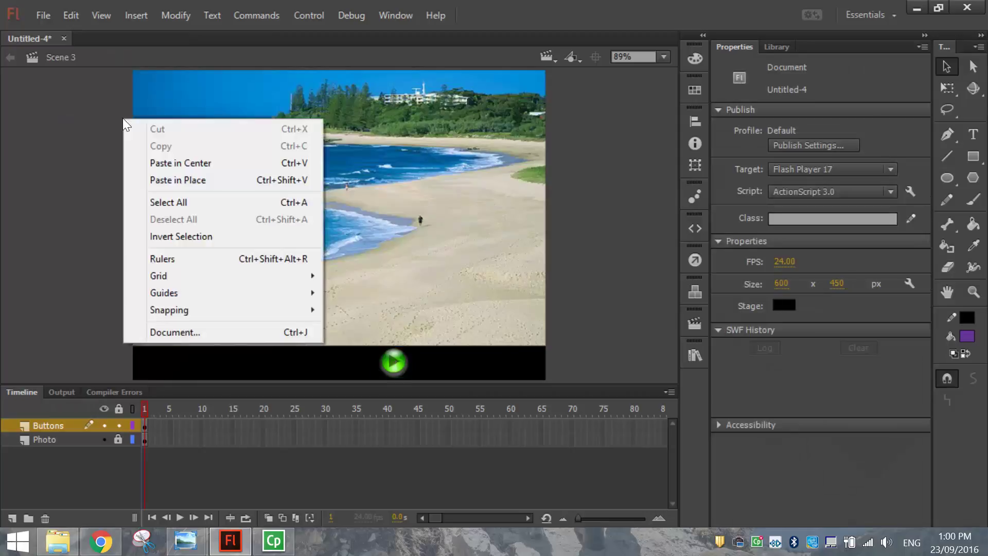
click(628, 245)
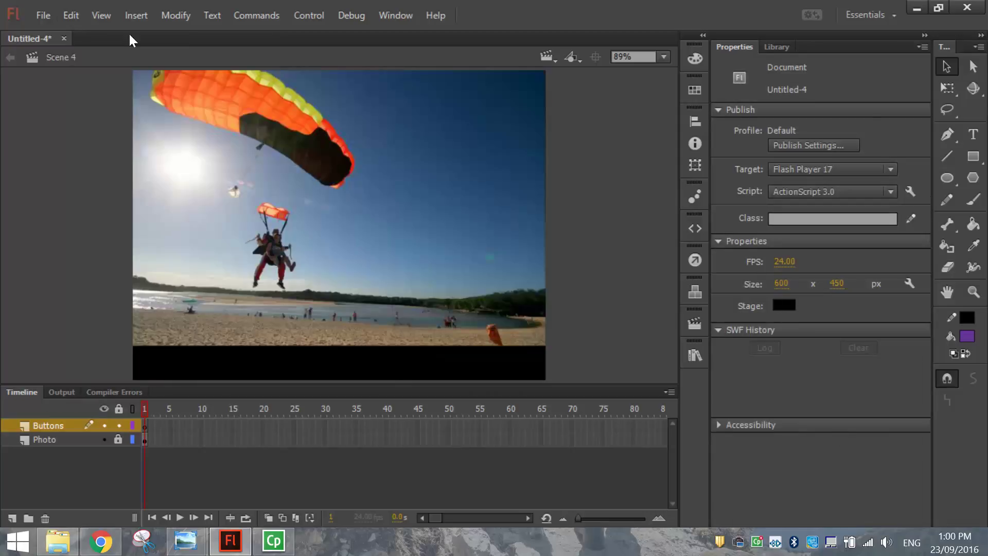
click(71, 15)
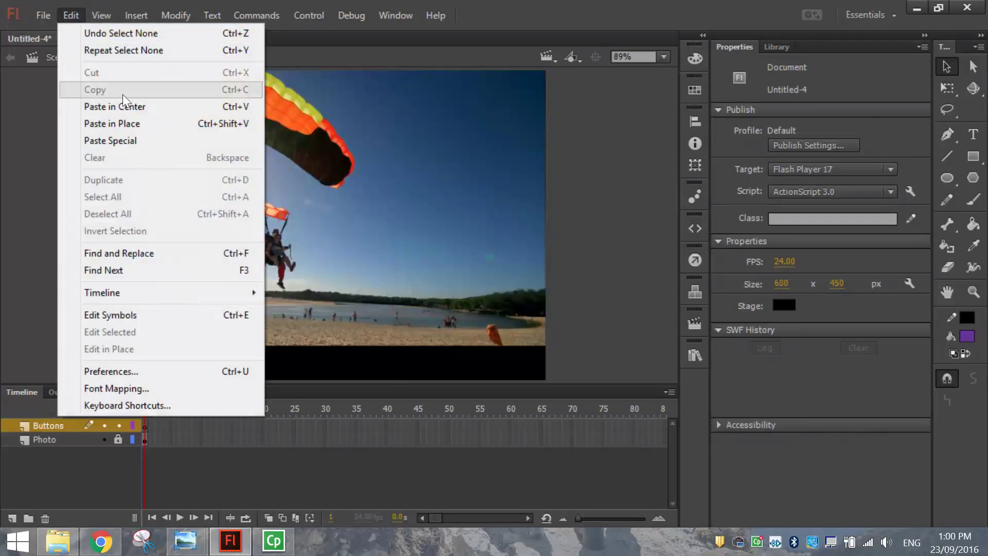
click(132, 123)
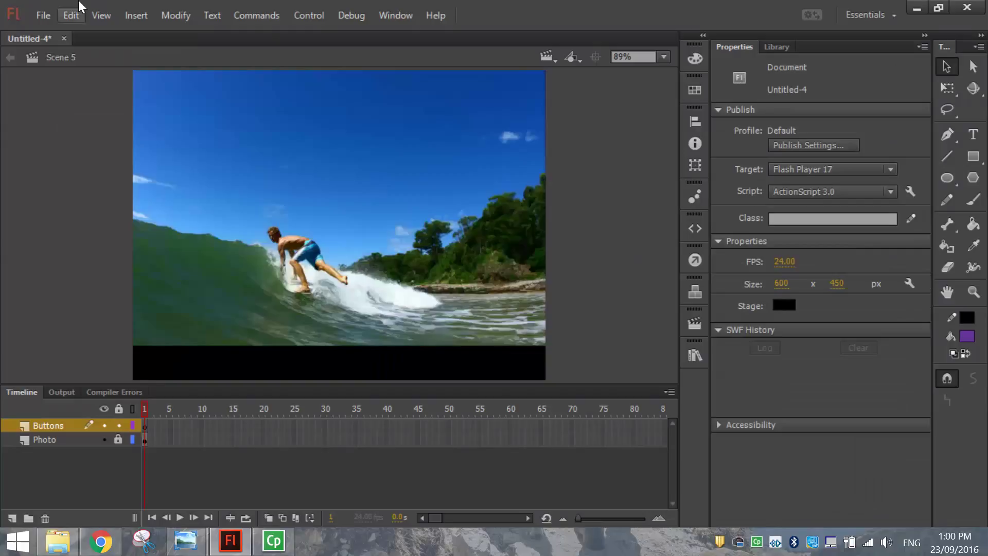
Paste the button on the surfing scene, then delete it so Scene 5 has none
click(71, 15)
click(121, 121)
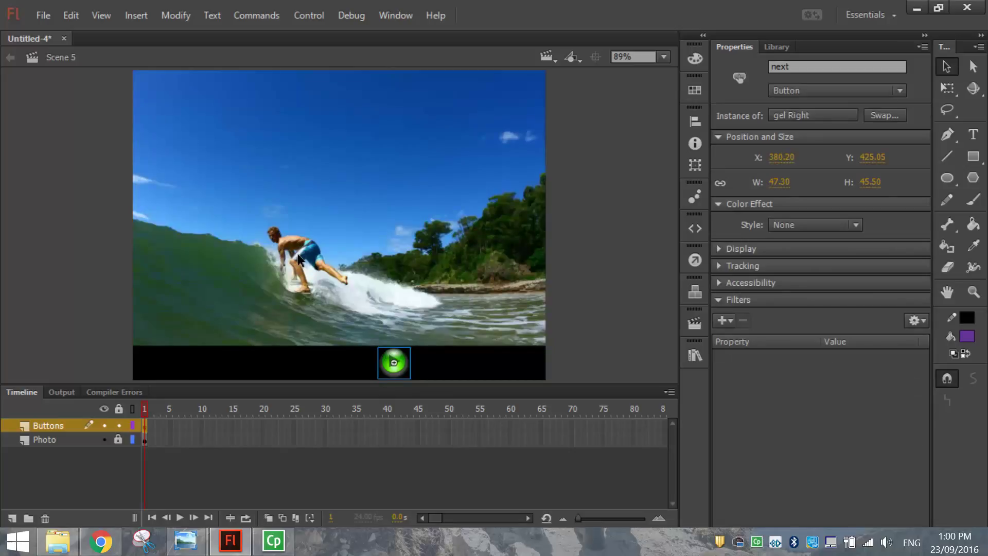
key(Delete)
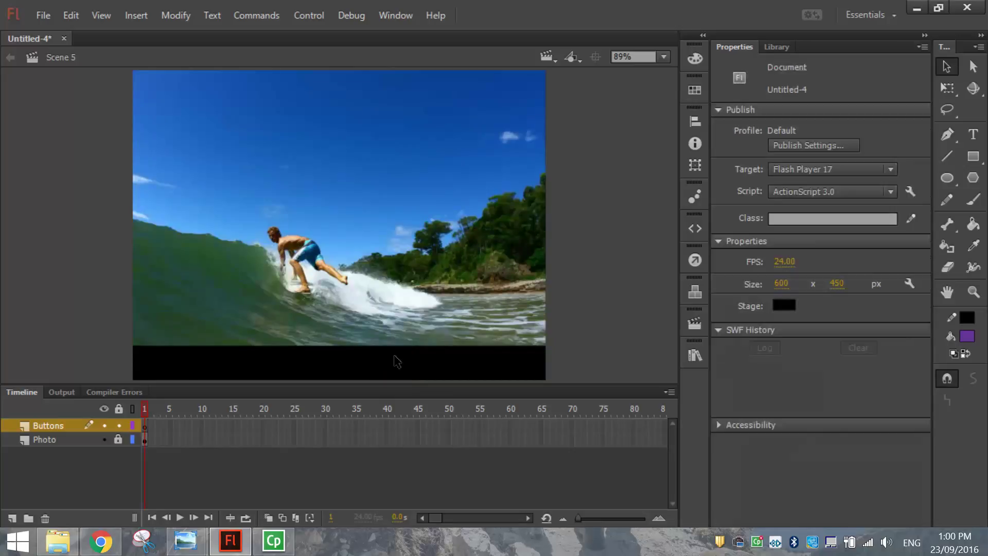
Go to Scene 1 and drag a gel Left button below the photo from the Buttons library
click(548, 55)
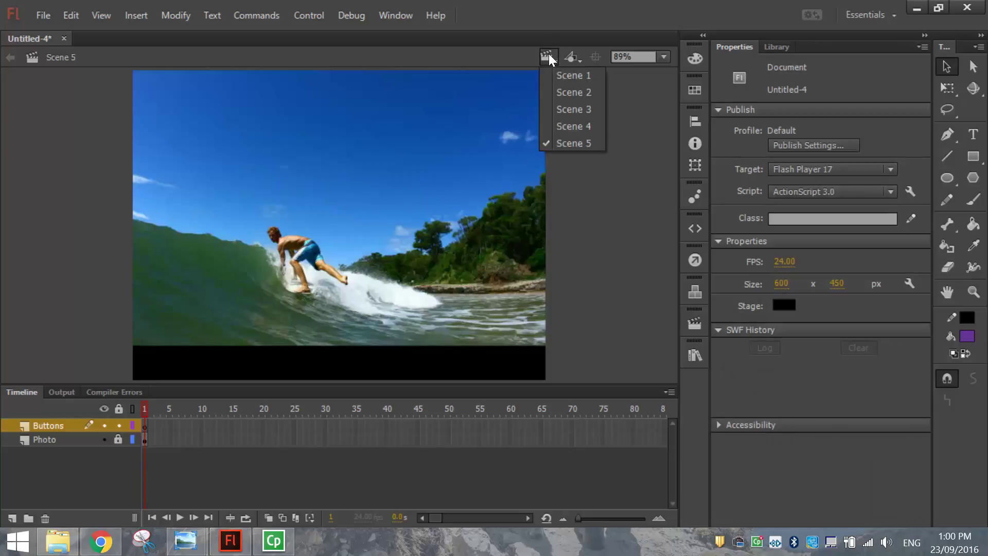
click(580, 75)
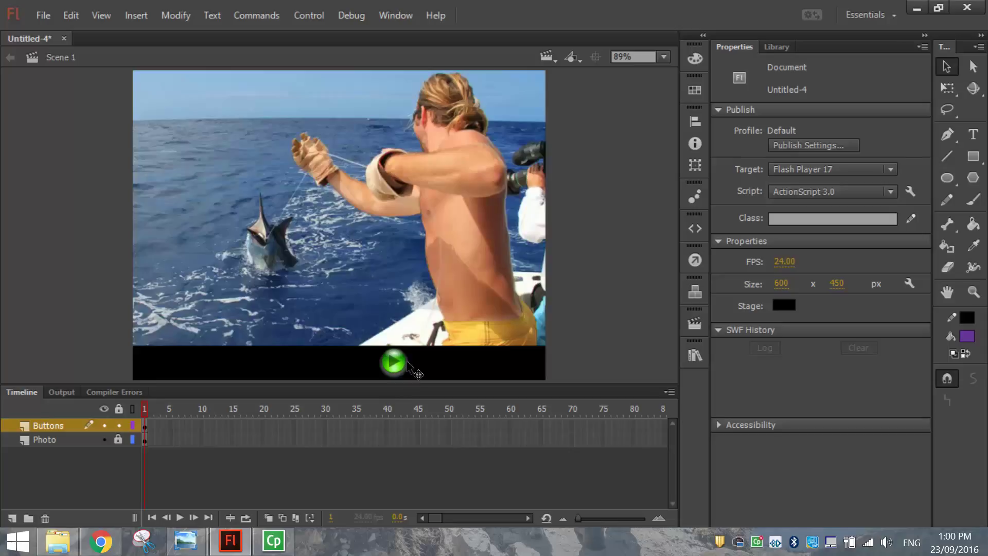
click(695, 356)
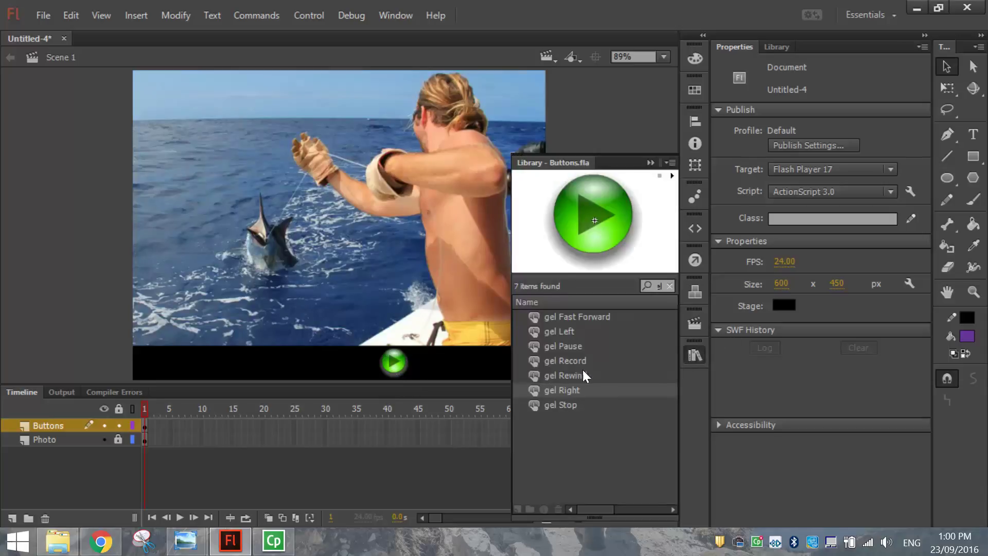
click(574, 326)
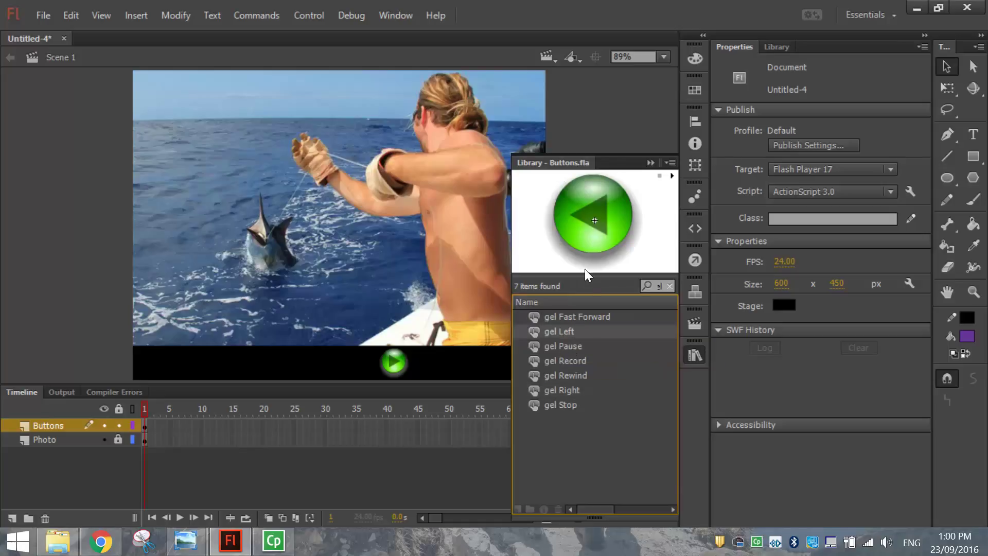
drag(587, 234, 303, 358)
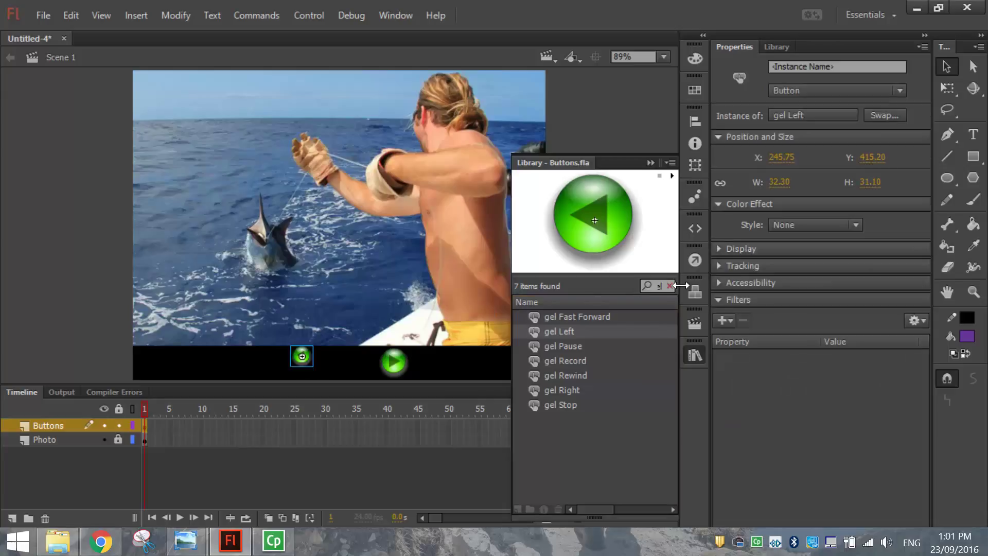
click(695, 356)
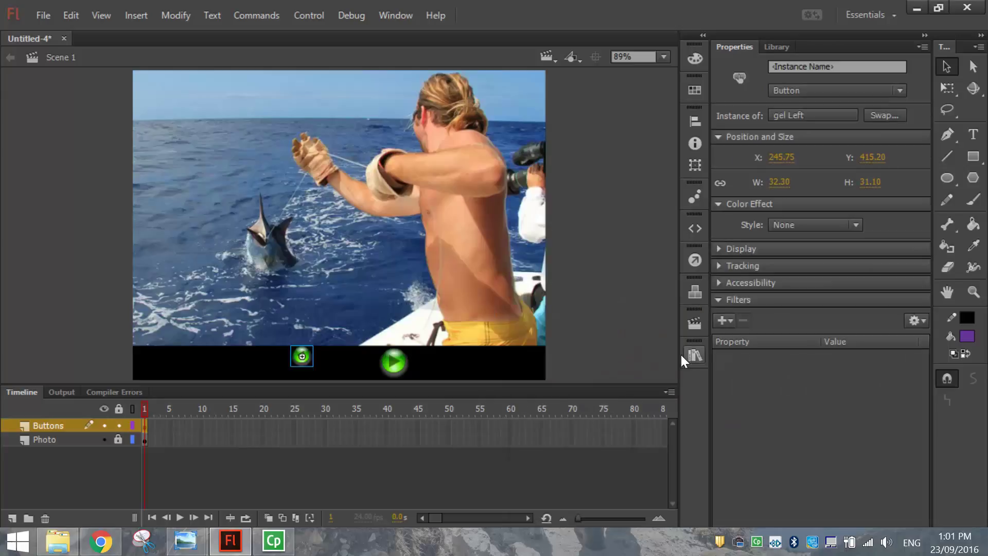
Name the gel Left instance 'back' and shift it slightly right
click(780, 66)
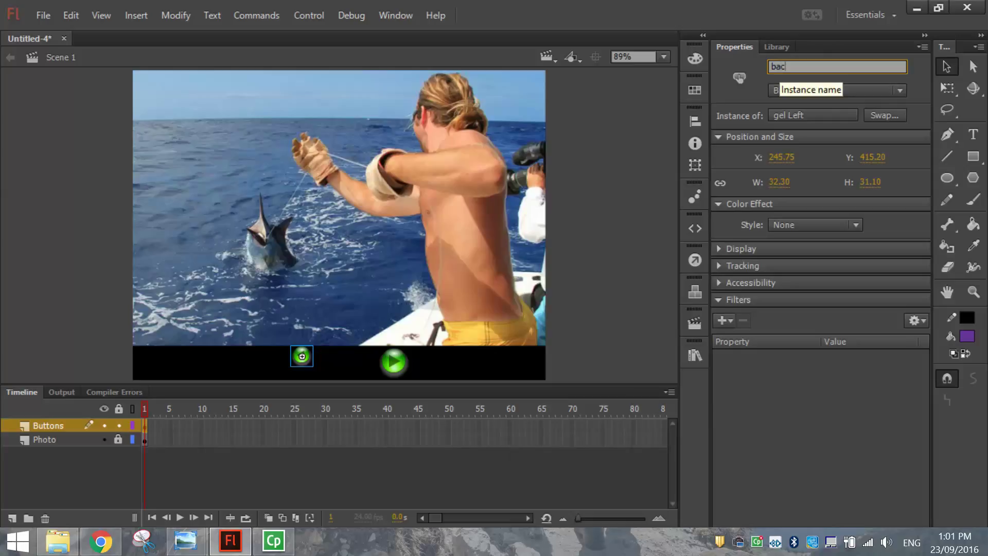
text(back)
key(Return)
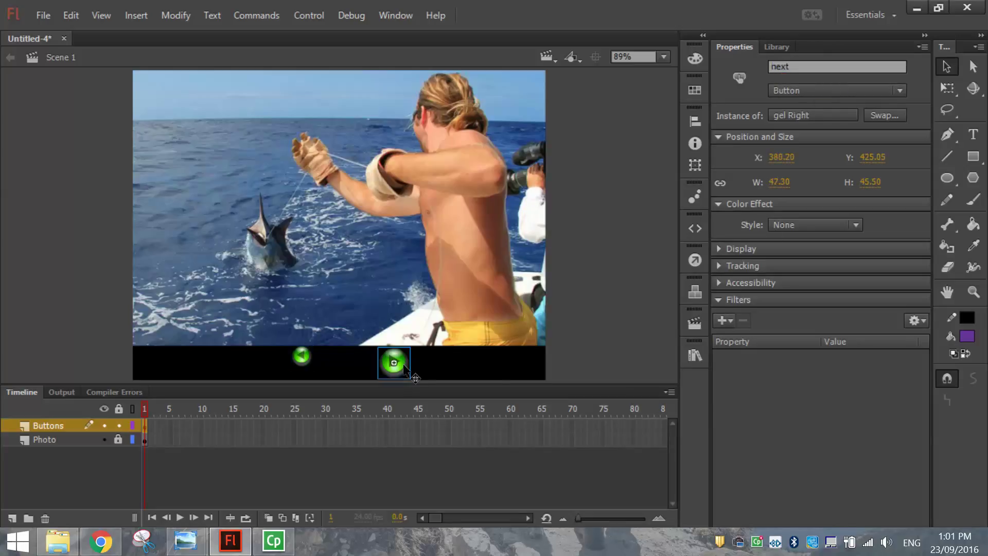
drag(307, 361, 323, 363)
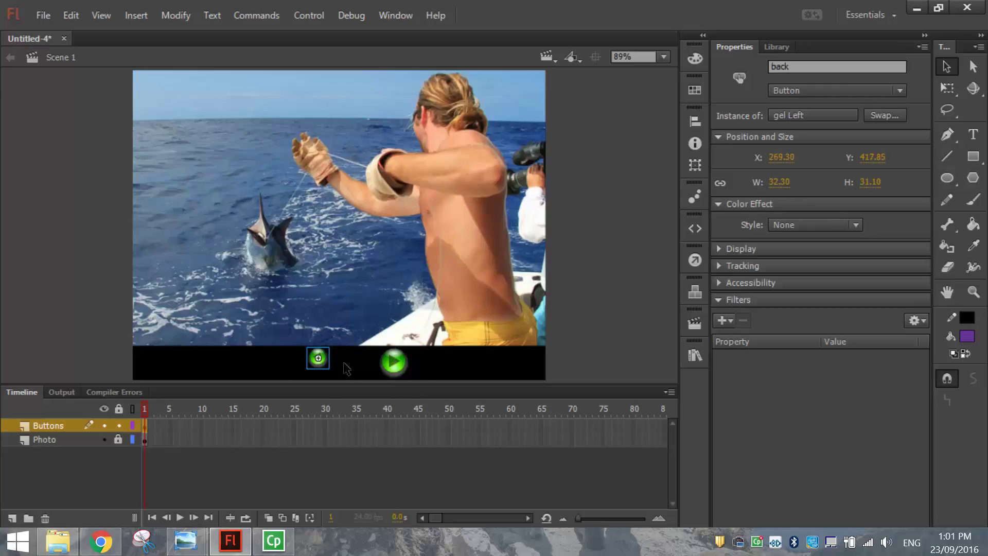
Check the next button's size, then set the back button to W 47.30 and H 45.5
click(400, 363)
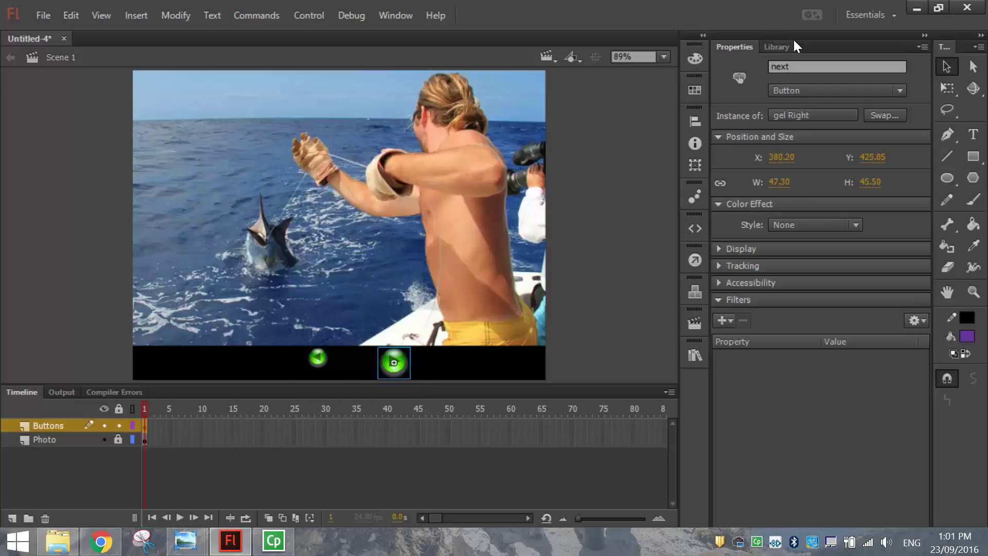
click(778, 46)
click(740, 47)
click(310, 363)
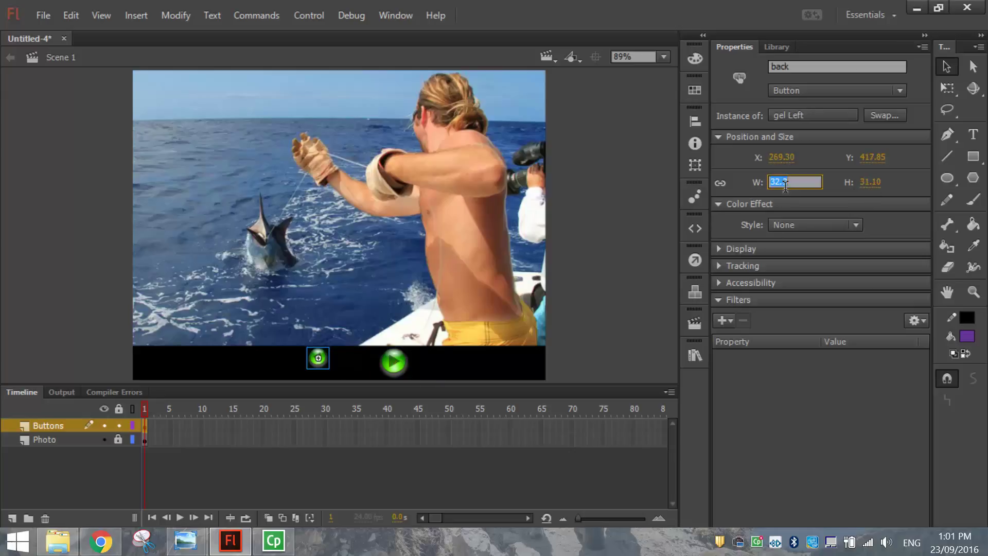
text(47.30)
key(Tab)
text(45.5)
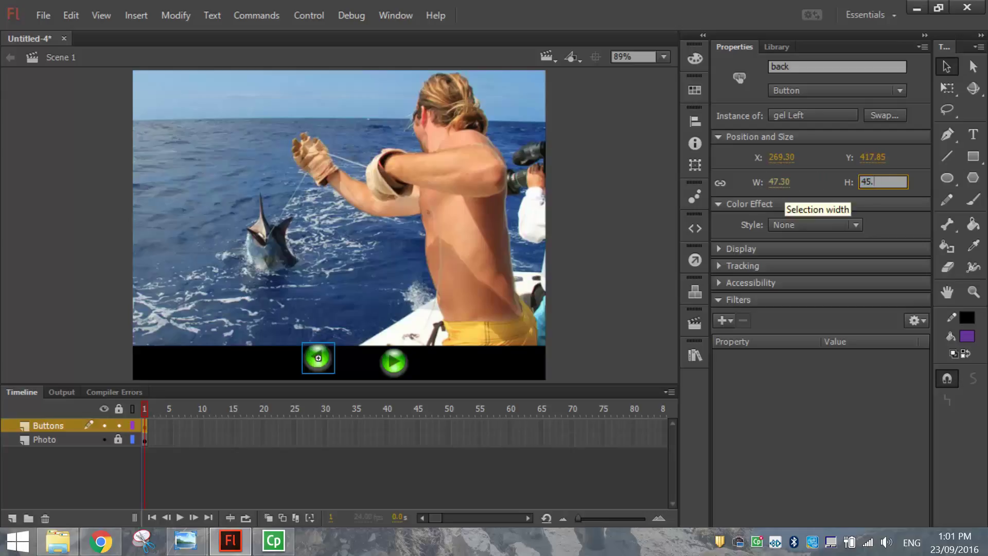
key(Return)
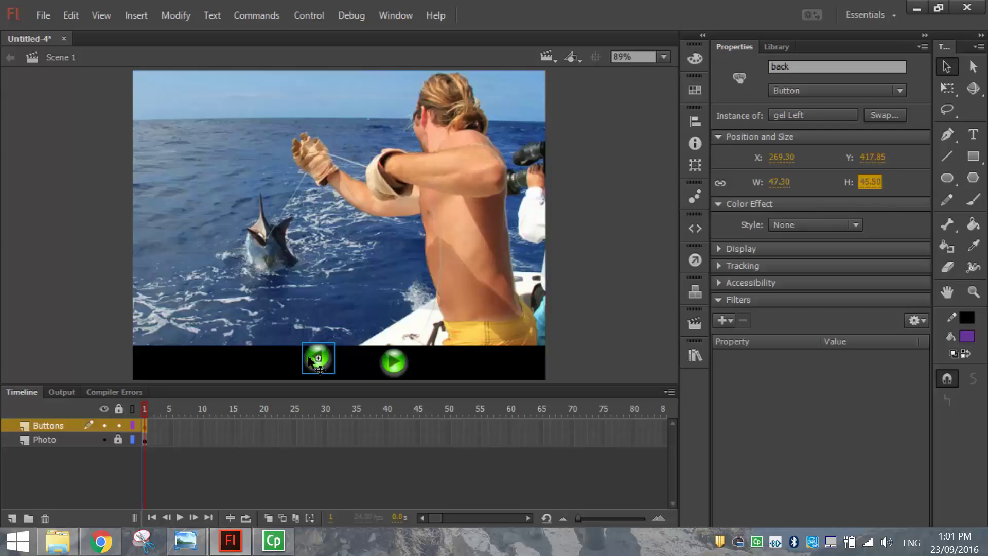
Align the back button level with the next button and clear the selection
drag(322, 367, 307, 374)
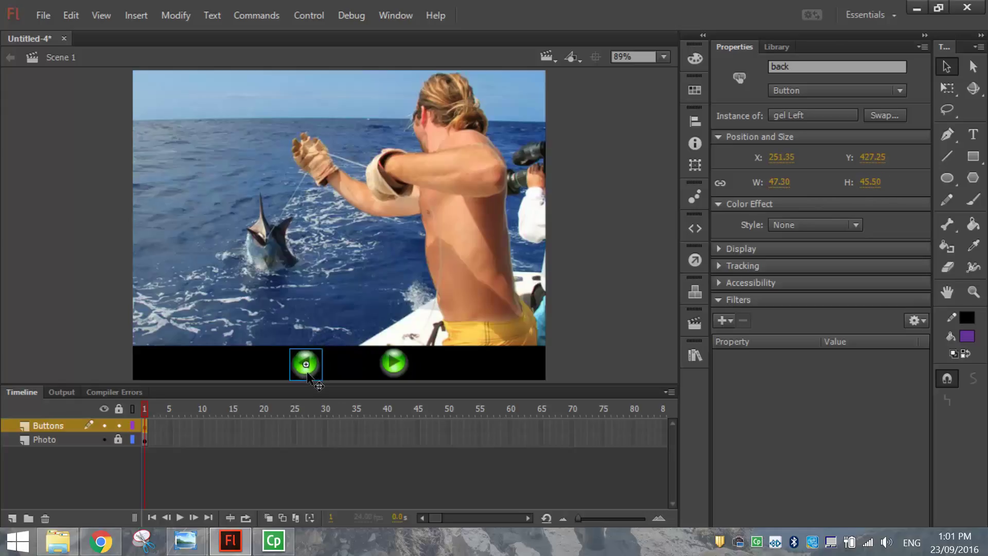
click(382, 372)
click(305, 372)
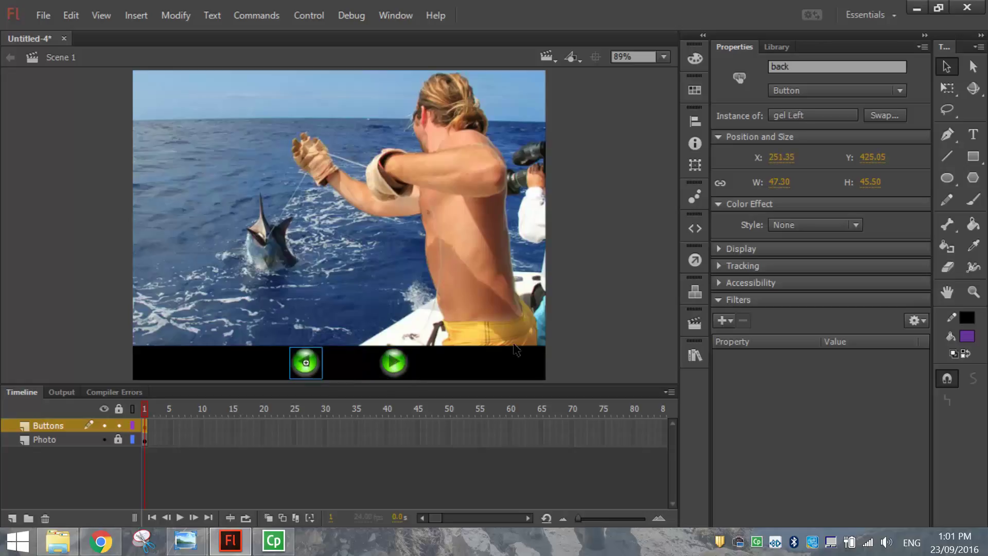
click(646, 323)
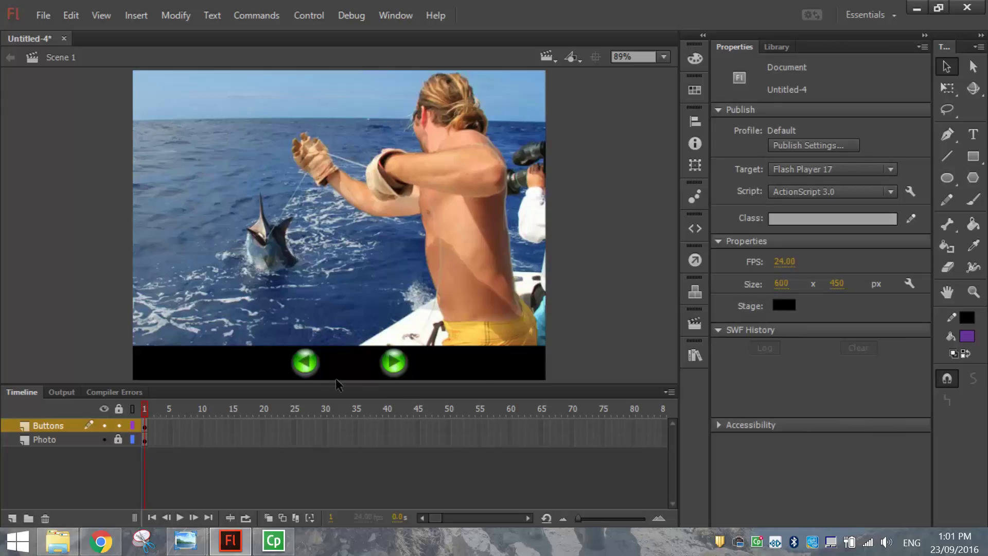
Copy Scene 1's back button and paste it in place into Scenes 2 and 3
click(295, 366)
click(71, 15)
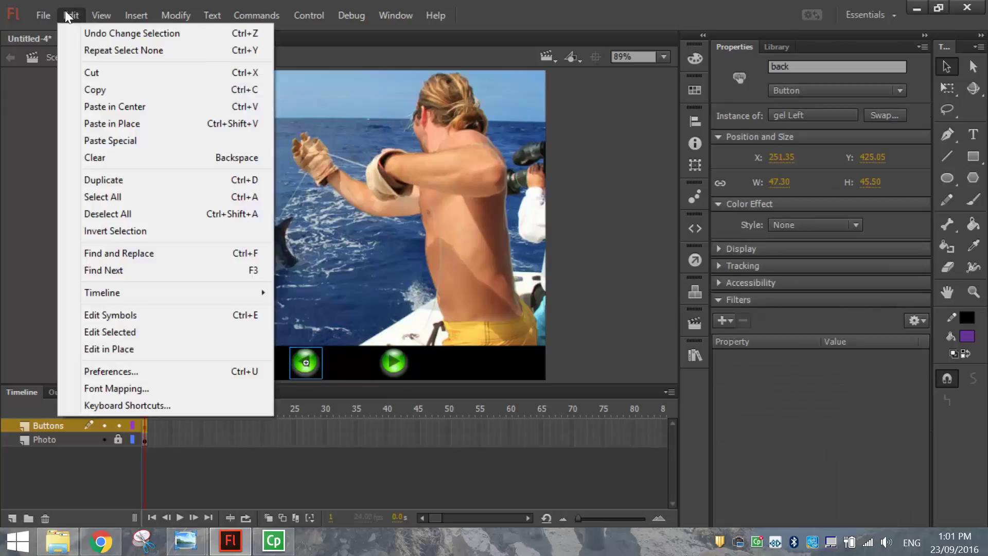
click(86, 92)
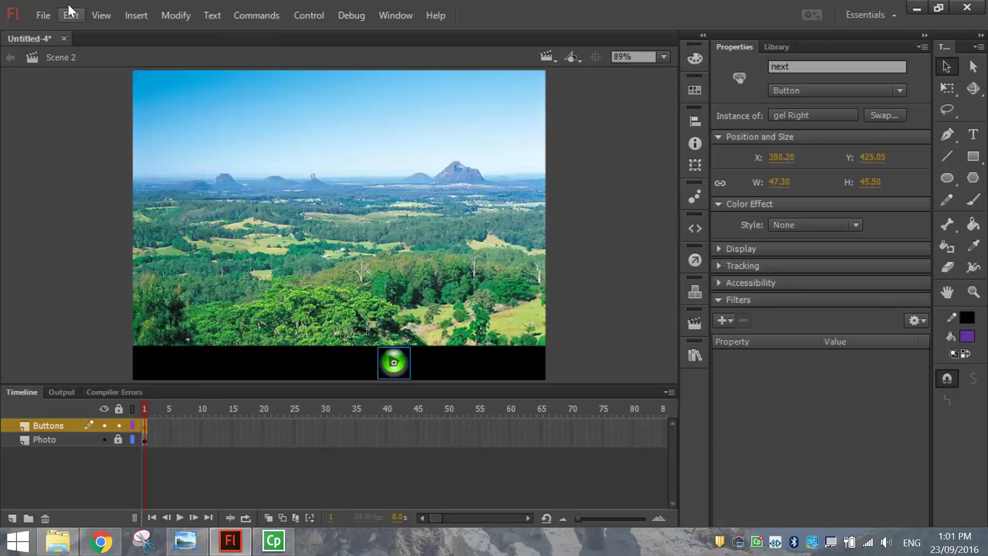
click(71, 15)
click(99, 126)
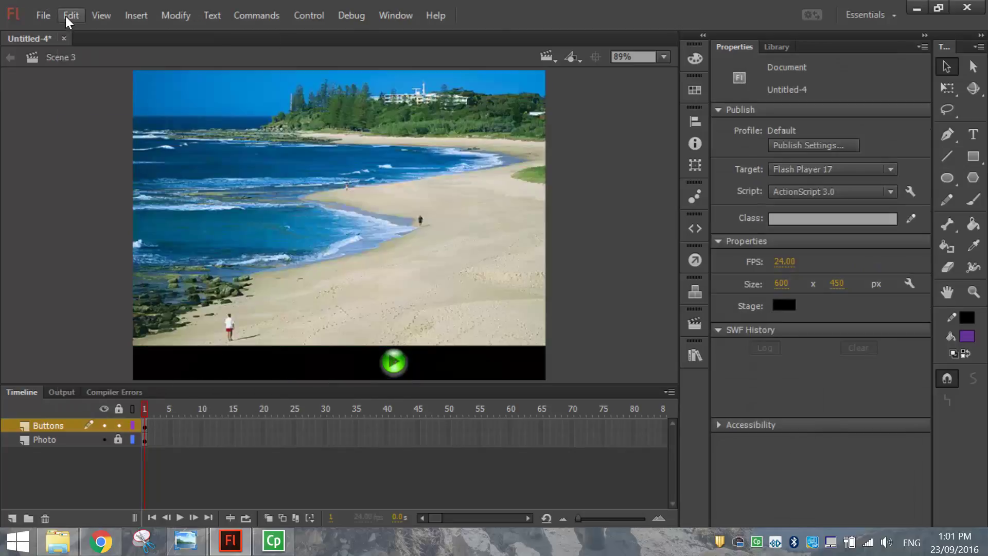
click(71, 16)
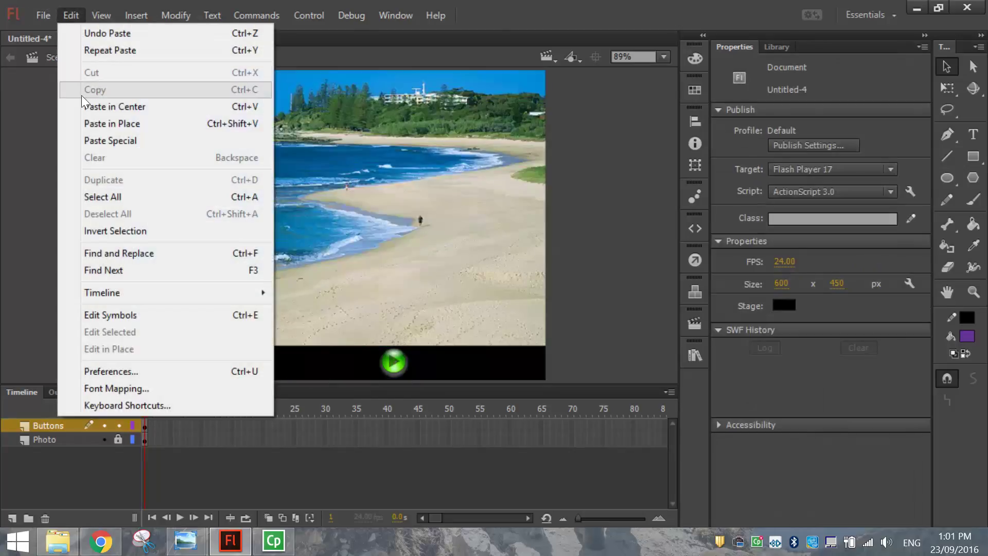
click(91, 122)
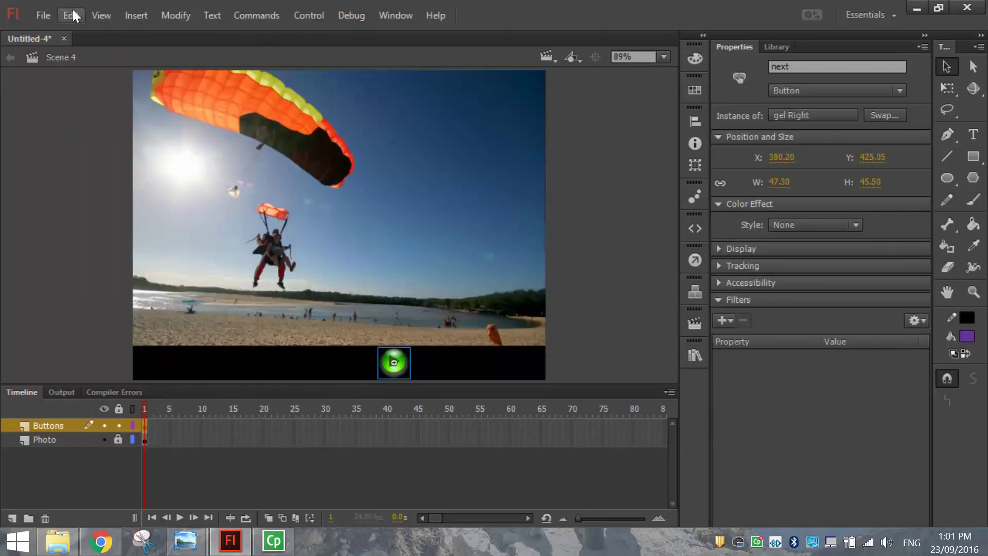
Paste the back button in place into Scenes 4 and 5, then delete it from Scene 1
click(71, 15)
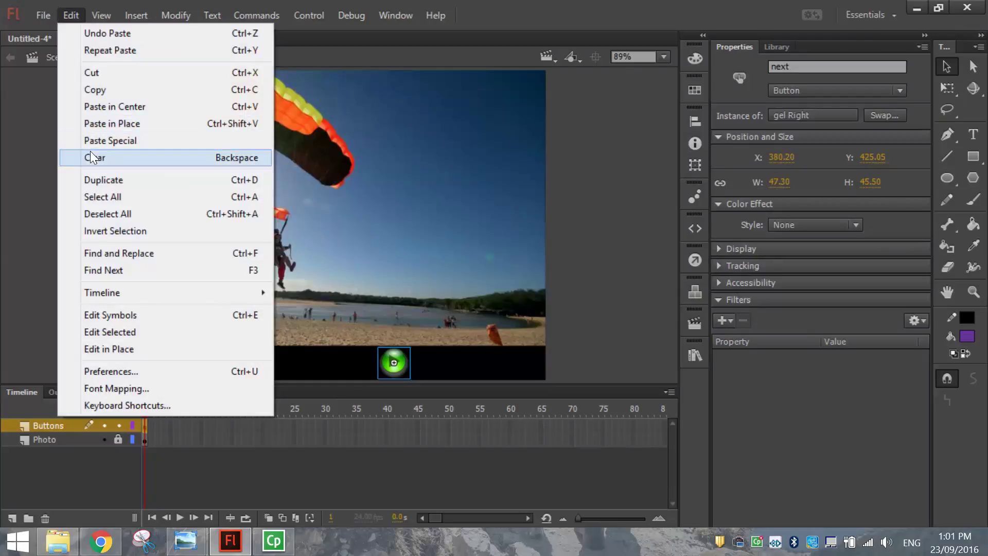
click(92, 123)
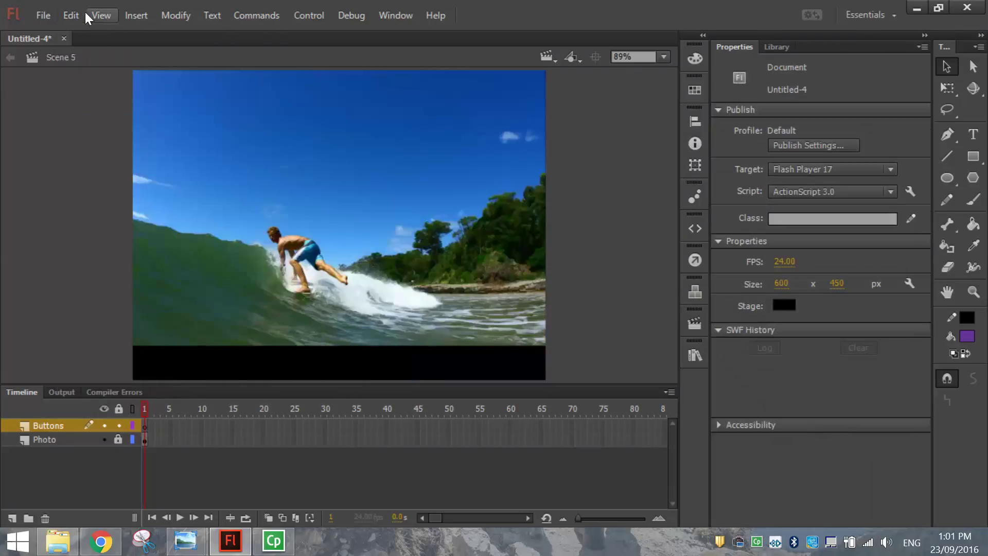
click(71, 16)
click(93, 125)
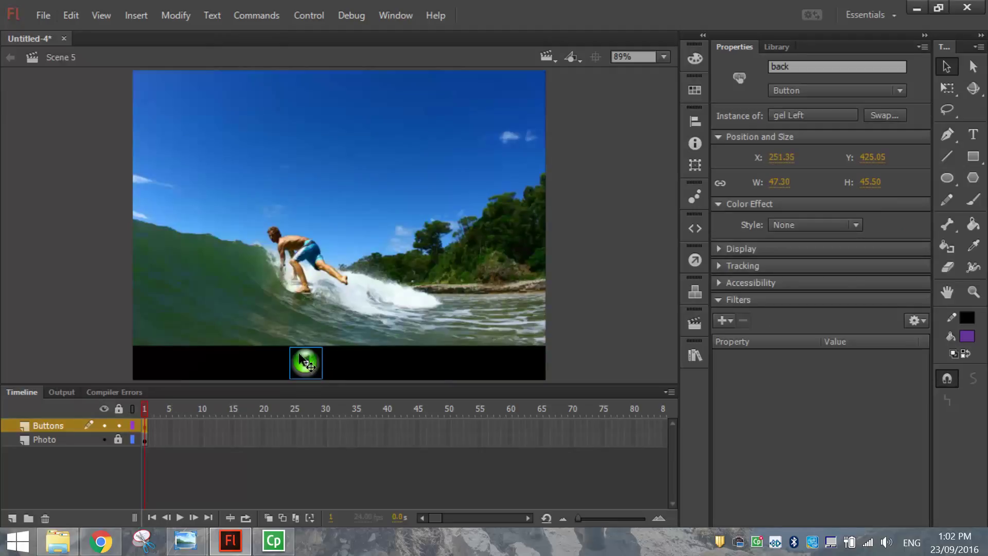
key(shift+Page_Up)
key(shift+Page_Up)
key(shift+Page_Up)
key(shift+Page_Up)
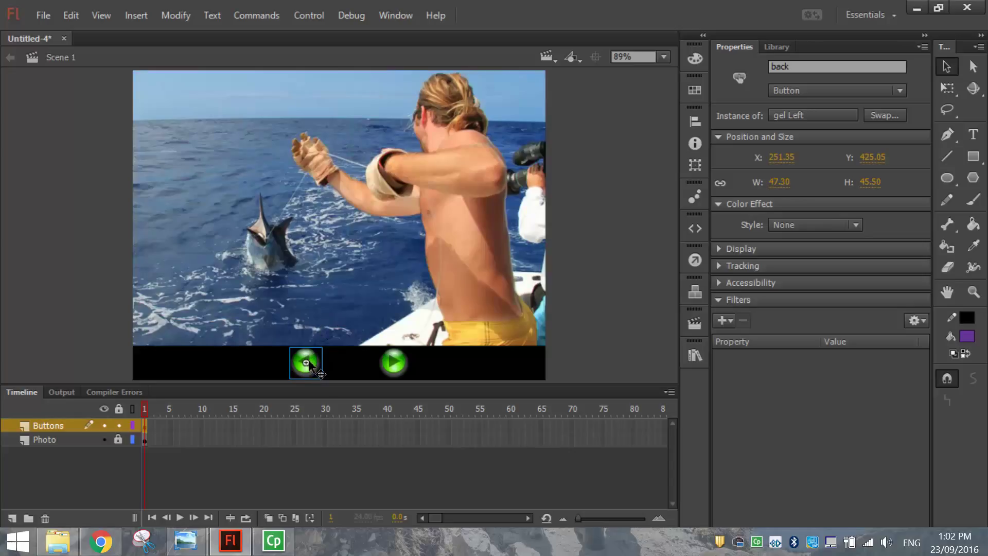
key(Delete)
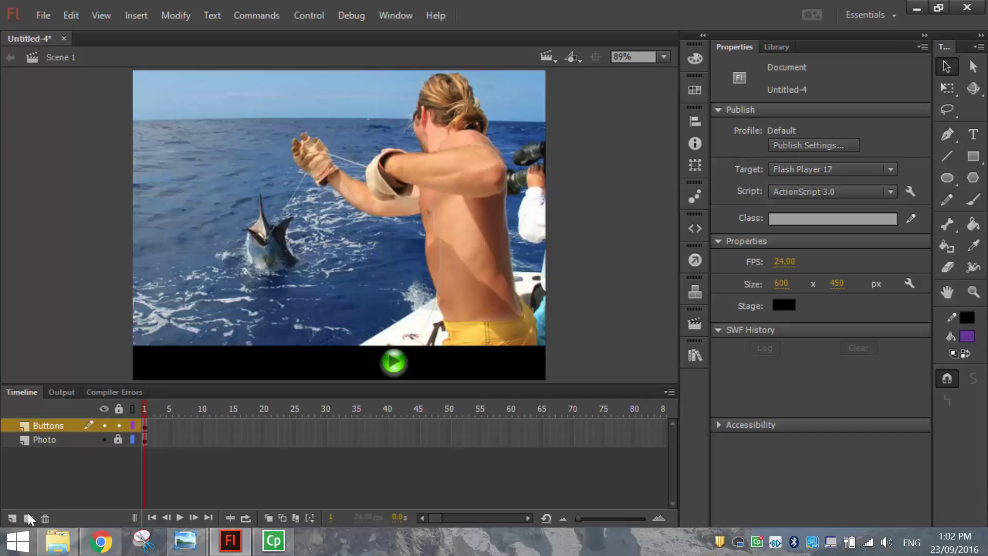
Add an Actions layer above Buttons in Scene 1 and enter stop(); on its first frame
click(12, 518)
double_click(51, 420)
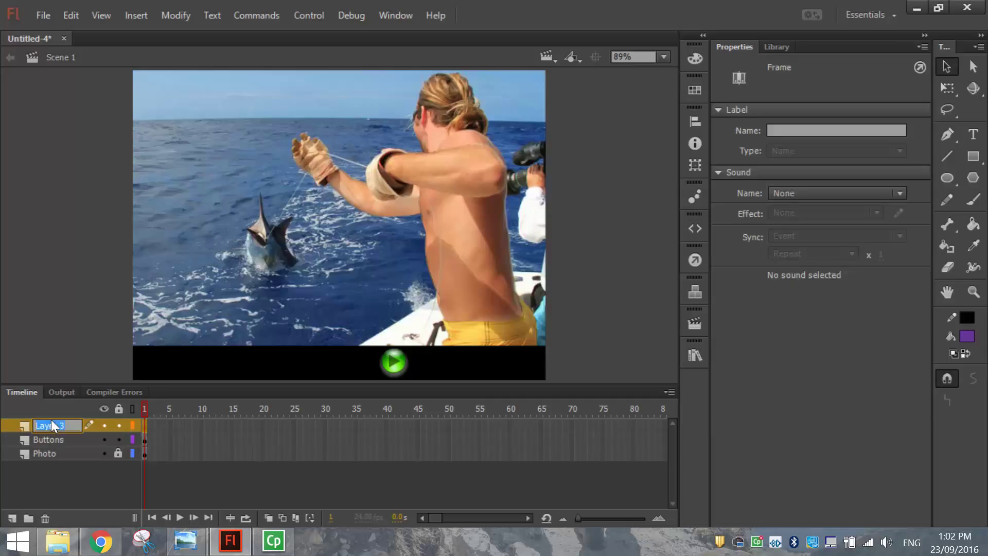
text(Actions)
click(367, 16)
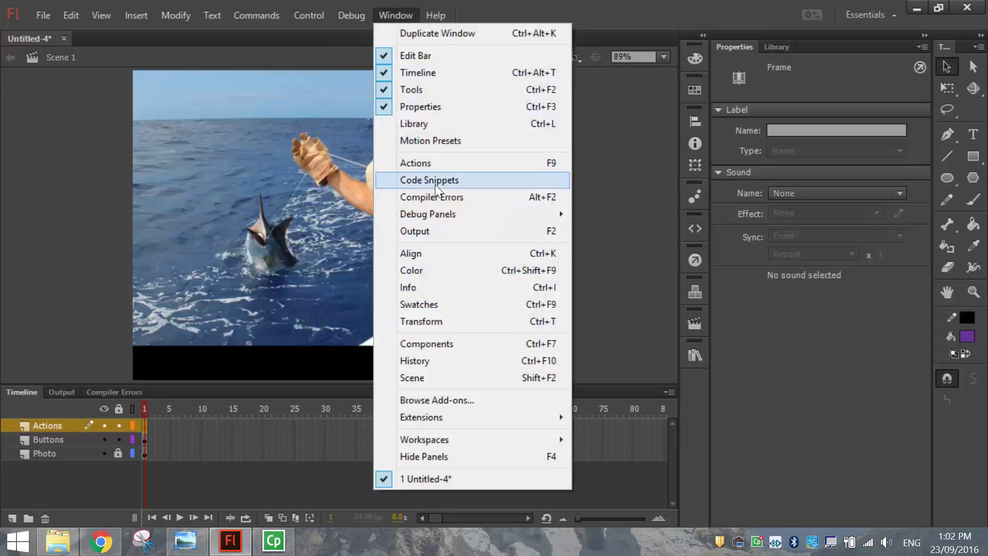
click(443, 163)
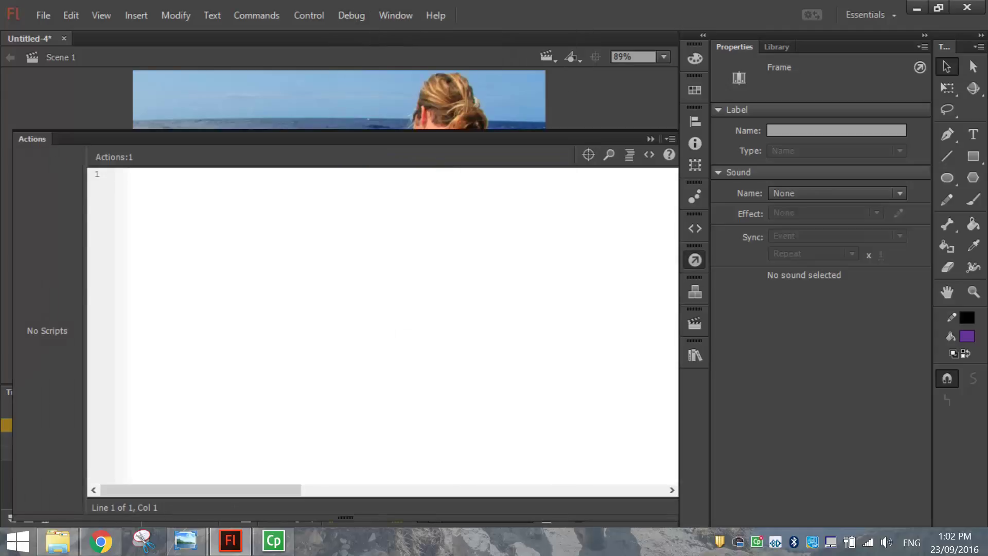
text(stop();)
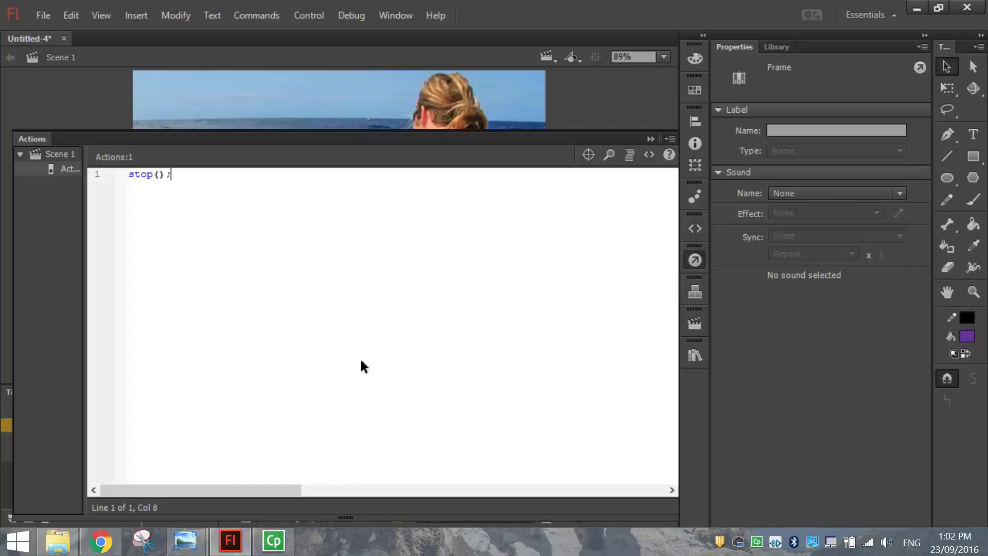
Attach the Timeline Navigation snippet 'Click to Go to Next Scene and Play' to Scene 1's next button
click(702, 254)
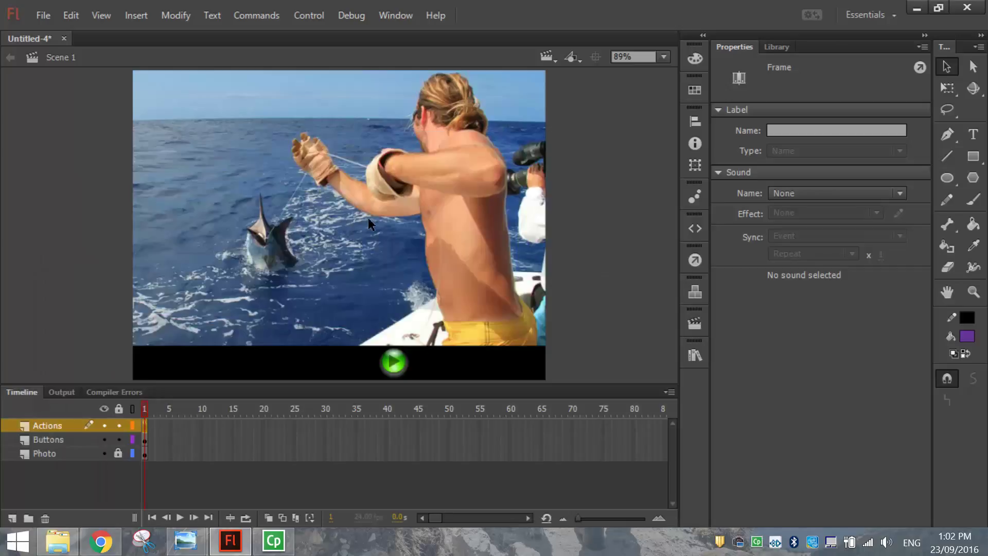
click(394, 365)
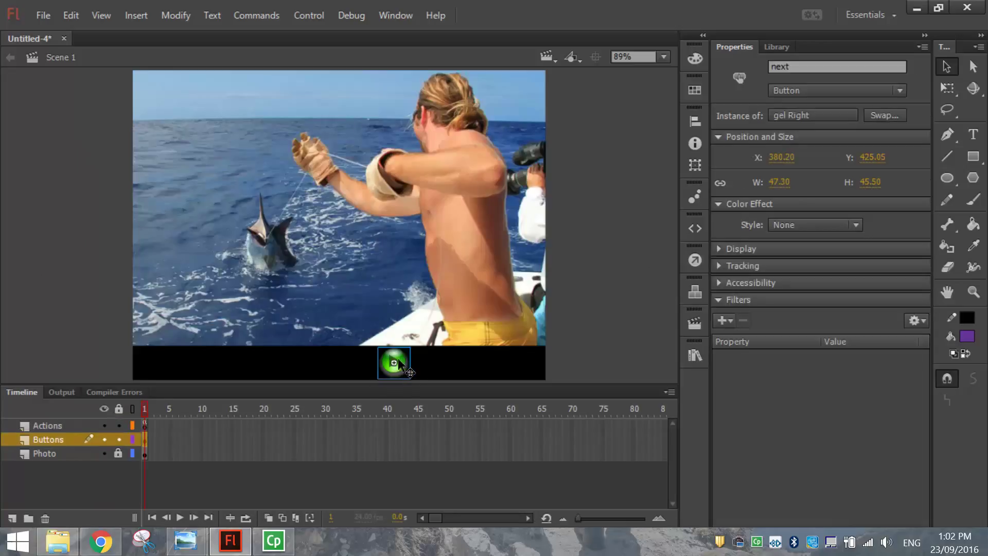
click(392, 15)
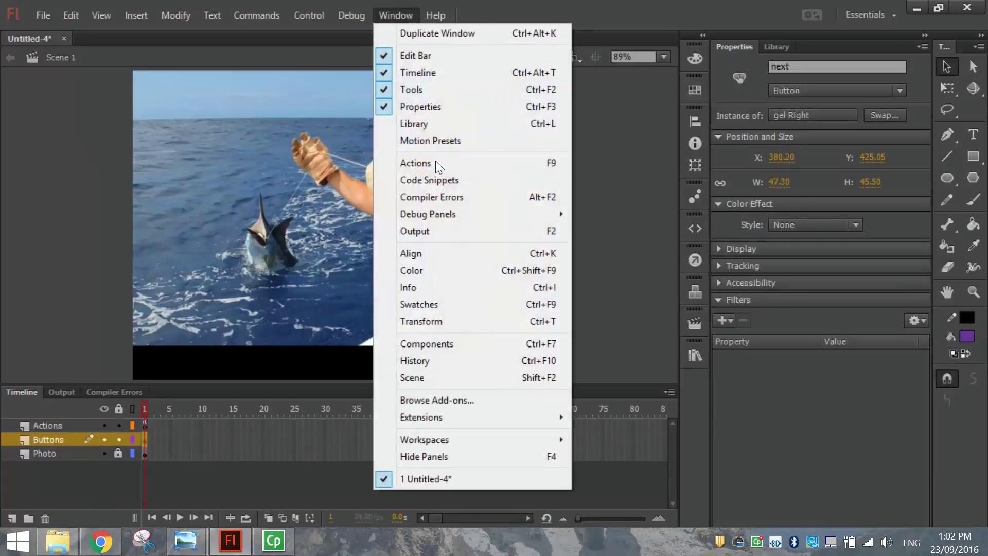
click(435, 180)
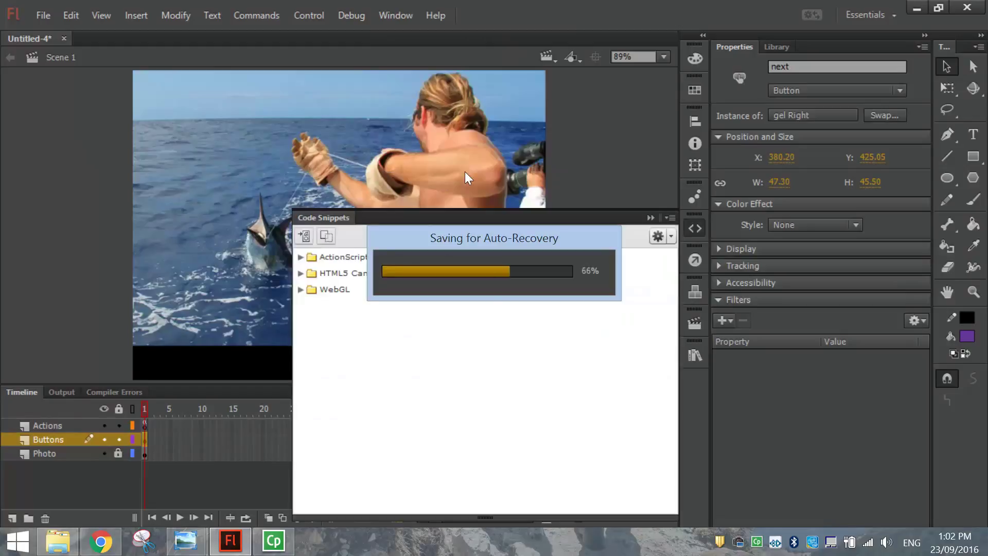
click(297, 254)
click(313, 289)
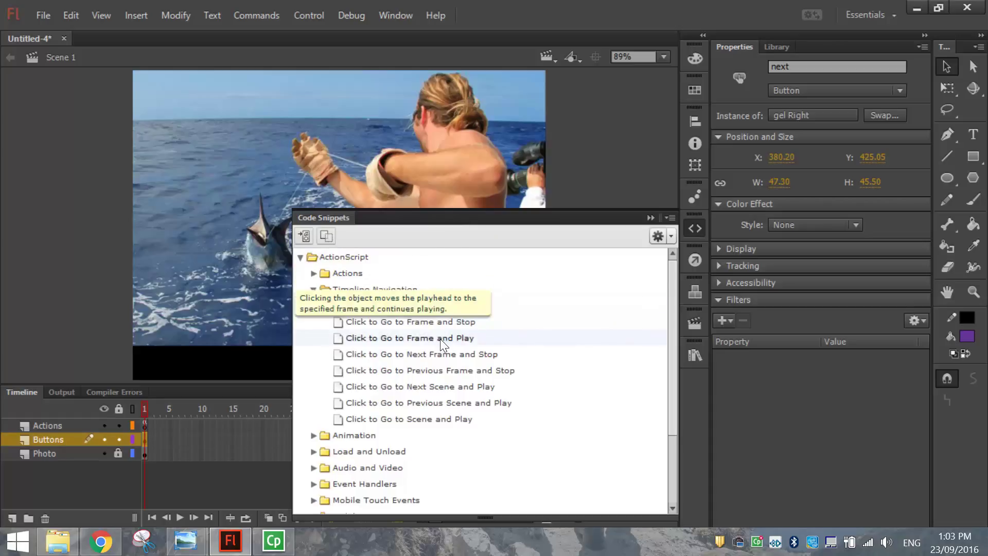
double_click(427, 389)
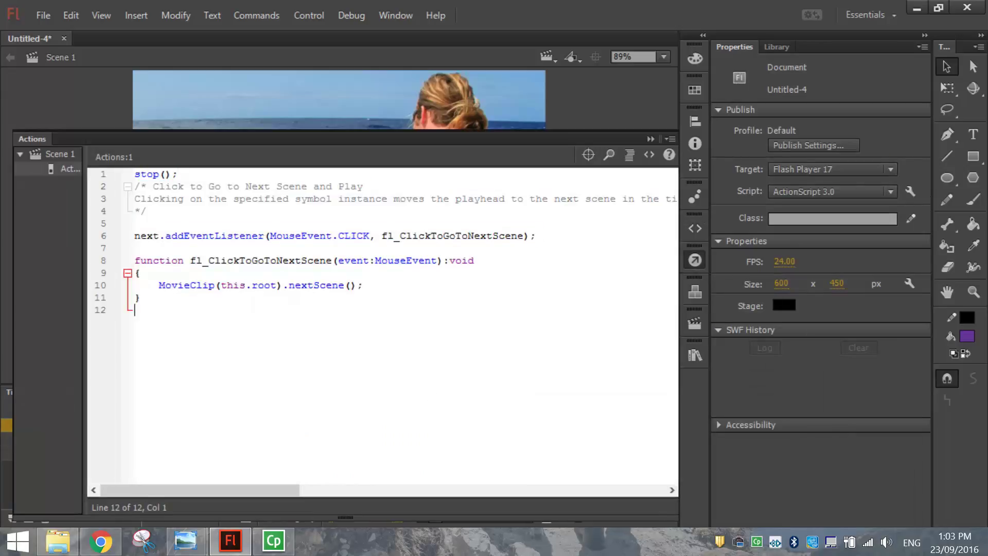
Highlight the inserted snippet and each part of line 6's next.addEventListener(MouseEvent.CLICK, …) listener
drag(135, 310, 135, 235)
click(169, 277)
drag(135, 235, 140, 247)
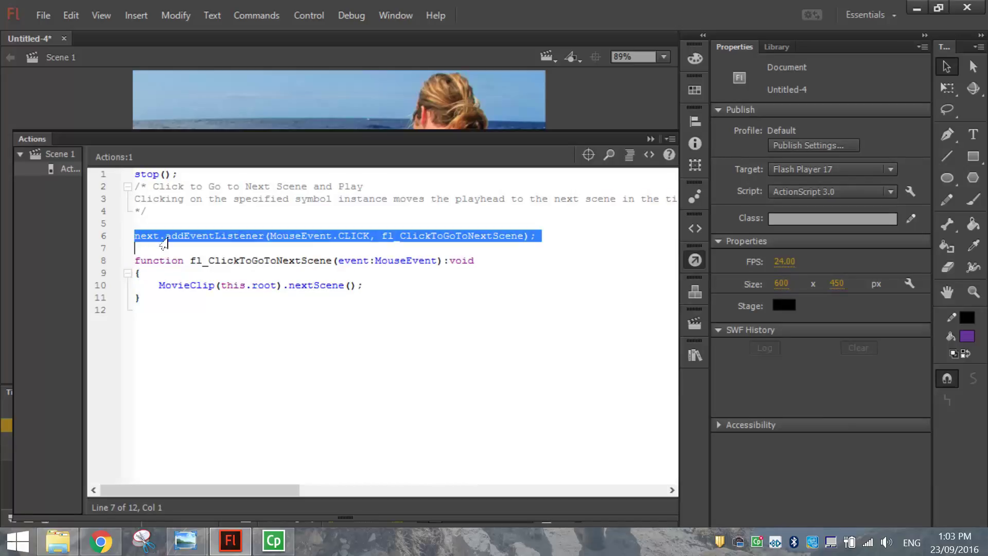
click(165, 236)
key(shift+Home)
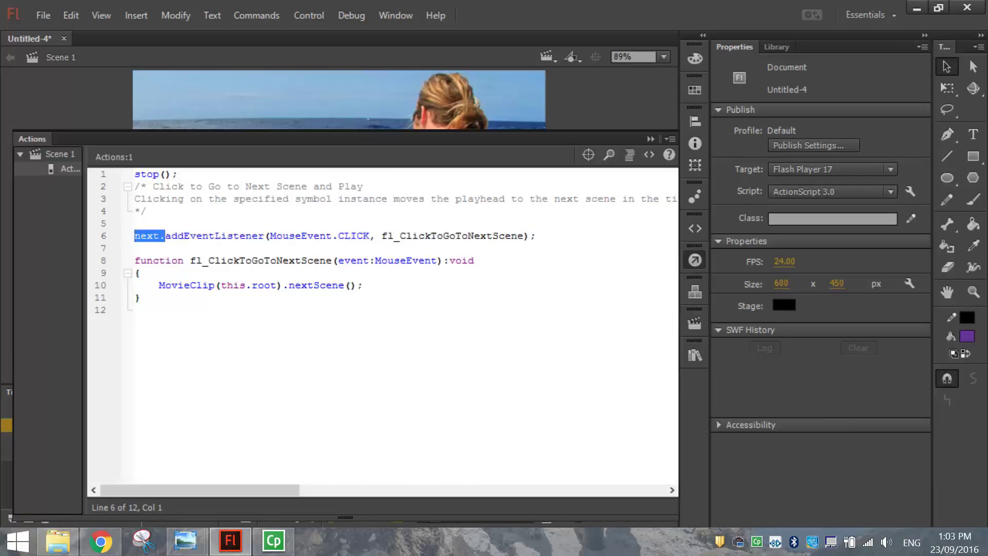
click(170, 236)
drag(159, 236, 264, 236)
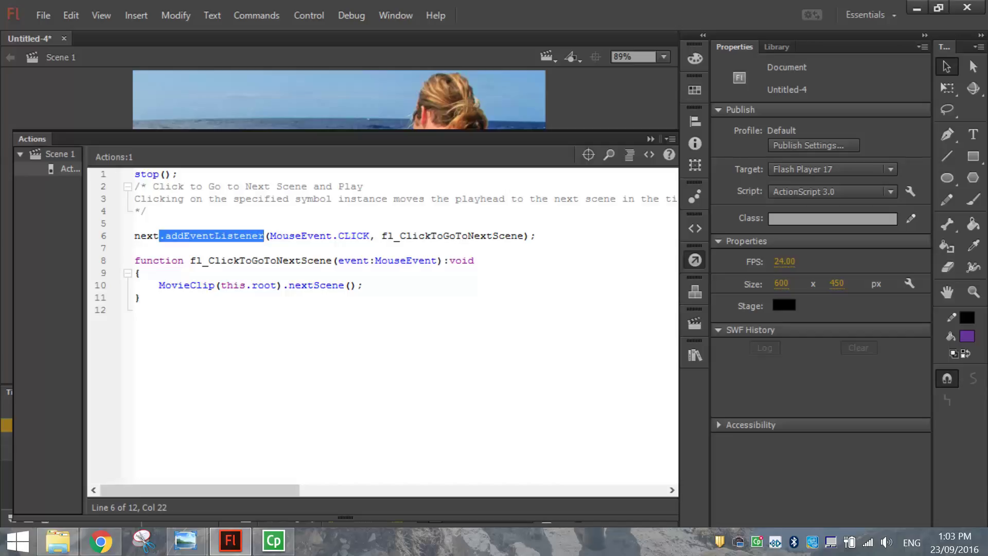
double_click(302, 235)
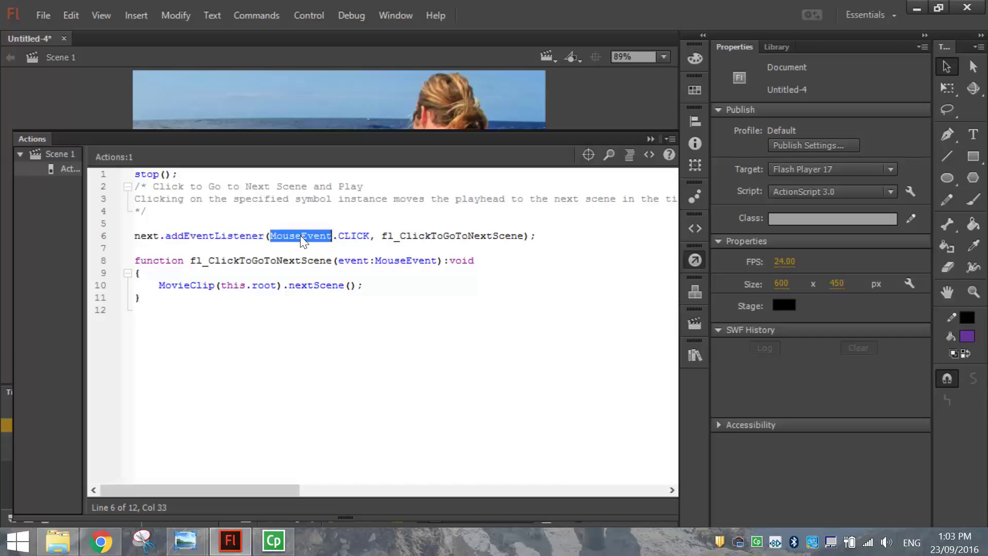
double_click(363, 237)
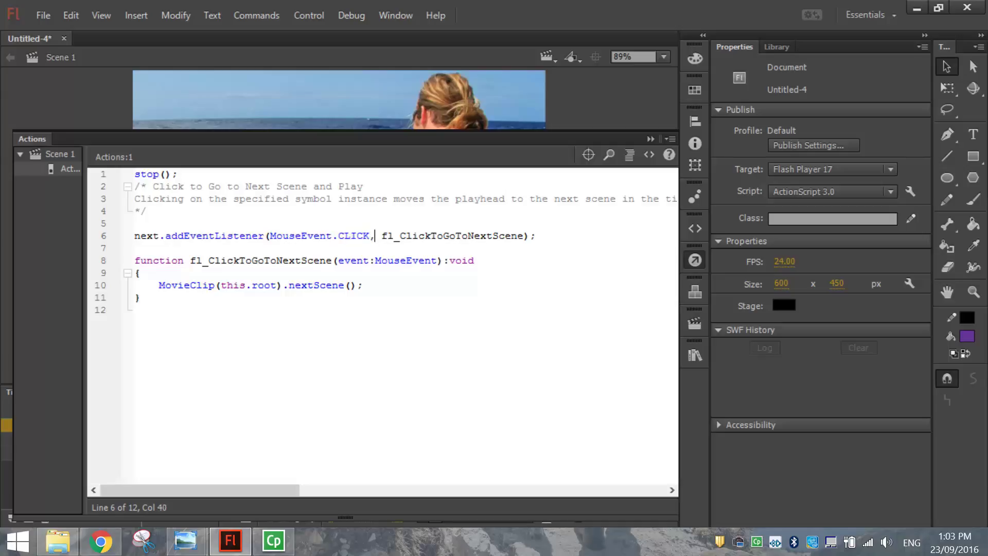
drag(375, 236, 159, 238)
Highlight the ClickToGoToNextScene function and its nextScene(); call, then close the Actions panel
drag(400, 235, 524, 236)
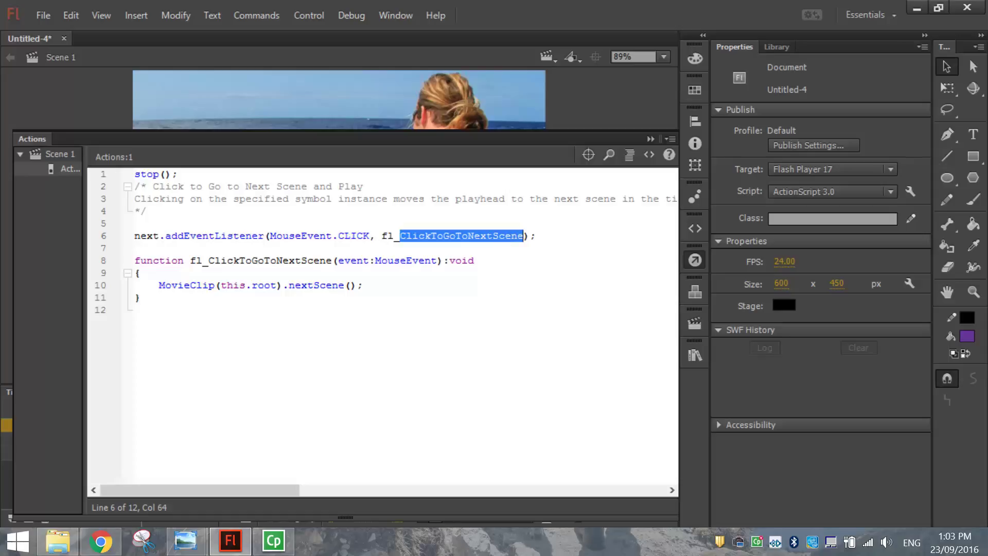
double_click(158, 260)
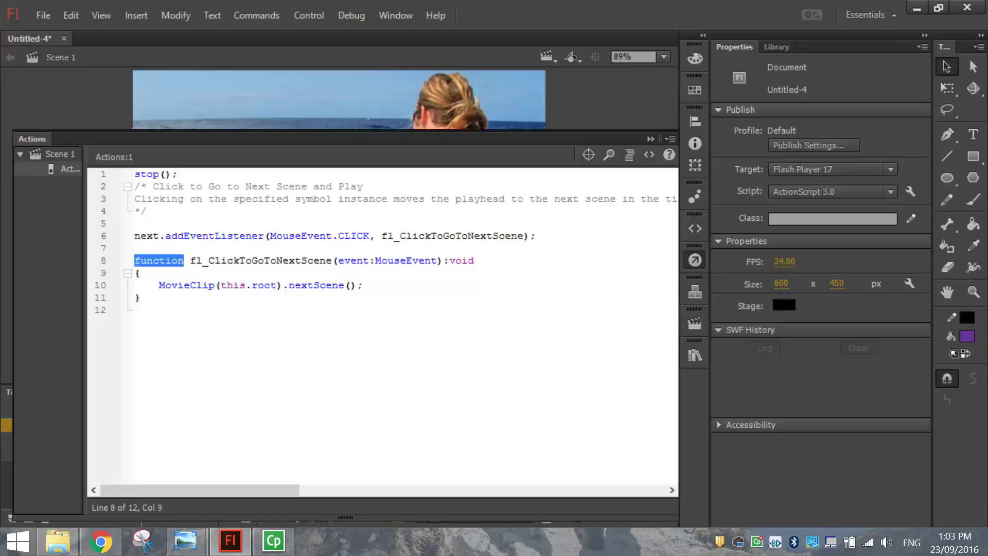
drag(209, 261, 332, 260)
key(XF86AudioMute)
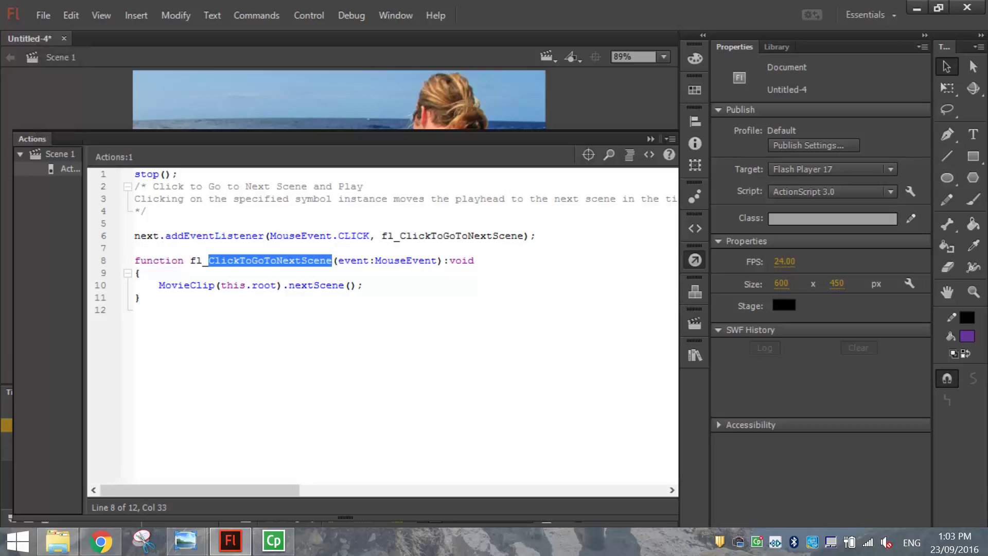
drag(287, 285, 361, 289)
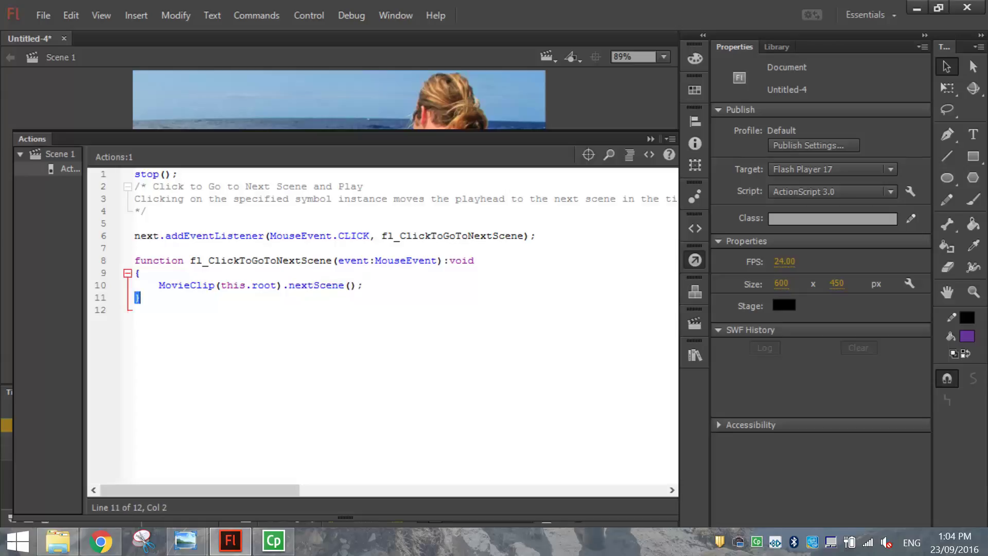
double_click(318, 286)
click(695, 260)
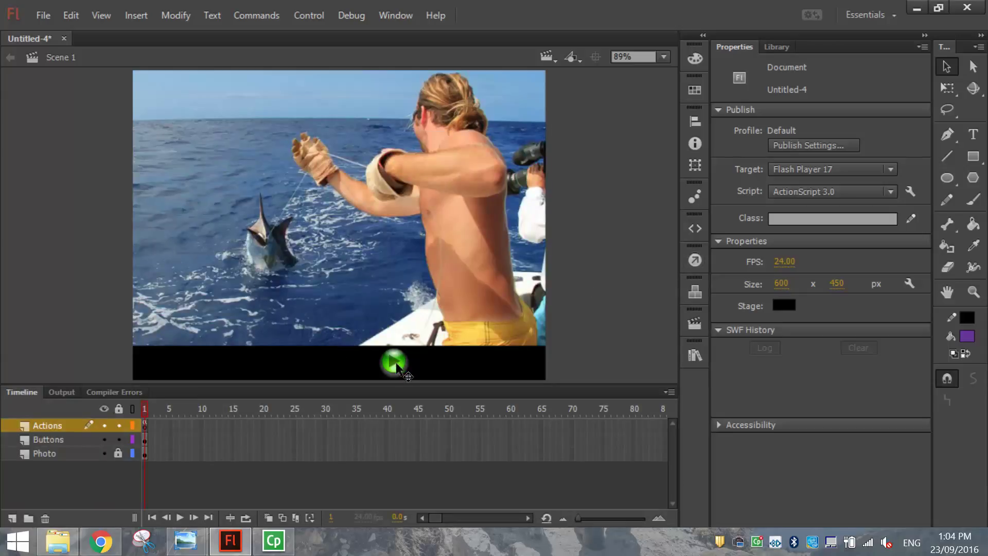
Switch to Scene 2 and add a layer named Actions above Buttons
click(549, 57)
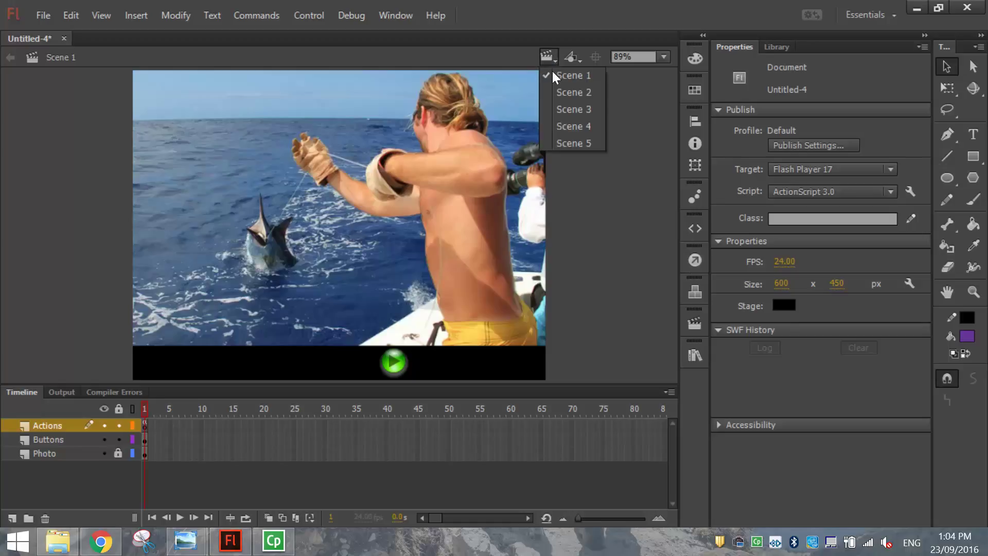
click(558, 89)
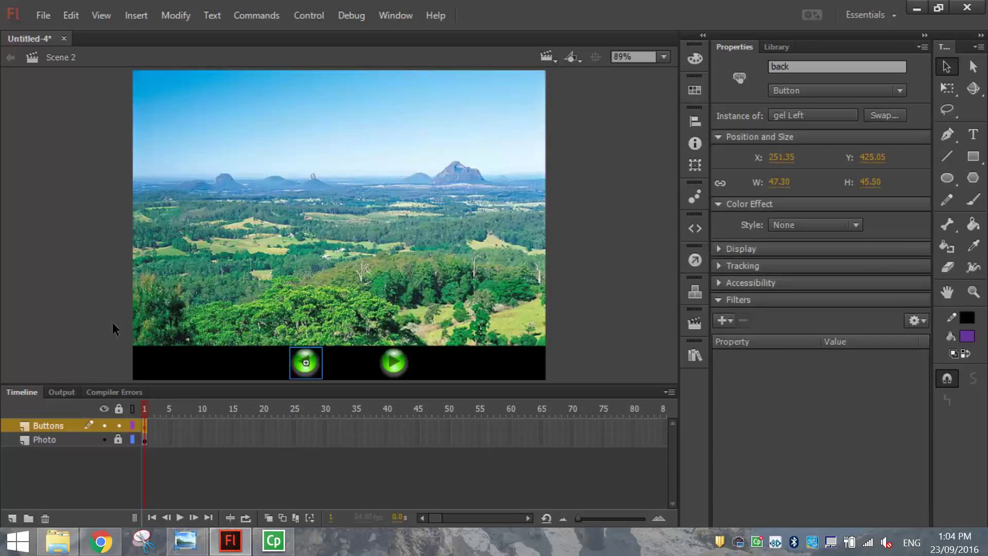
click(115, 424)
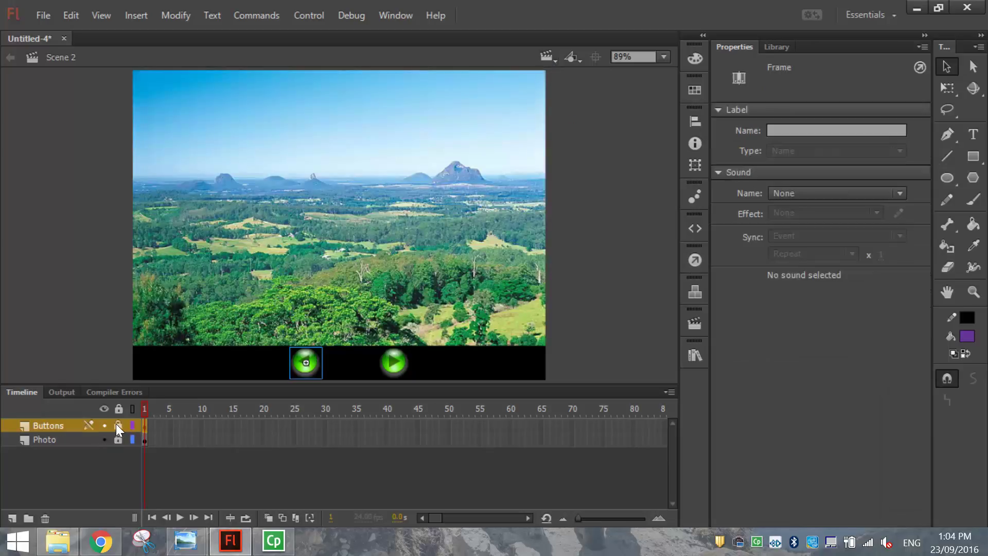
click(12, 518)
double_click(51, 428)
text(Actions)
key(Return)
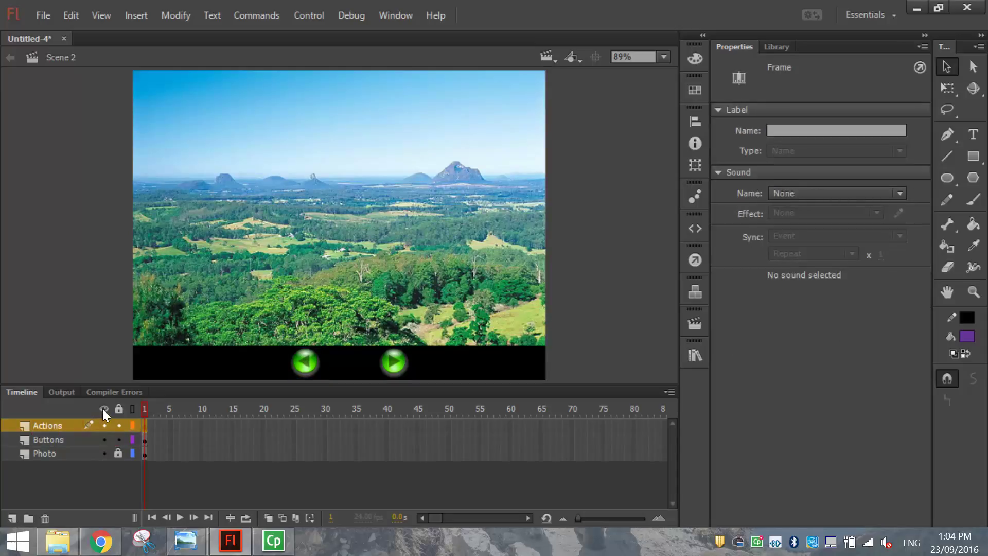
Enter stop(); on the Actions layer's first frame and close the script editor
click(391, 16)
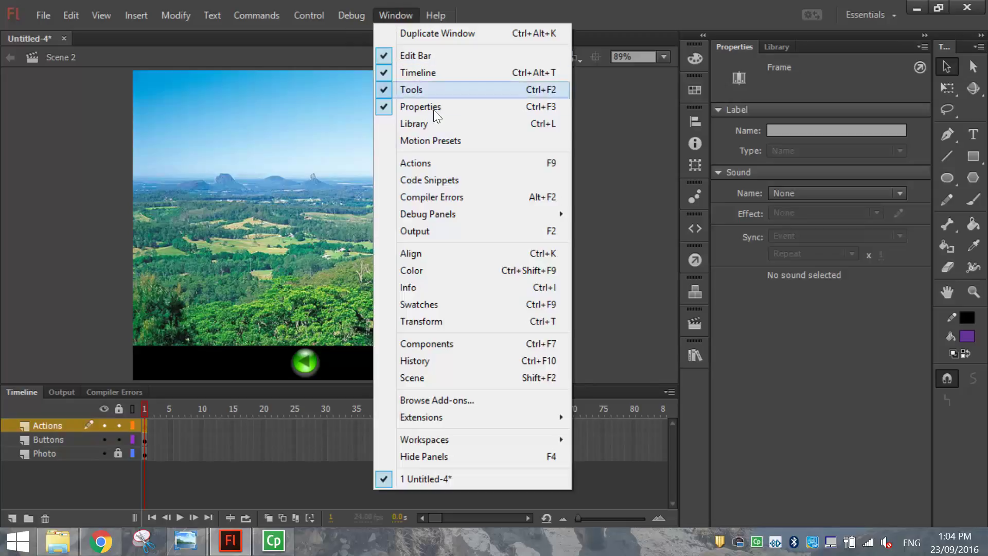
click(446, 162)
text(stop();)
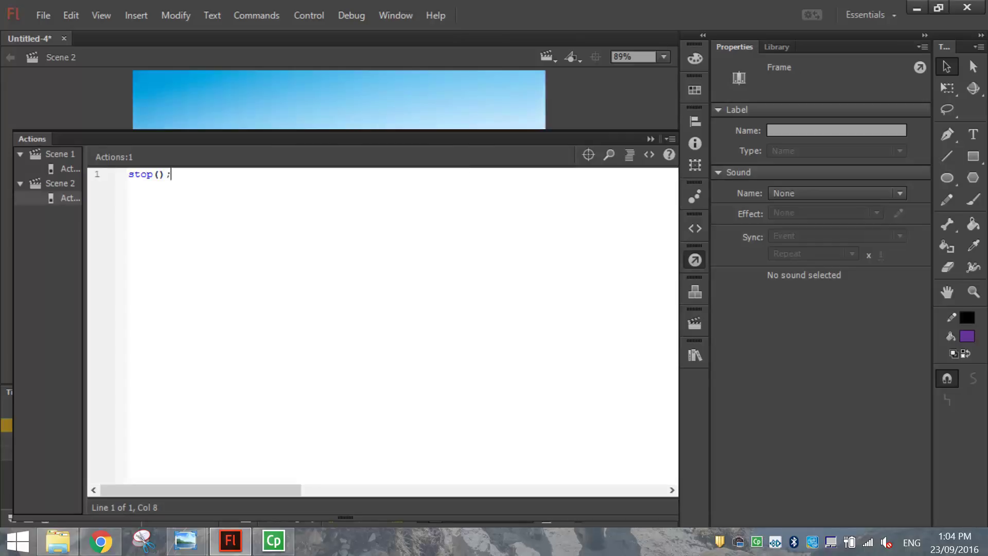
click(694, 260)
Attach 'Click to Go to Next Scene and Play' to Scene 2's next button
click(395, 367)
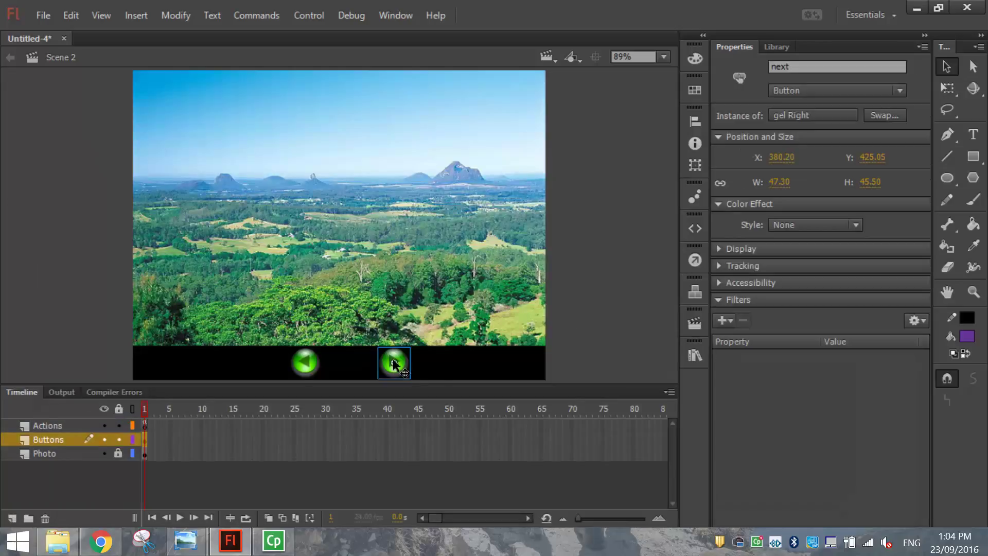
click(412, 10)
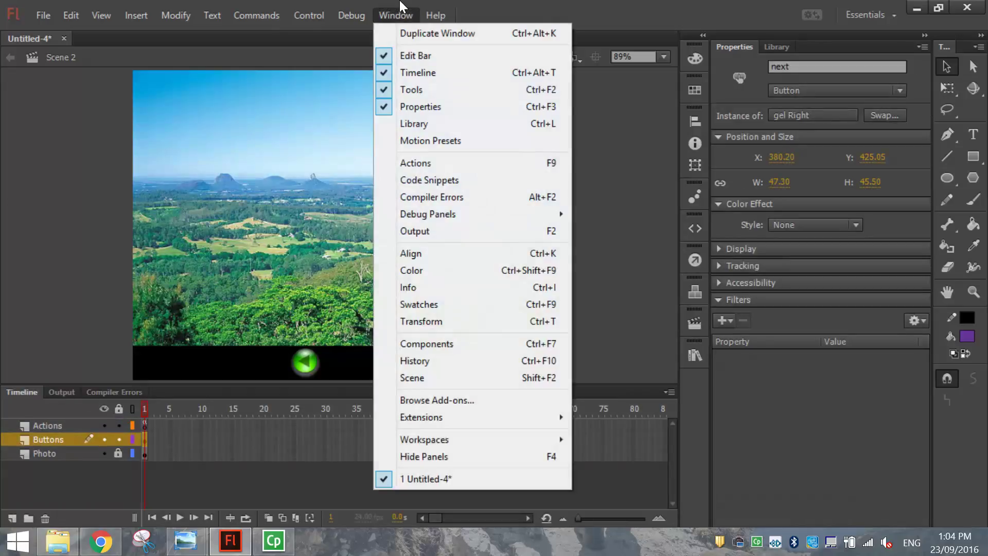
click(461, 172)
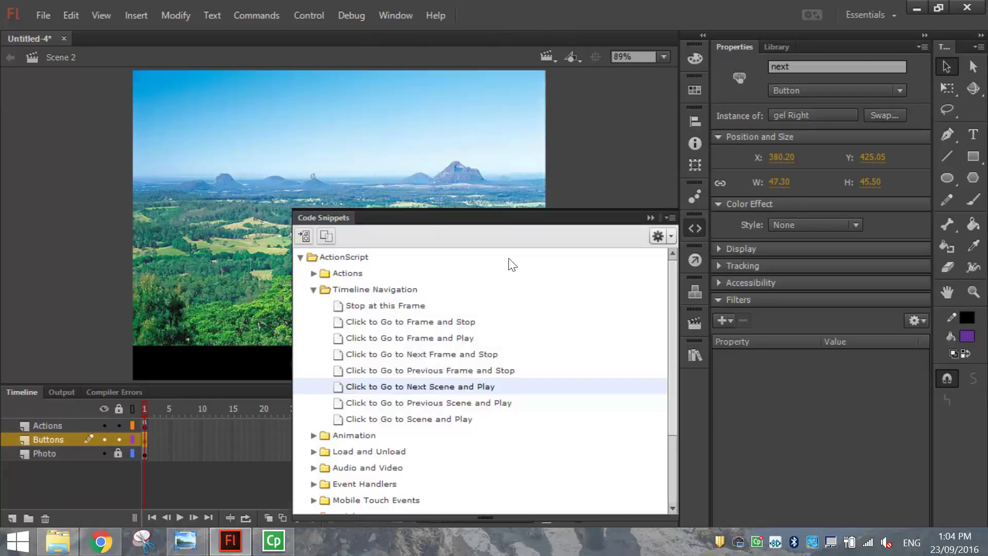
double_click(410, 387)
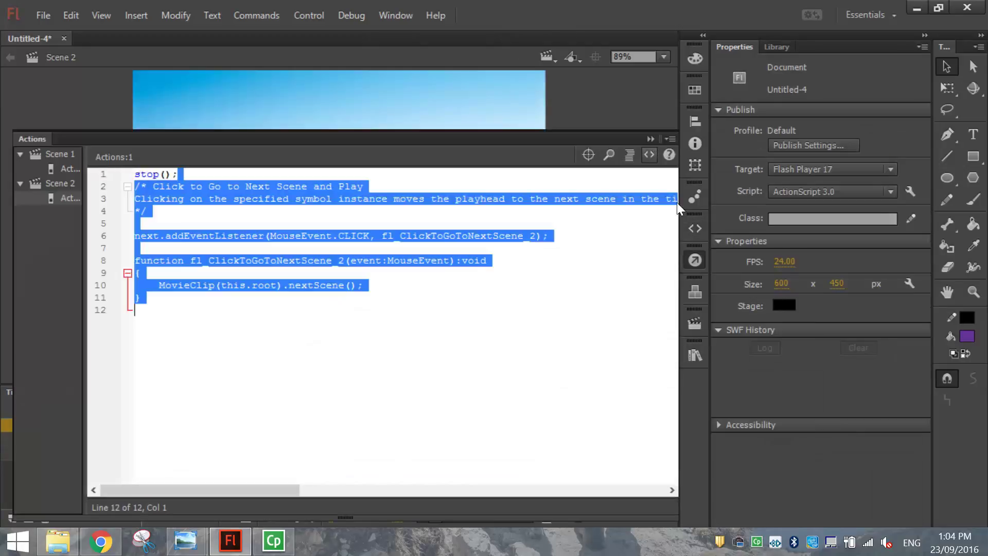
click(691, 261)
Attach 'Click to Go to Previous Scene and Play' to the back button and point out the next/back calls
click(300, 367)
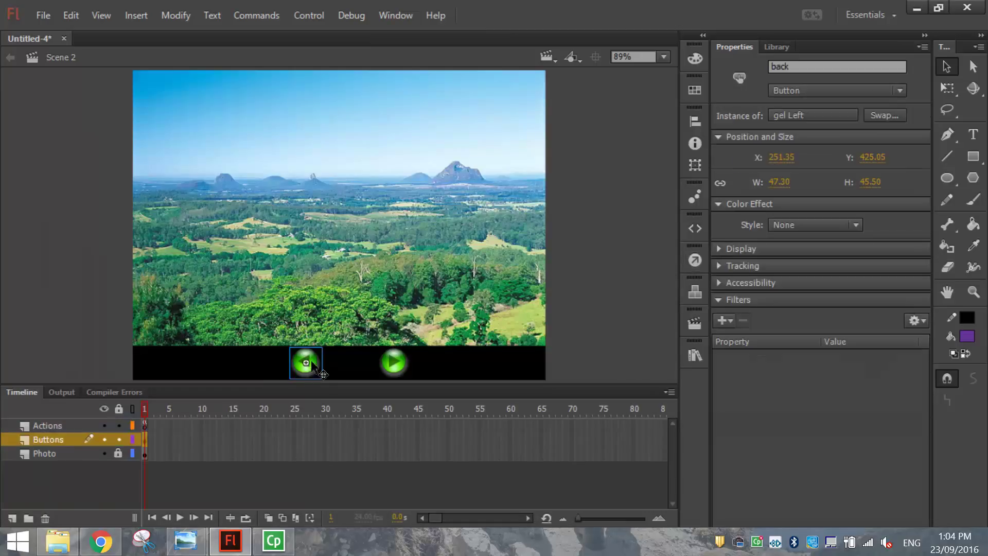
click(695, 228)
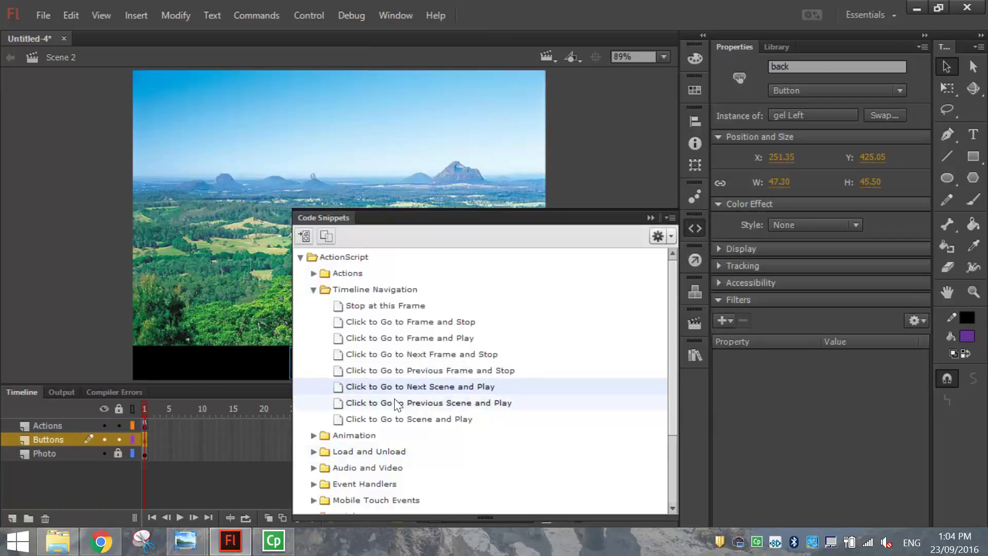
double_click(497, 406)
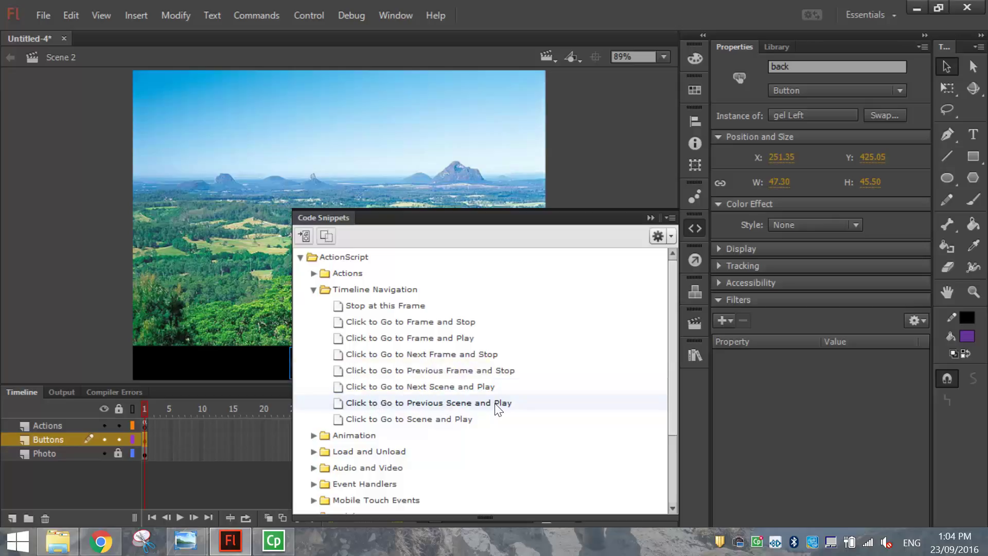
click(484, 411)
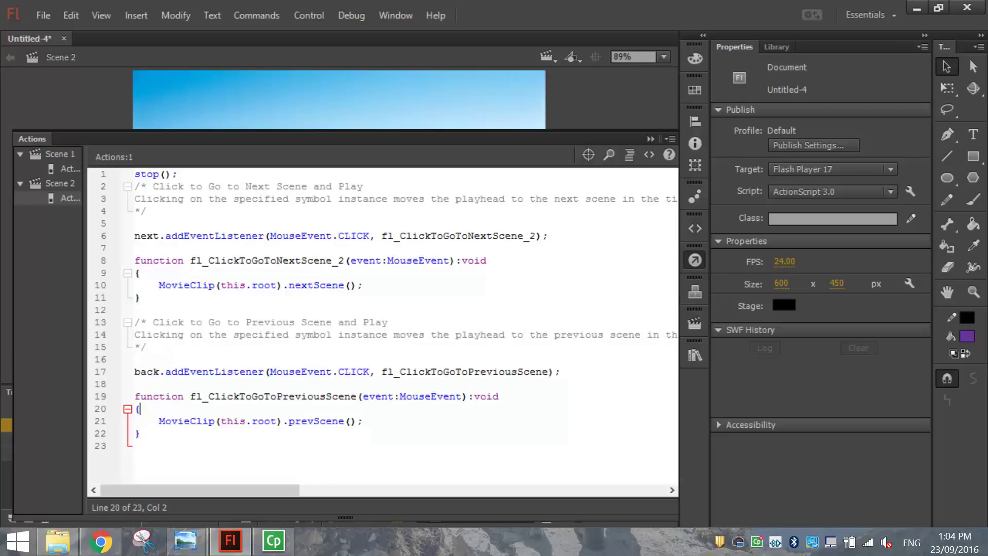
double_click(147, 236)
double_click(316, 285)
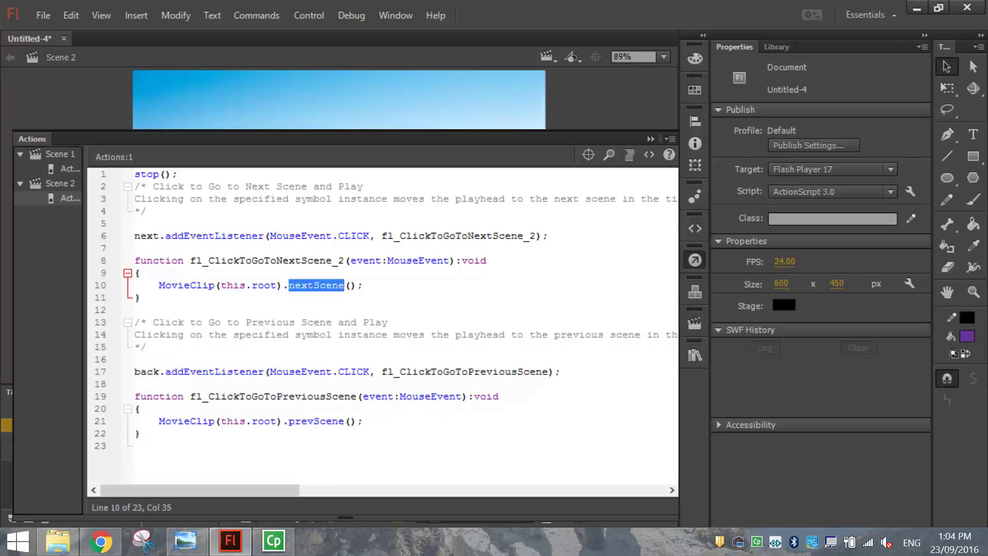
double_click(146, 371)
double_click(316, 421)
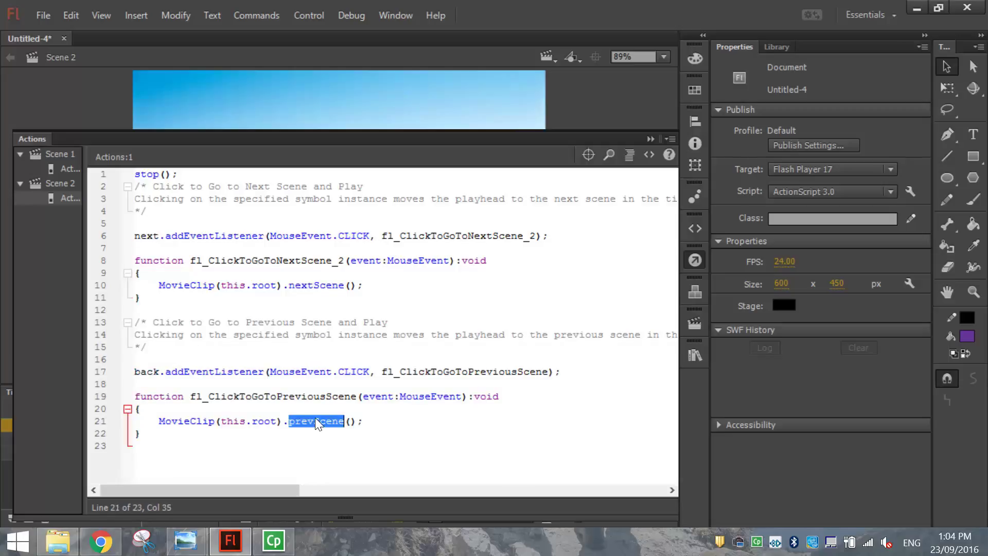
click(694, 260)
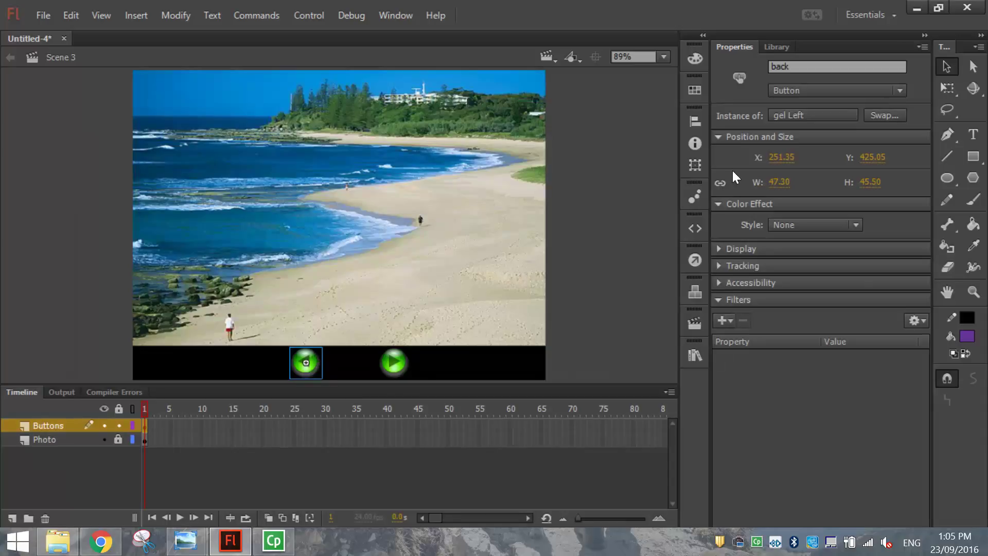
Attach the Previous Scene snippet to Scene 3's back button and add stop(); on line 1
click(695, 228)
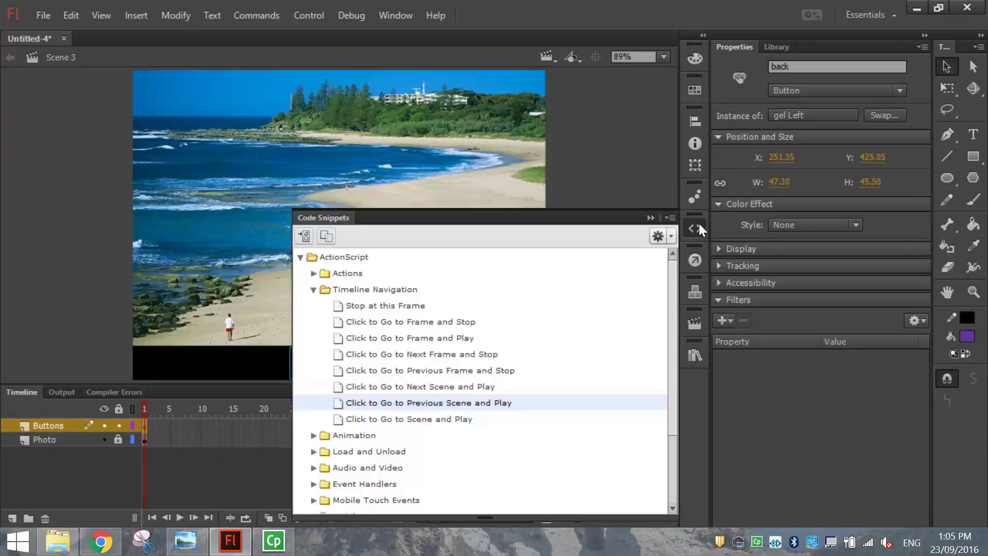
double_click(470, 404)
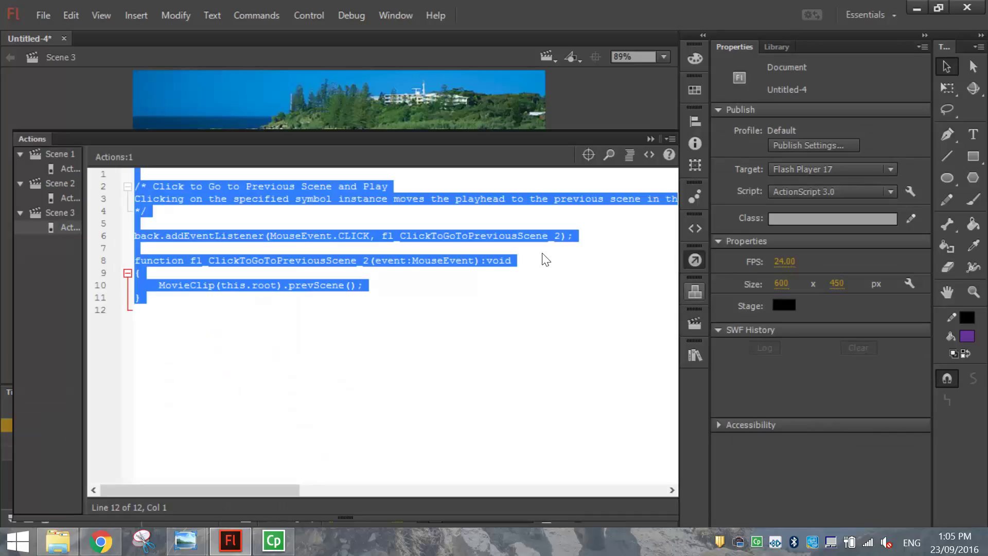
text(stop();)
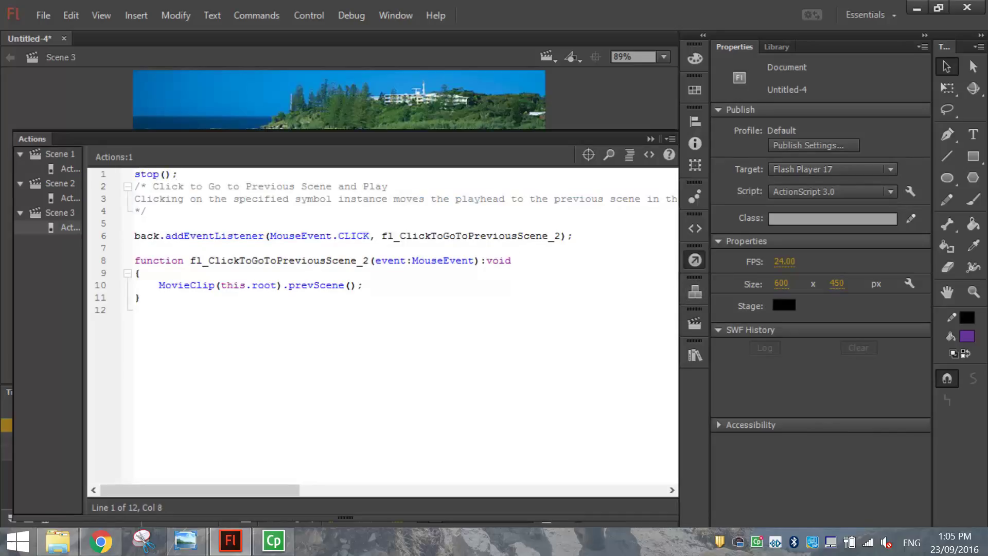
key(shift+Home)
key(End)
click(694, 257)
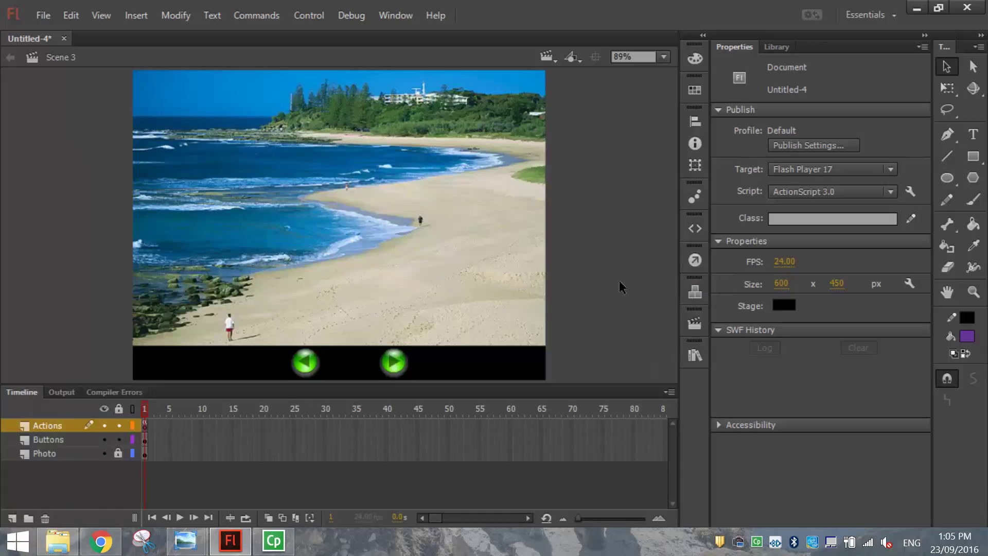
Attach 'Click to Go to Next Scene and Play' to Scene 3's next button
click(393, 363)
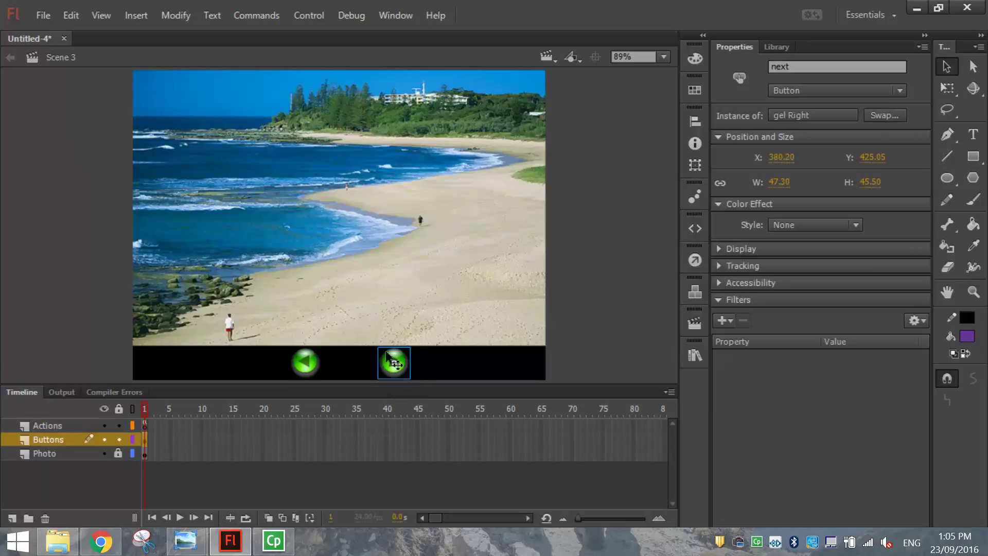
click(690, 229)
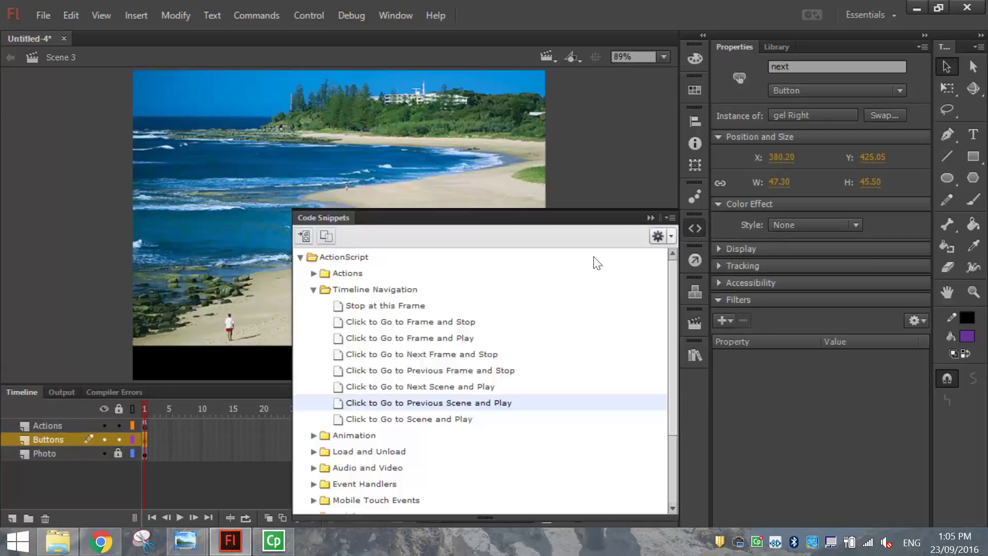
double_click(456, 389)
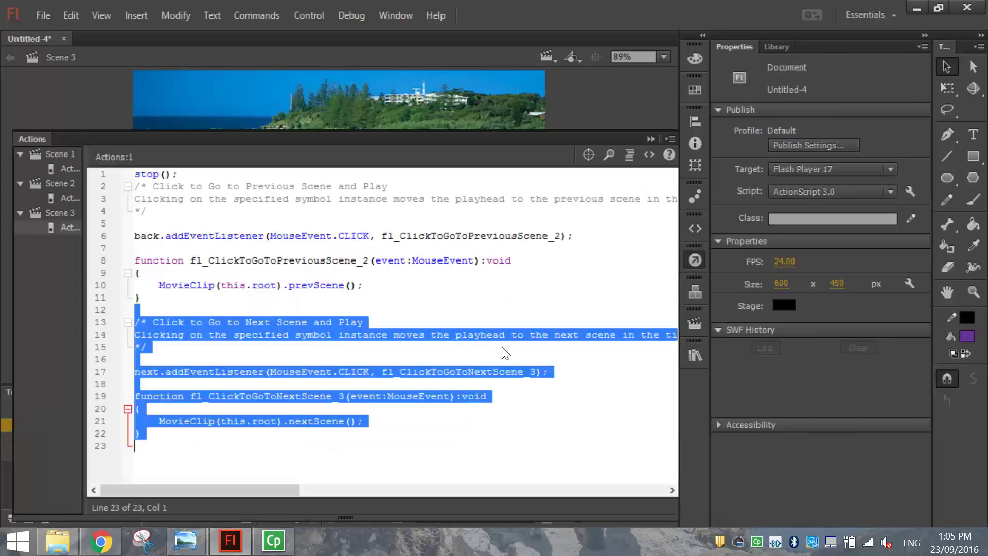
click(140, 272)
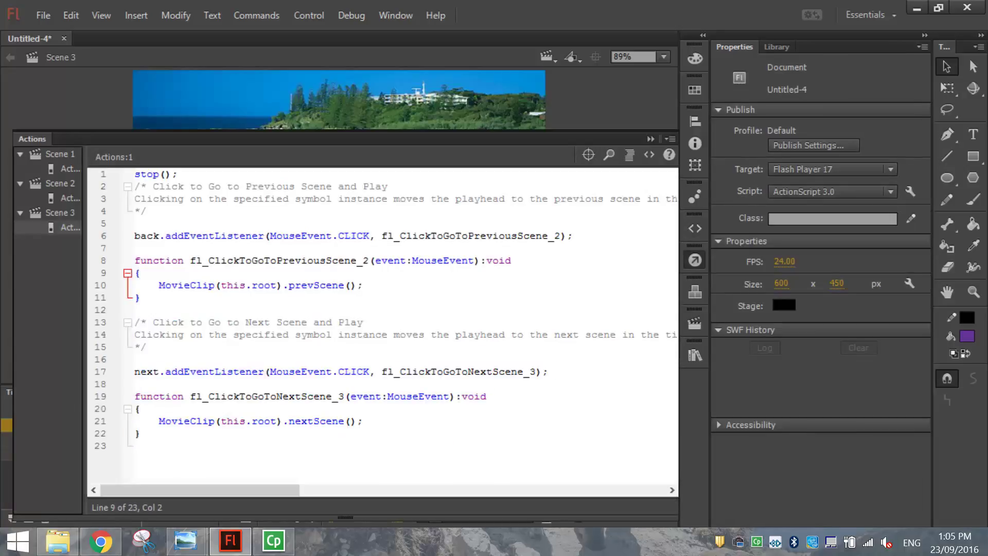
click(693, 259)
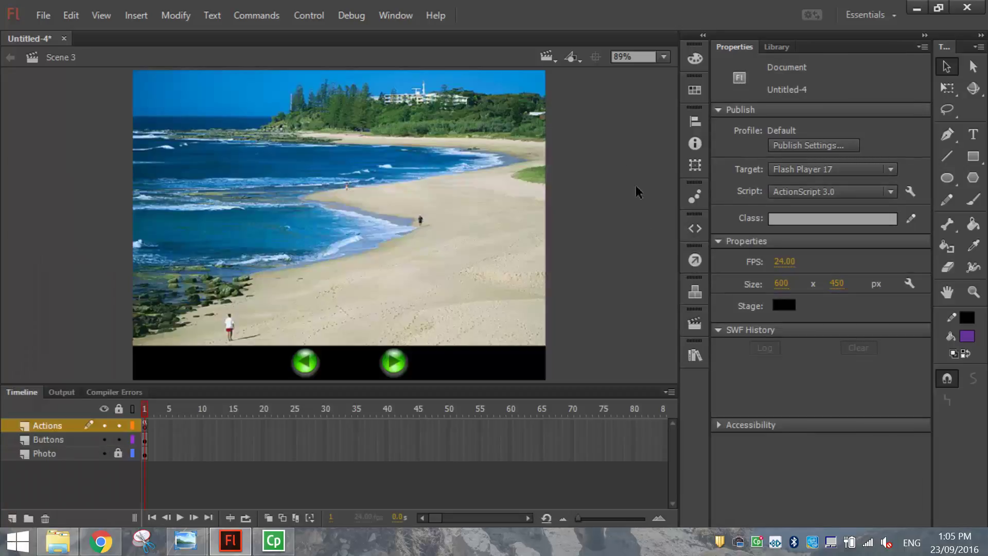
click(547, 57)
Return to Scene 4 via Edit Scene and attach 'Click to Go to Previous Scene and Play' to back
click(569, 122)
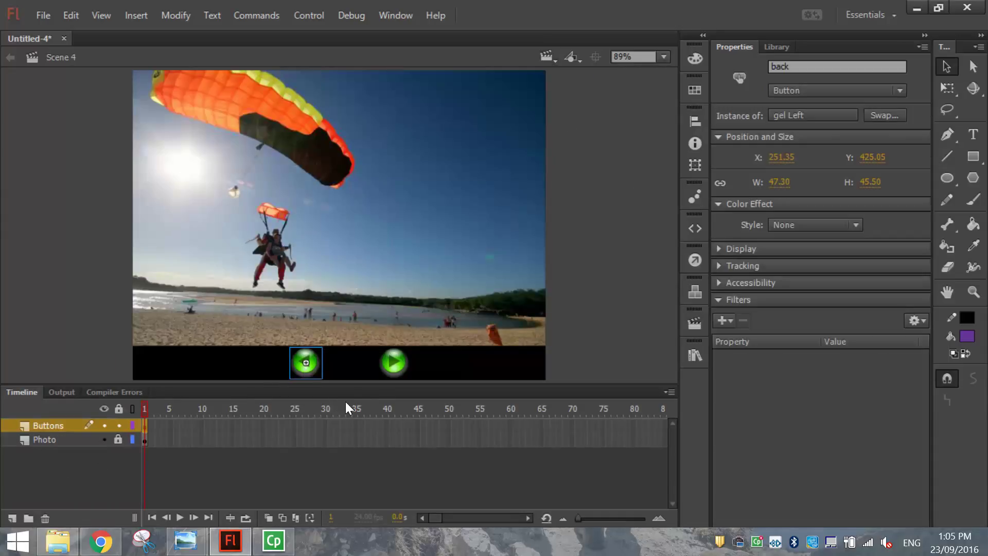
click(548, 57)
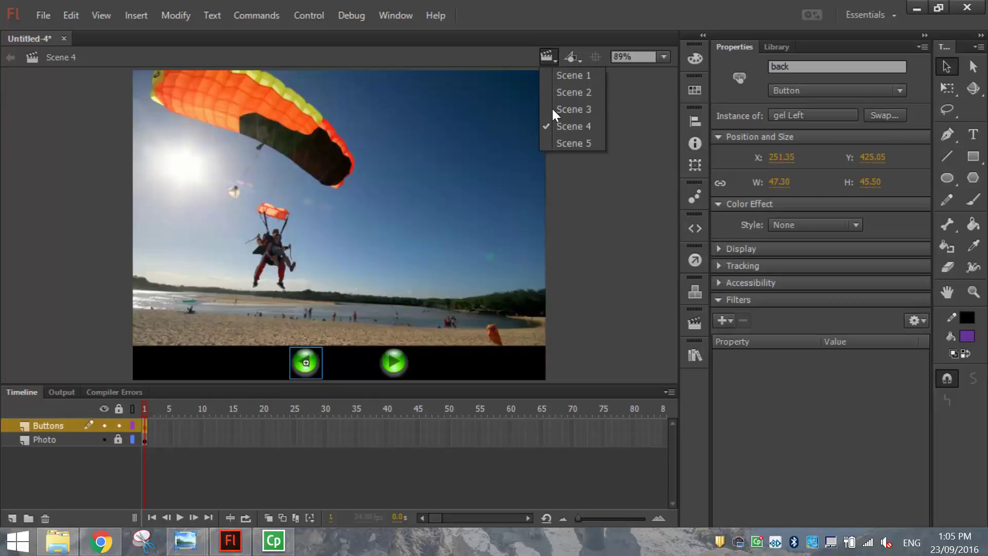
click(552, 109)
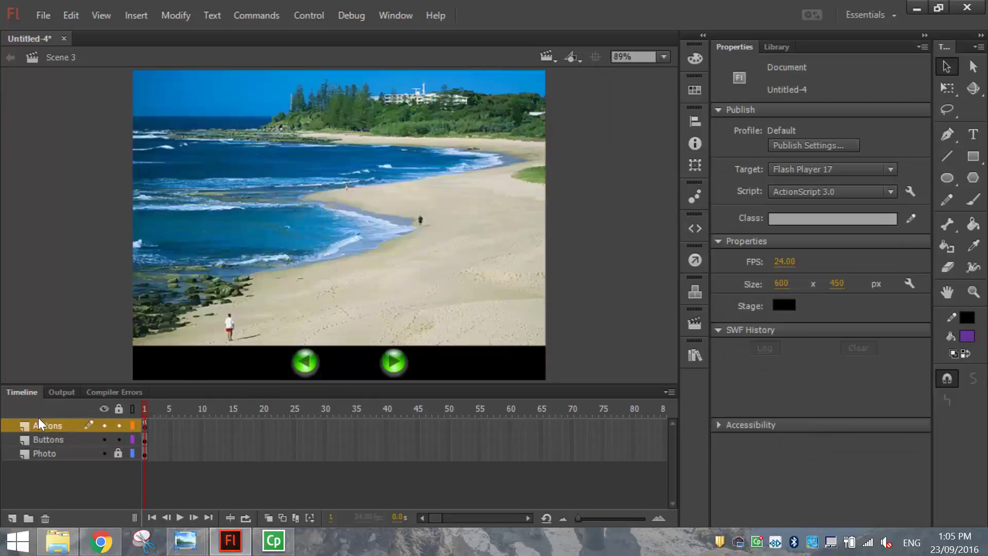
click(550, 55)
click(571, 76)
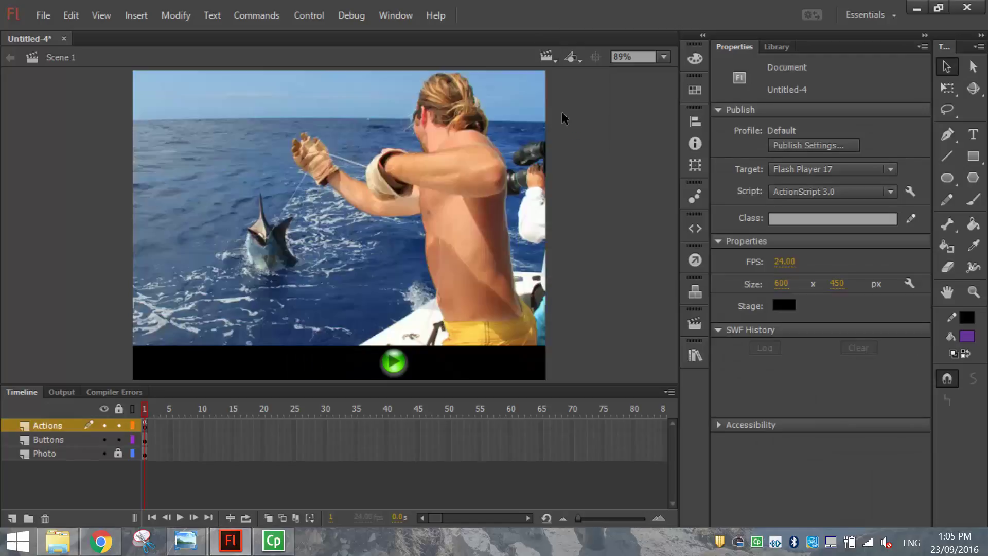
click(547, 56)
click(570, 125)
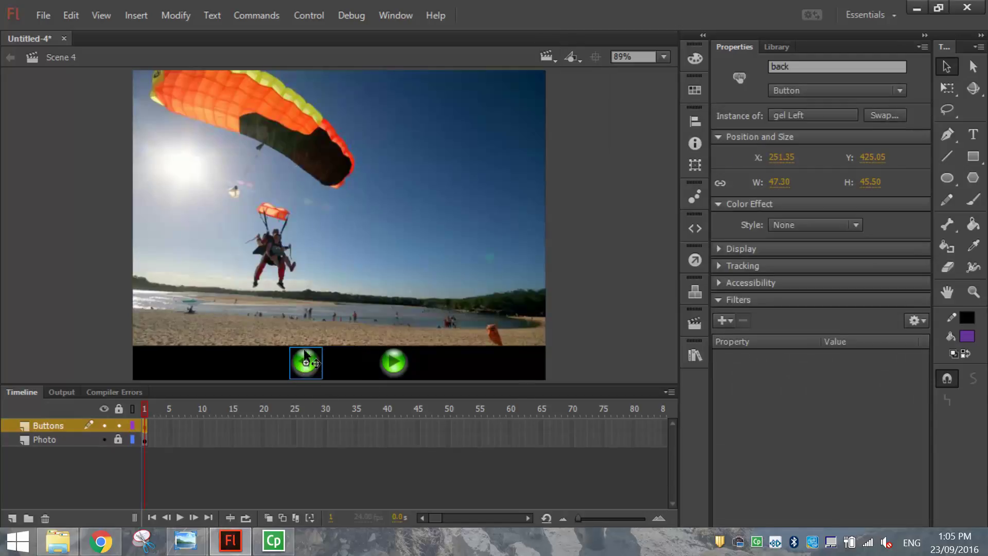
click(695, 228)
double_click(470, 403)
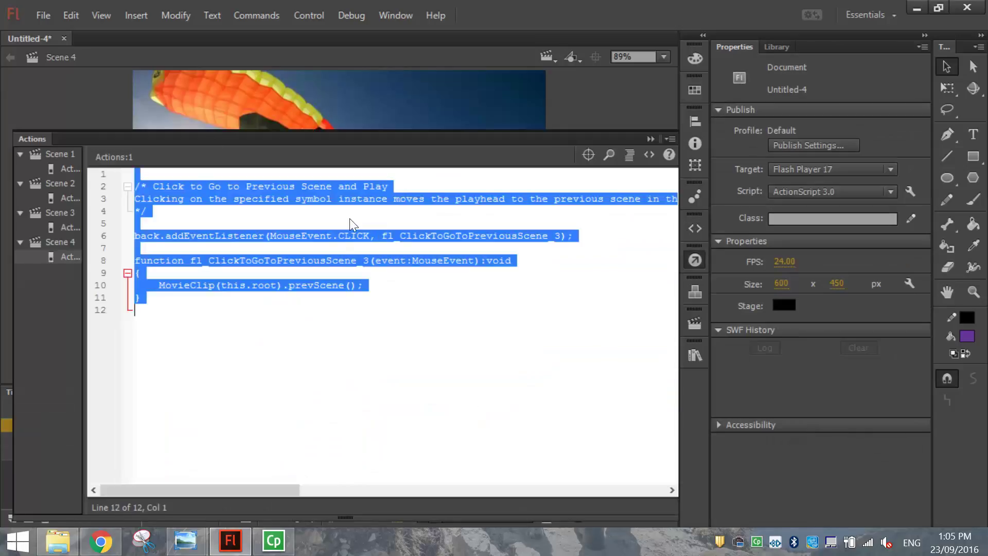
click(699, 254)
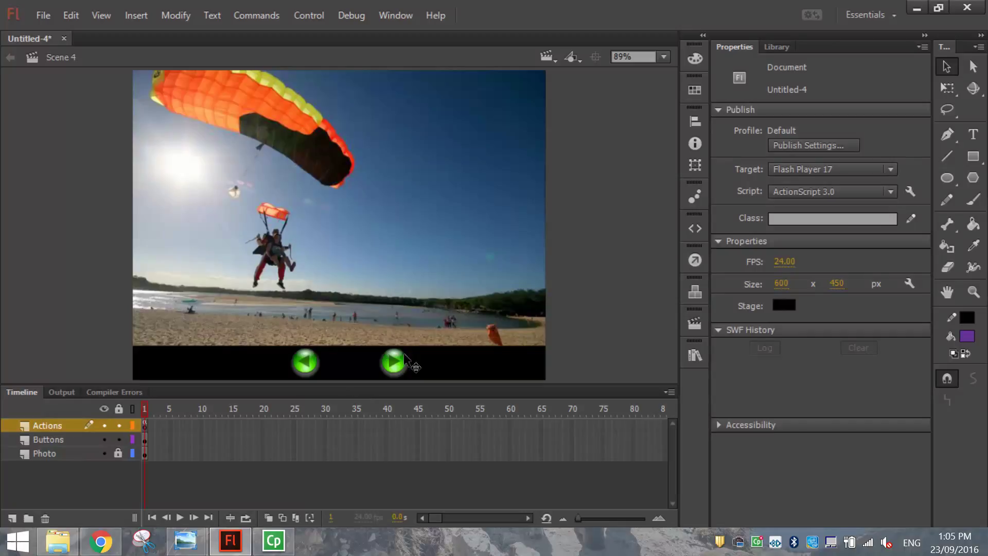
Add the next-scene handler for Scene 4's next button and type stop(); on line 1
click(395, 371)
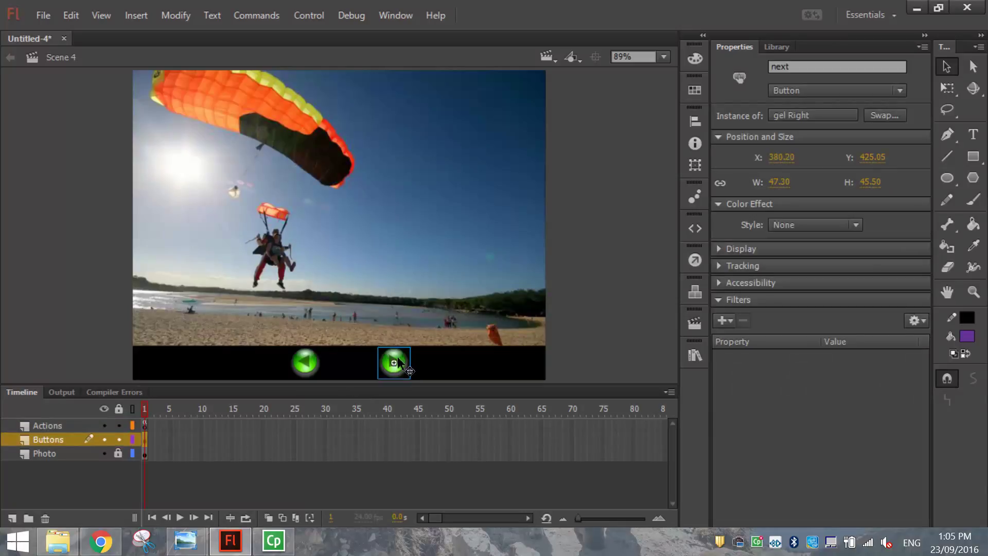
click(692, 232)
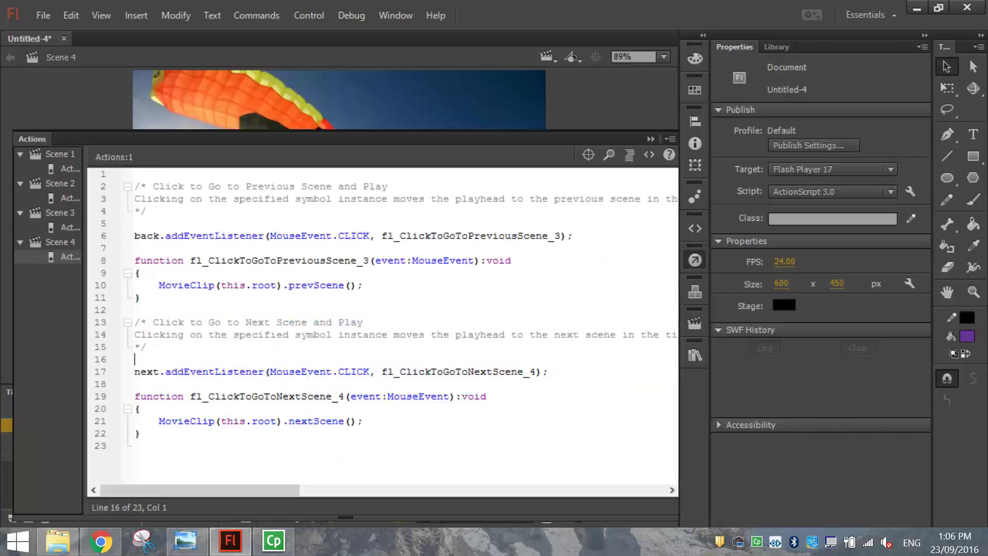
click(135, 174)
text(stop();)
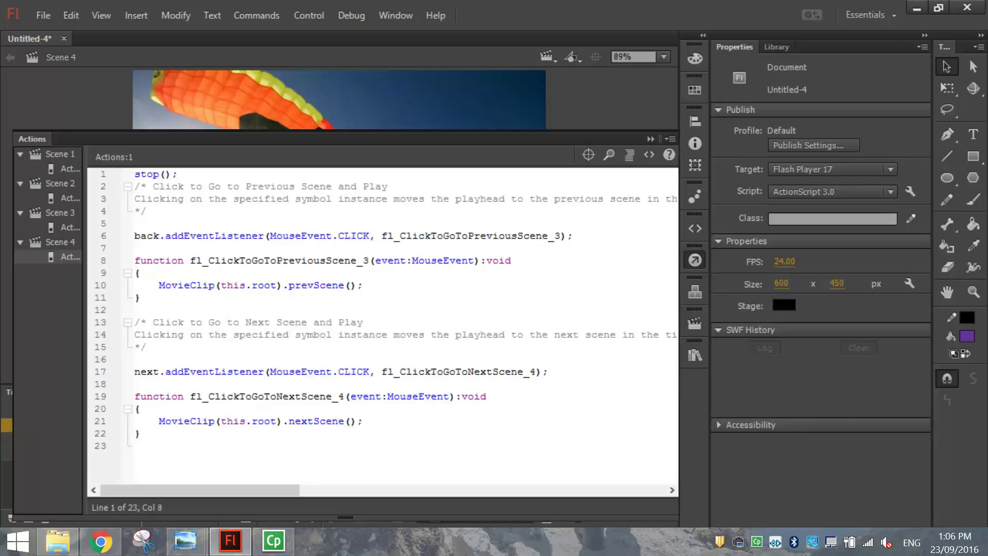
click(689, 263)
click(547, 56)
Give Scene 5's back button the Previous Scene snippet, add stop();, and test with Ctrl+Enter
click(574, 143)
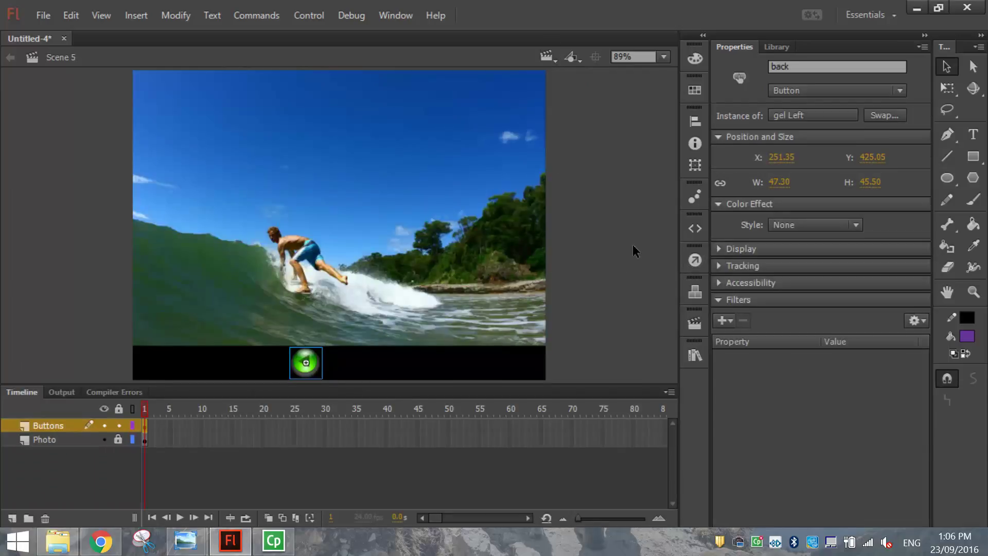
click(692, 229)
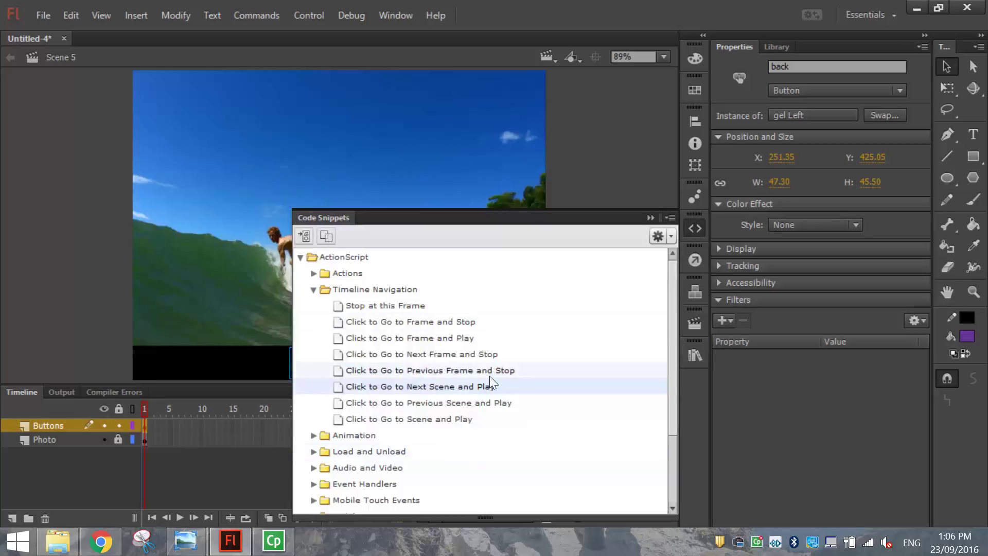
double_click(502, 402)
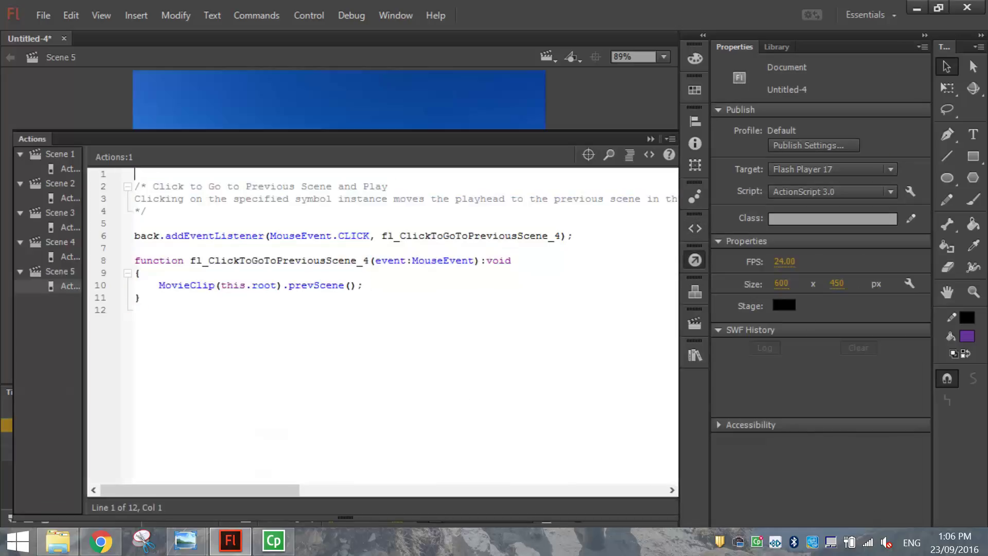
text(stop();)
click(691, 260)
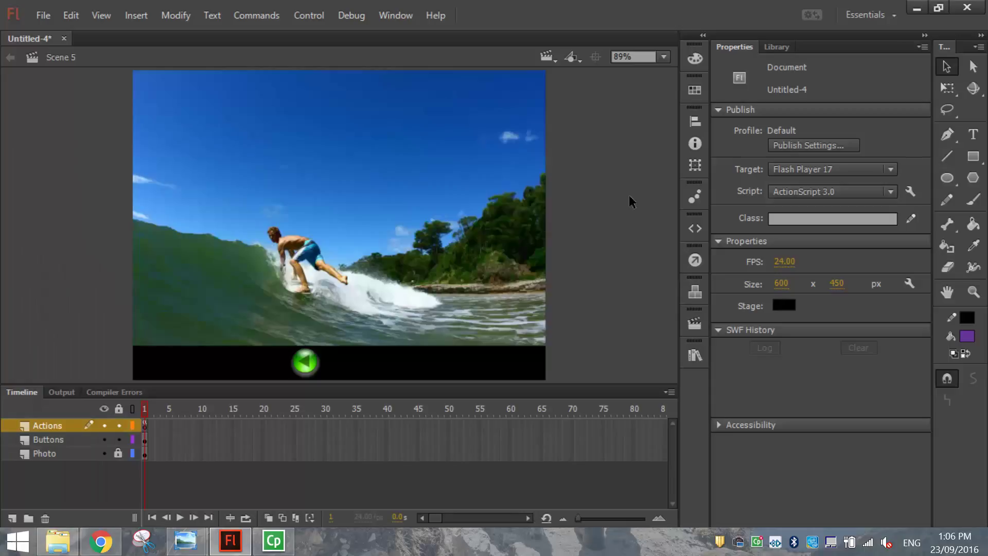
key(ctrl+Return)
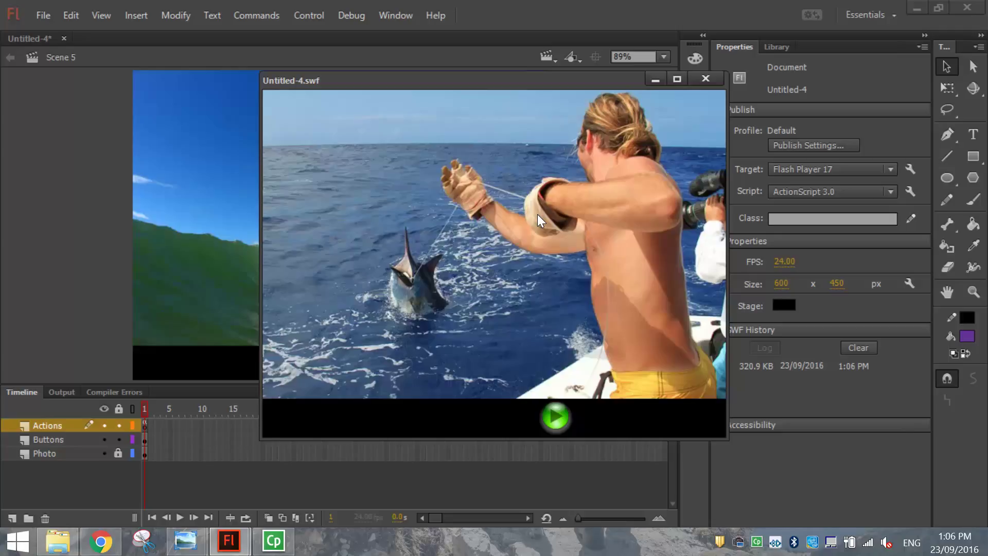
Step forward to the surfer photo and back to the fishing photo in the SWF player
click(559, 419)
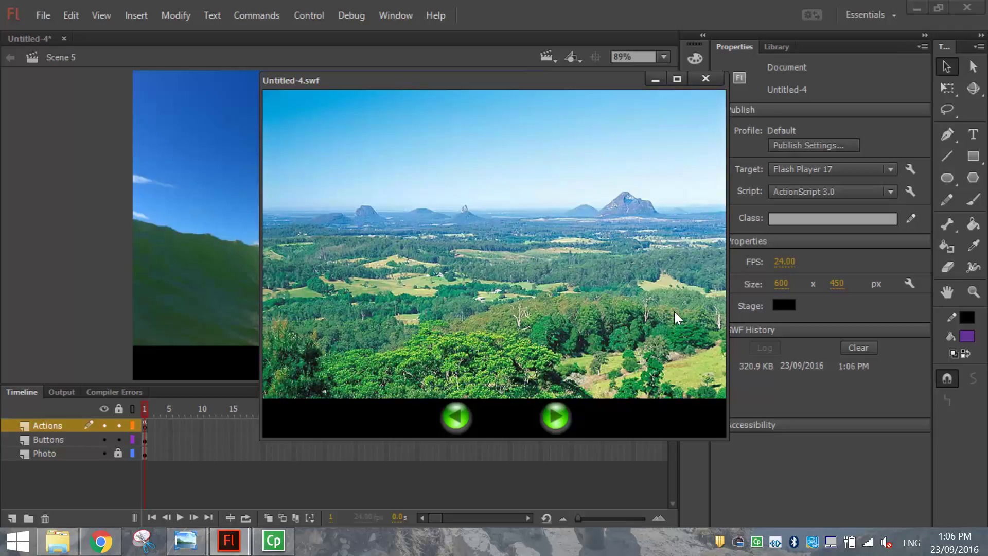
click(453, 418)
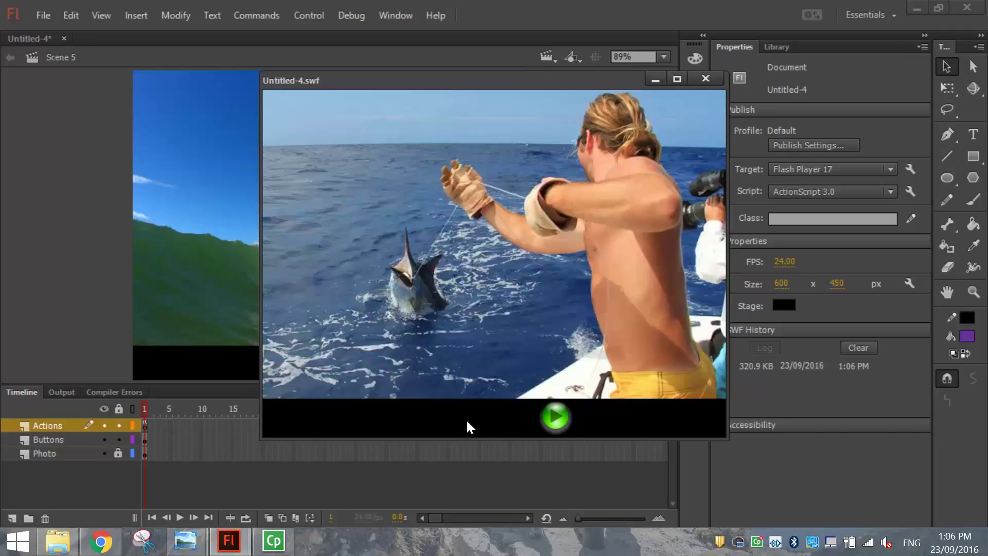
click(557, 418)
click(560, 421)
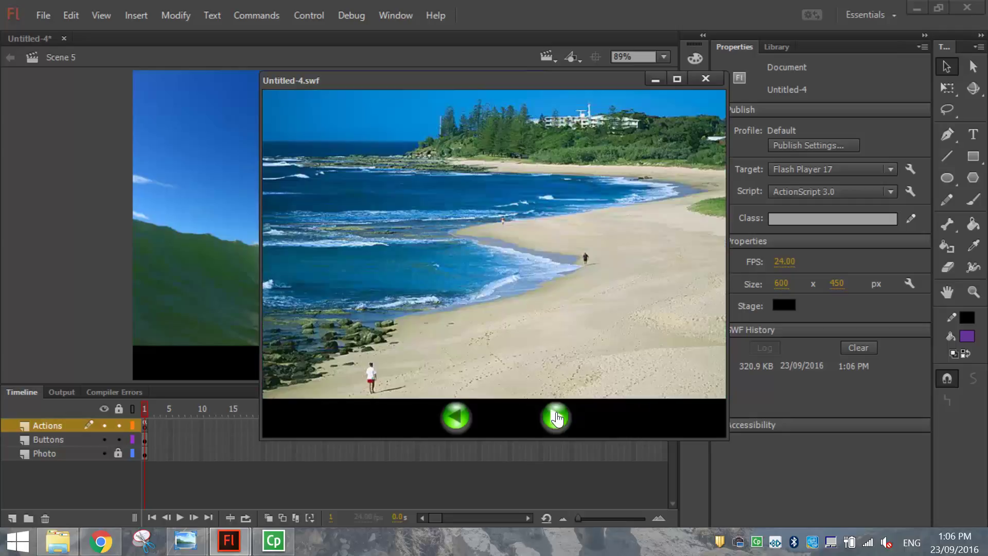
click(558, 419)
click(556, 418)
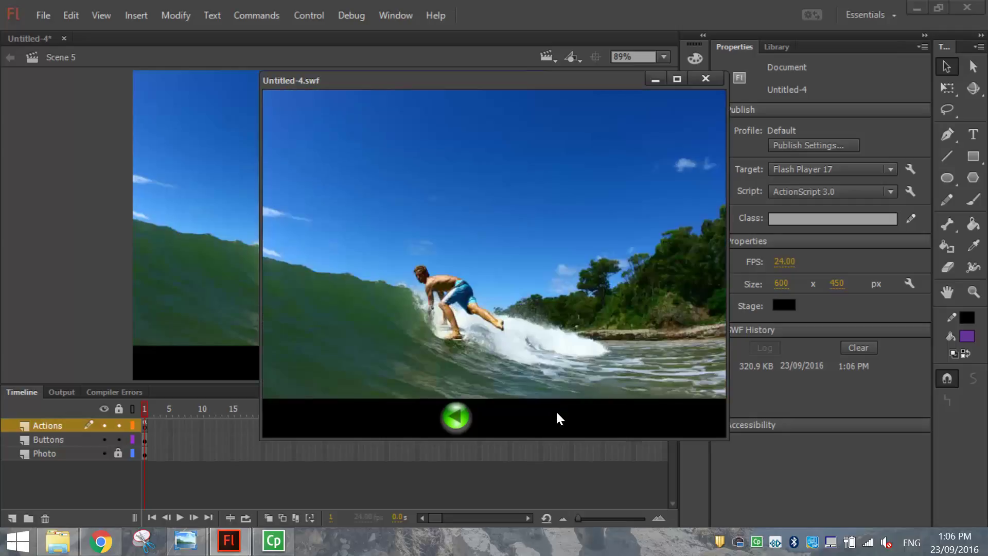
click(453, 418)
click(452, 419)
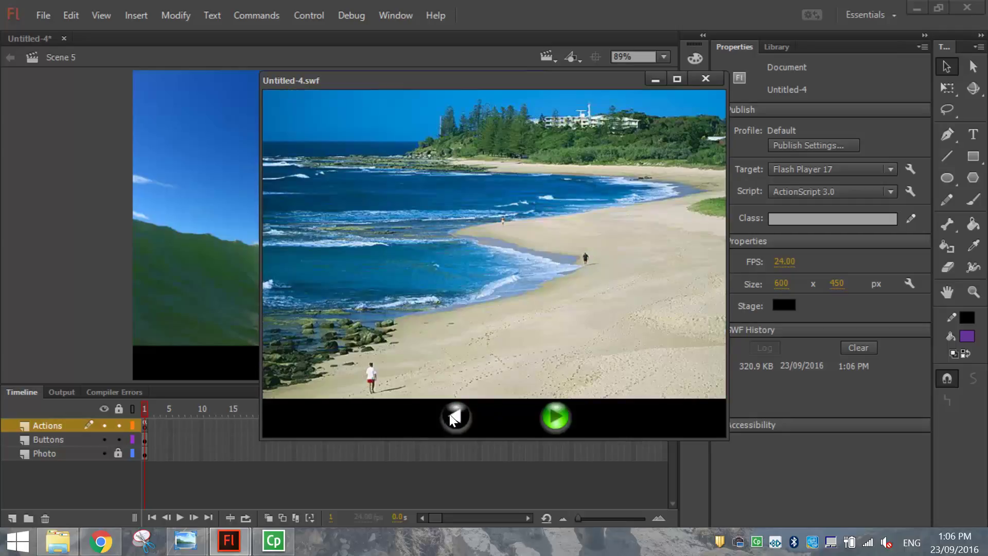
click(451, 419)
click(548, 418)
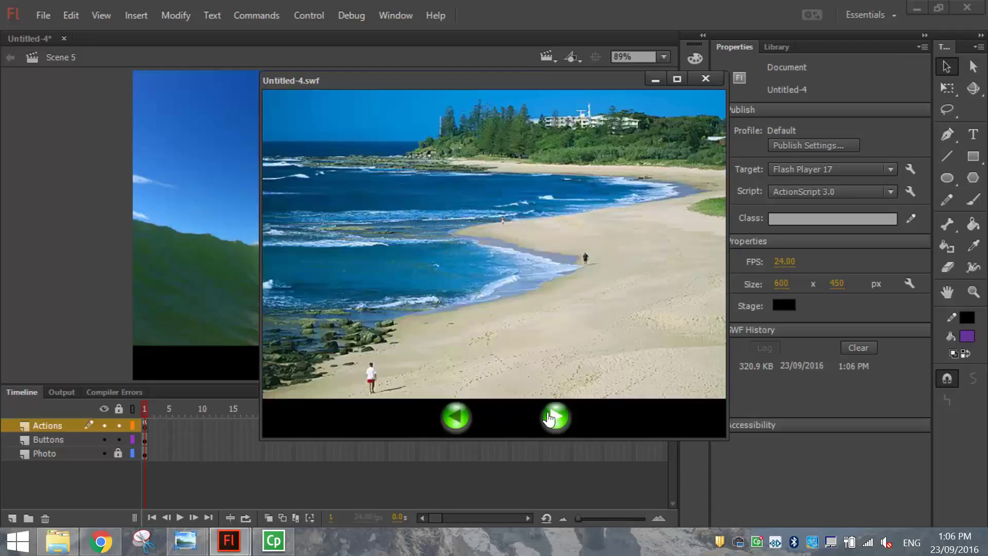
click(467, 415)
click(468, 416)
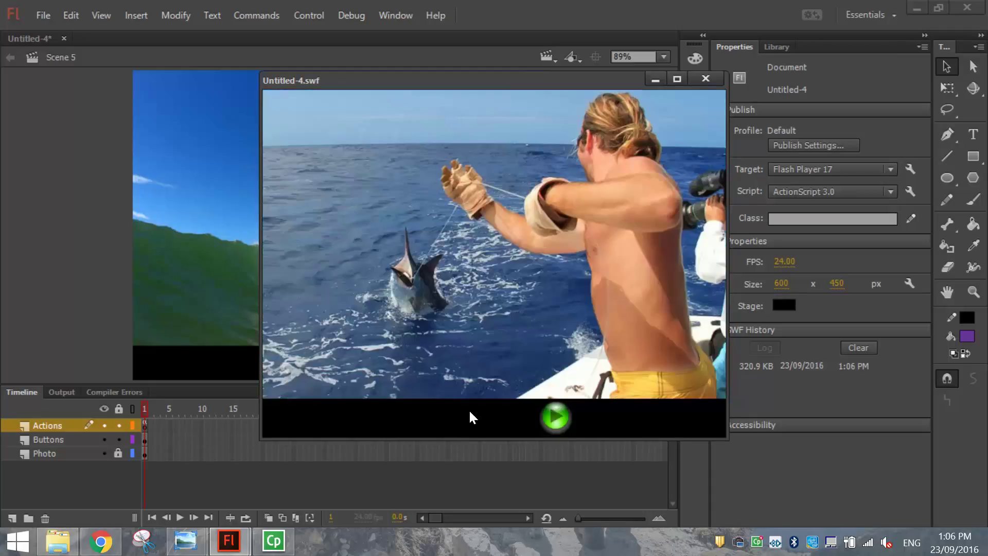
Advance again through all five photos to the surfer shot and back to the fishing photo
click(554, 416)
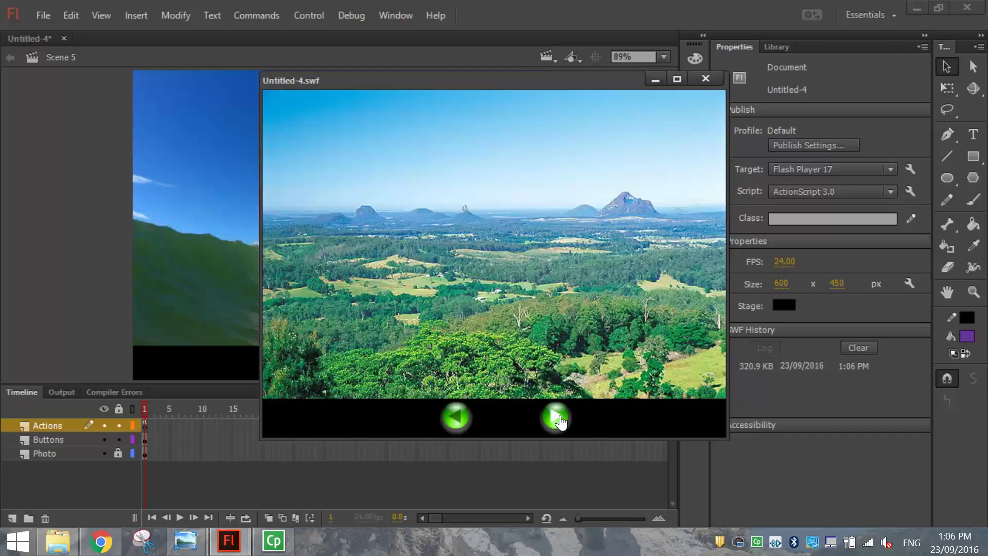
click(558, 418)
click(559, 418)
click(559, 418)
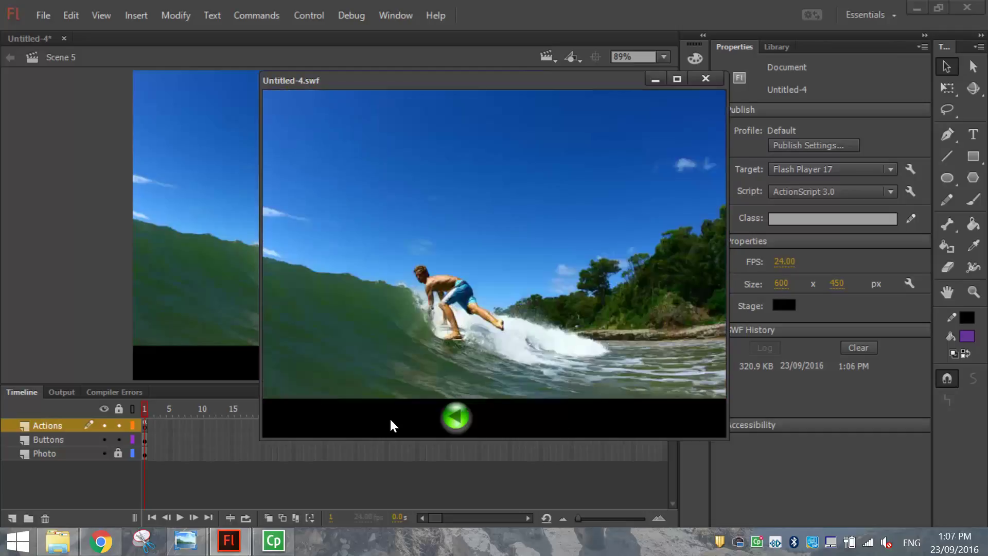
click(442, 416)
click(446, 417)
click(448, 417)
click(450, 417)
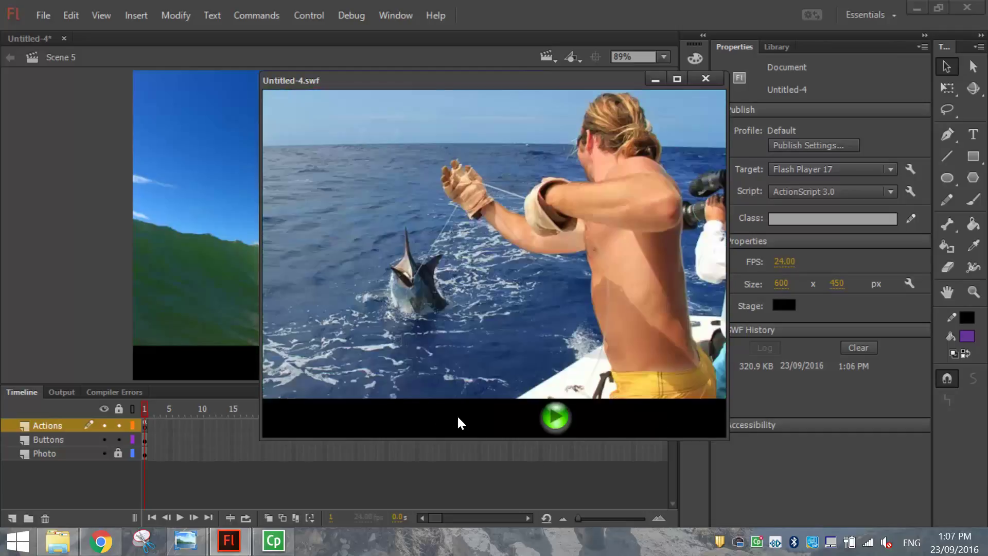
Close the Untitled-4.swf test window to return to Scene 5, glancing at the File menu without choosing anything
click(706, 79)
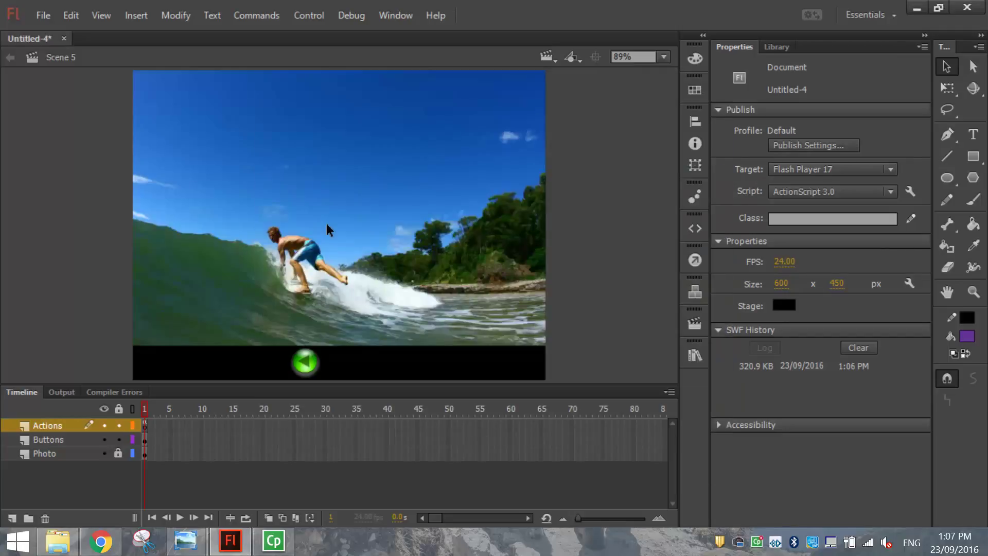
click(34, 8)
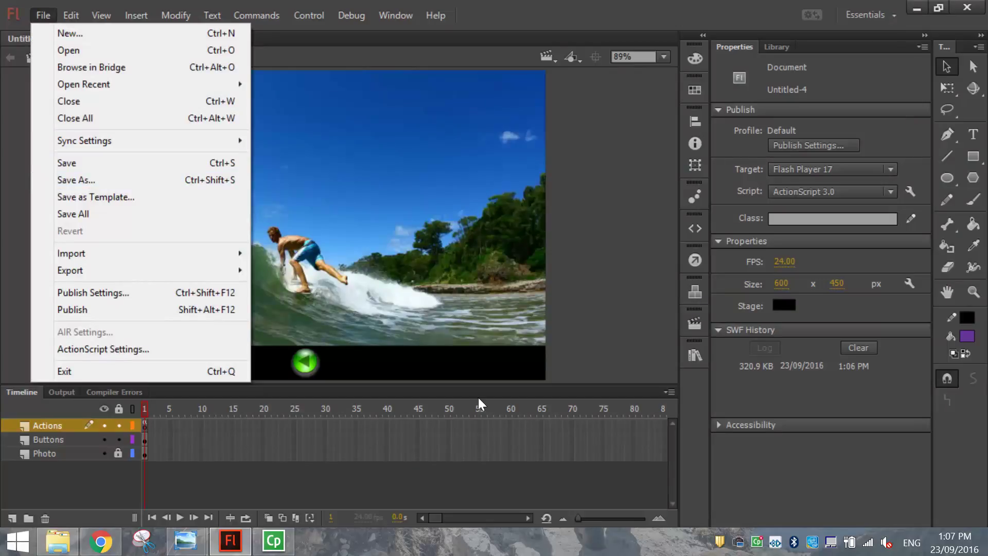
click(575, 343)
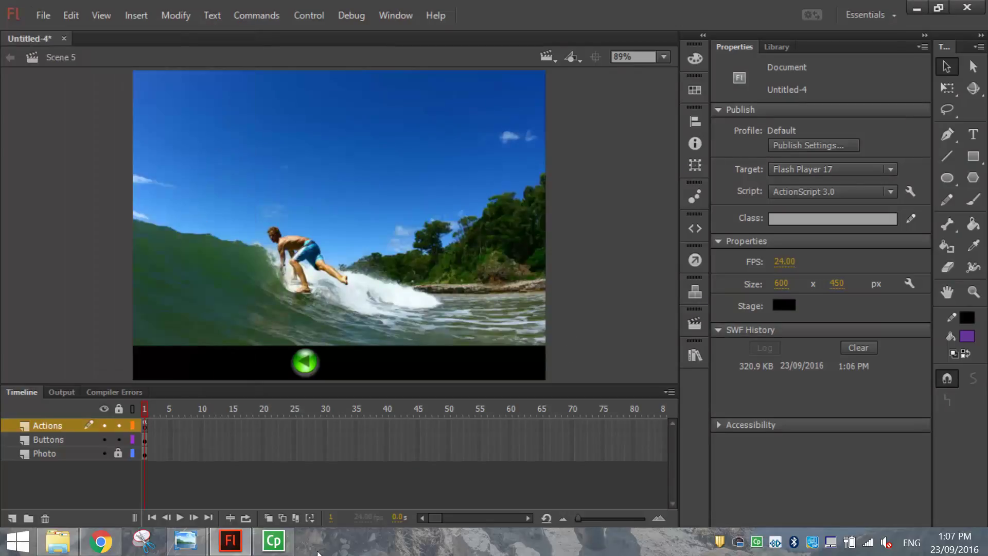